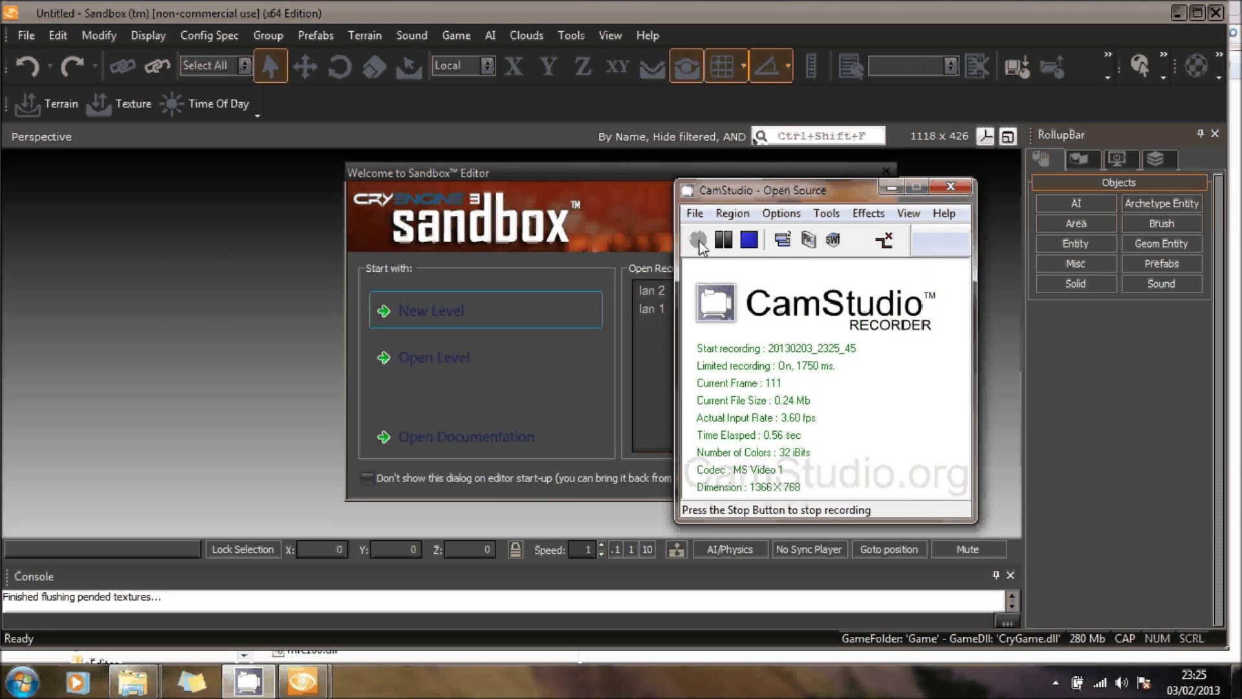
Start a brand-new level from the Sandbox Welcome dialog
left_click(784, 239)
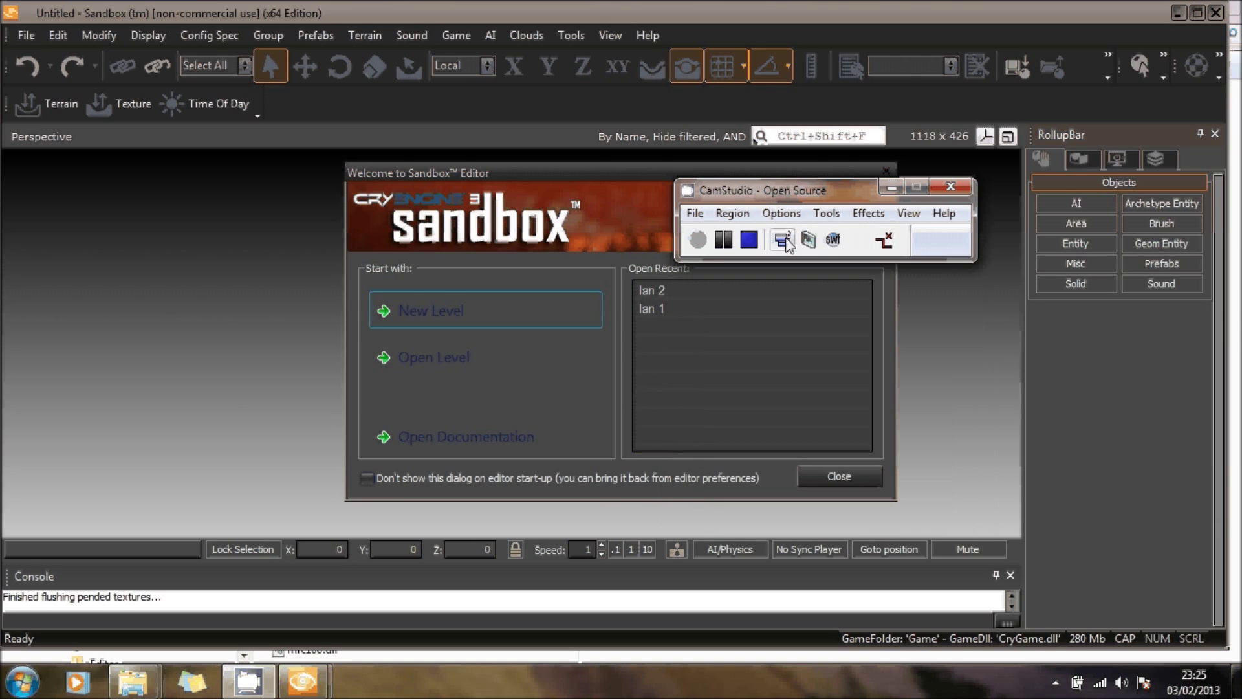
left_click(784, 237)
left_click_drag(790, 189, 585, 627)
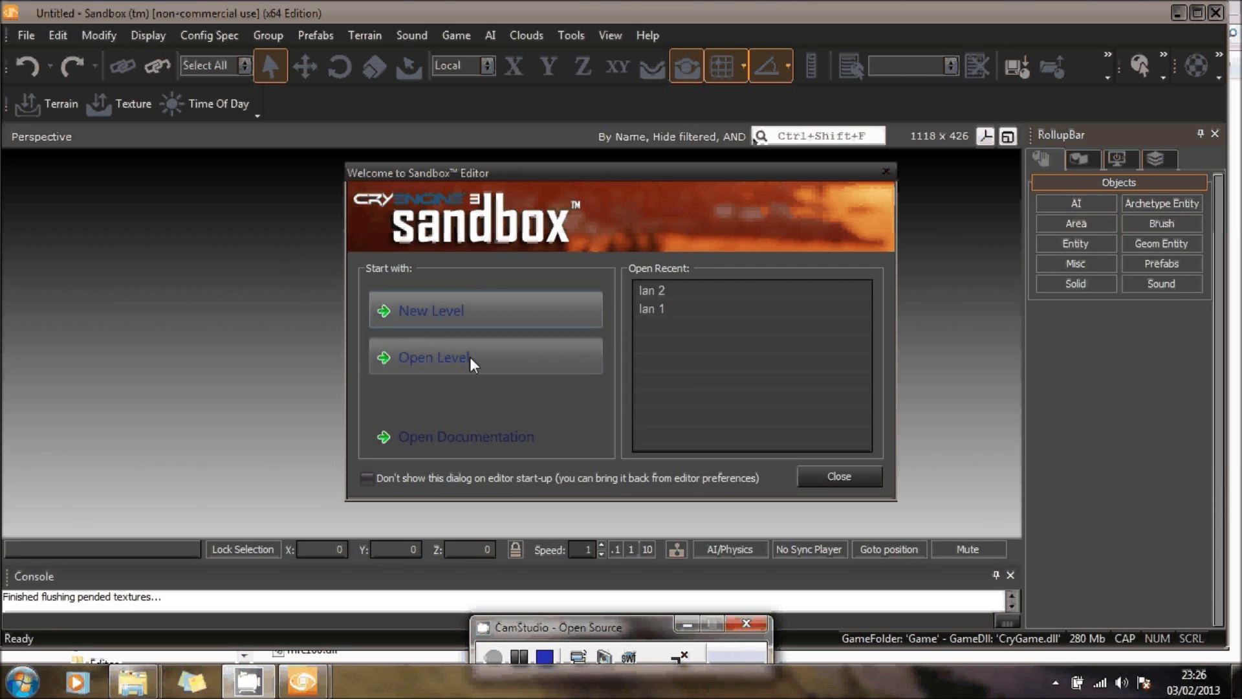
Create a new level with the typed level name in the default project
left_click(429, 310)
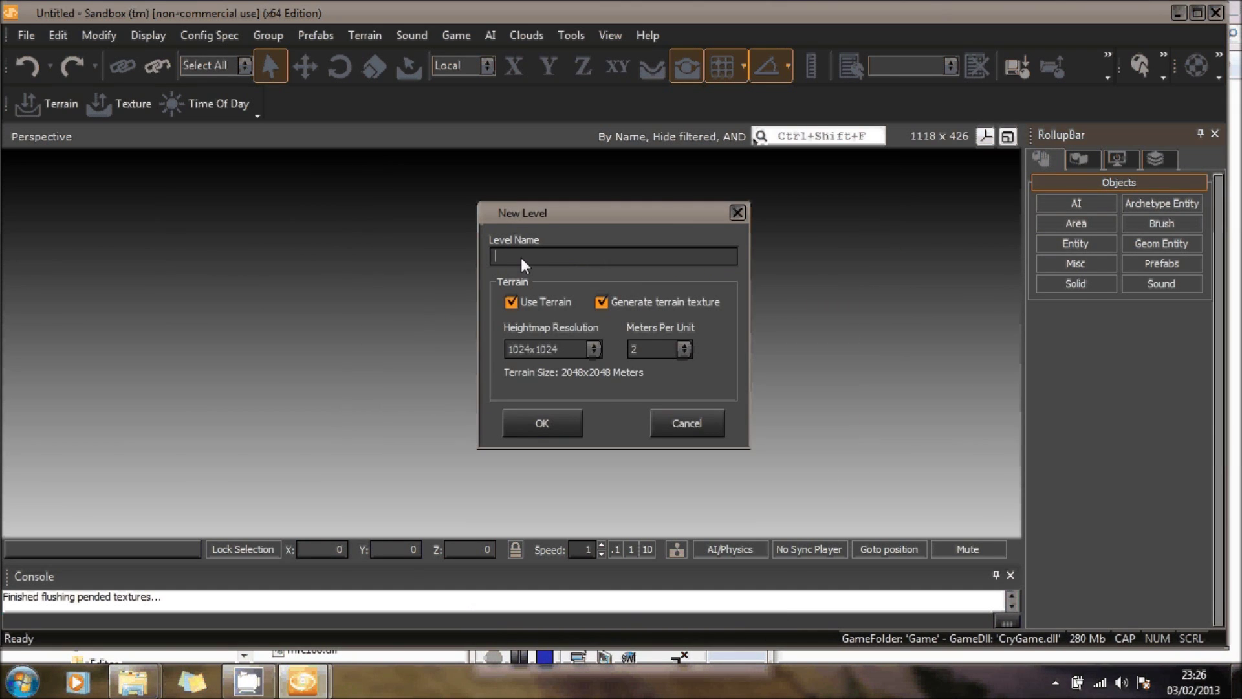
type("Ian 3")
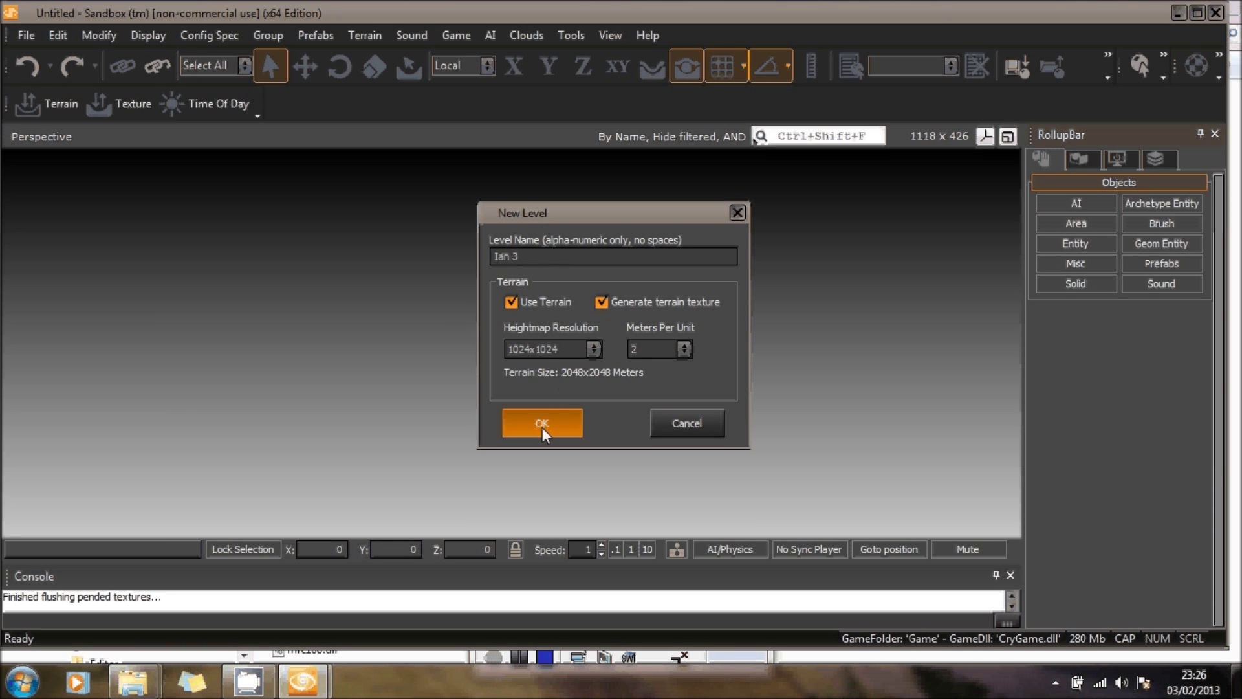
left_click(542, 424)
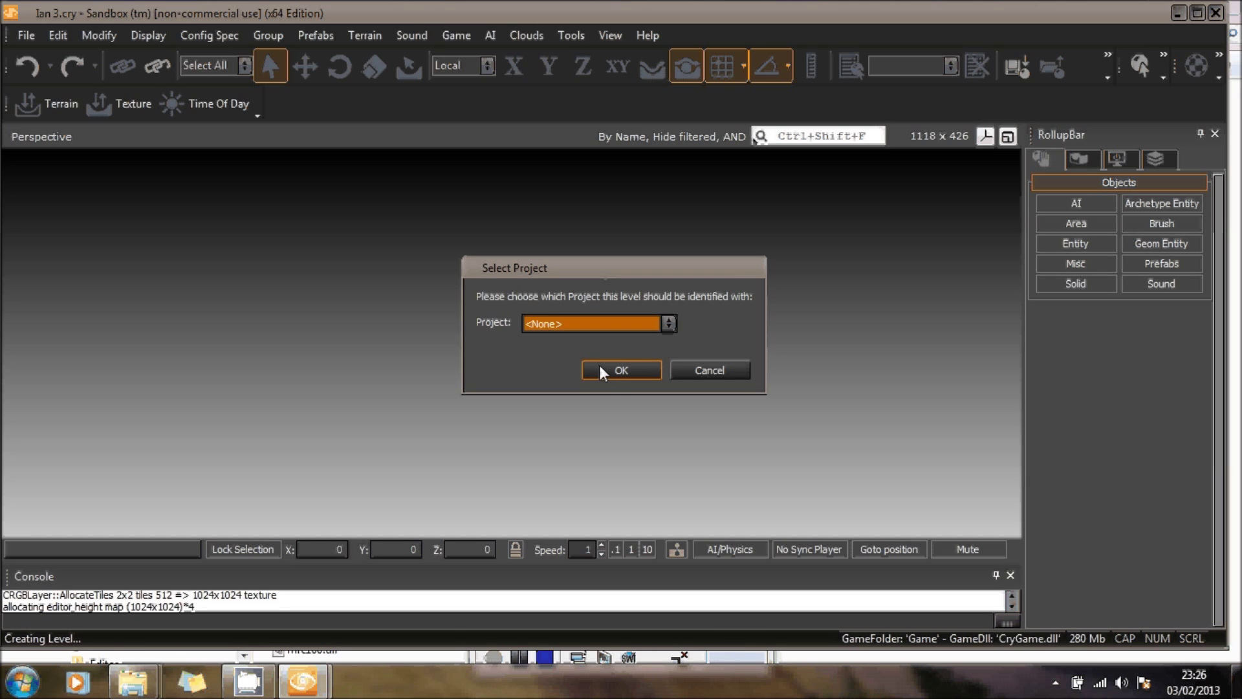
left_click(599, 372)
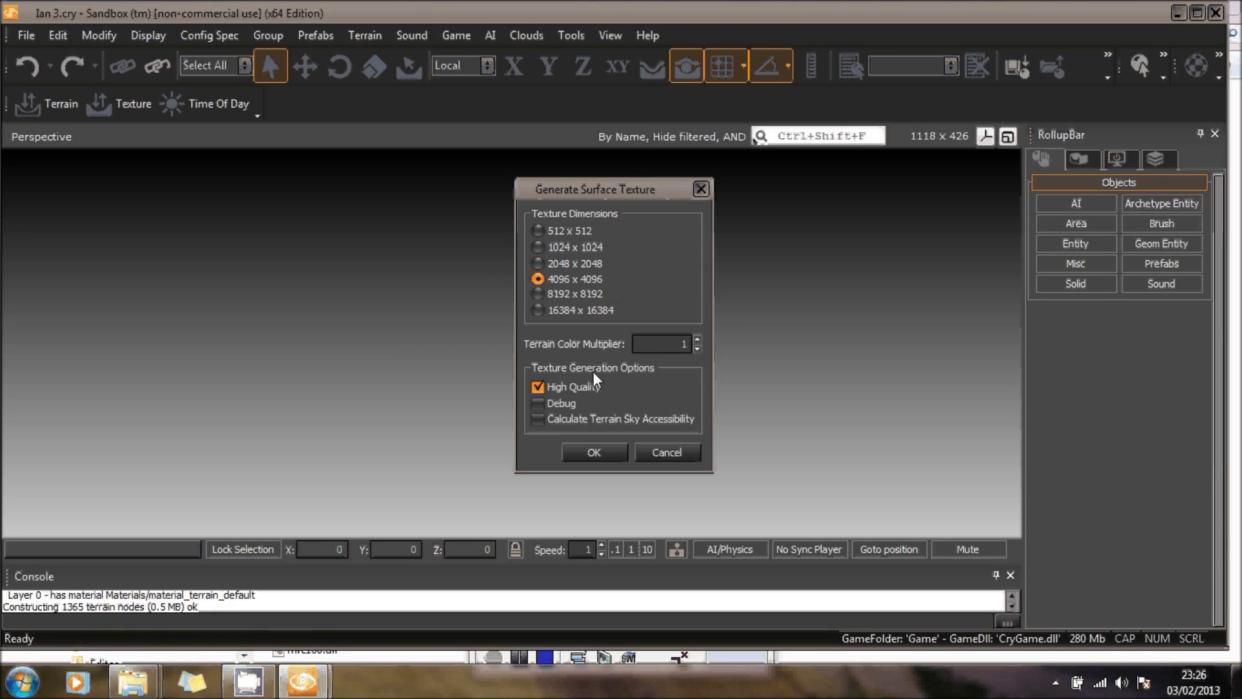
Generate the 4096 x 4096 surface texture and open the Terrain Editor over the sea
left_click(582, 448)
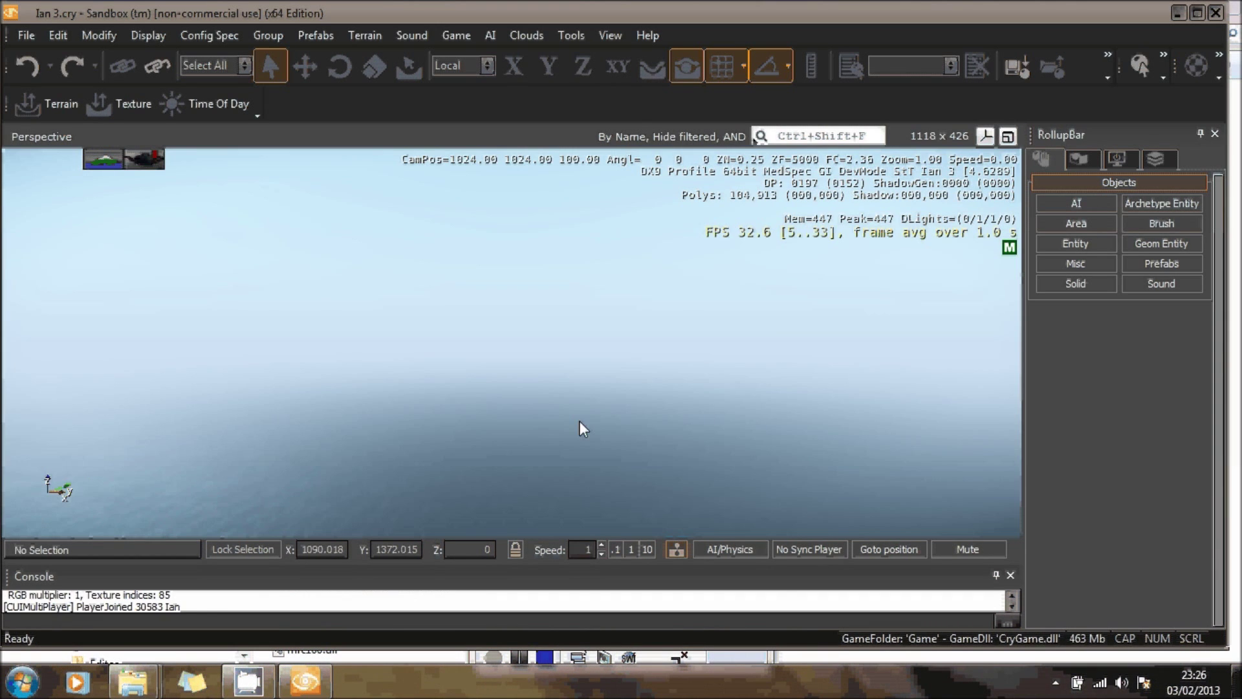
mouse_move(577, 394)
right_mouse_down()
mouse_move(615, 402)
mouse_move(583, 408)
mouse_move(578, 396)
right_mouse_up()
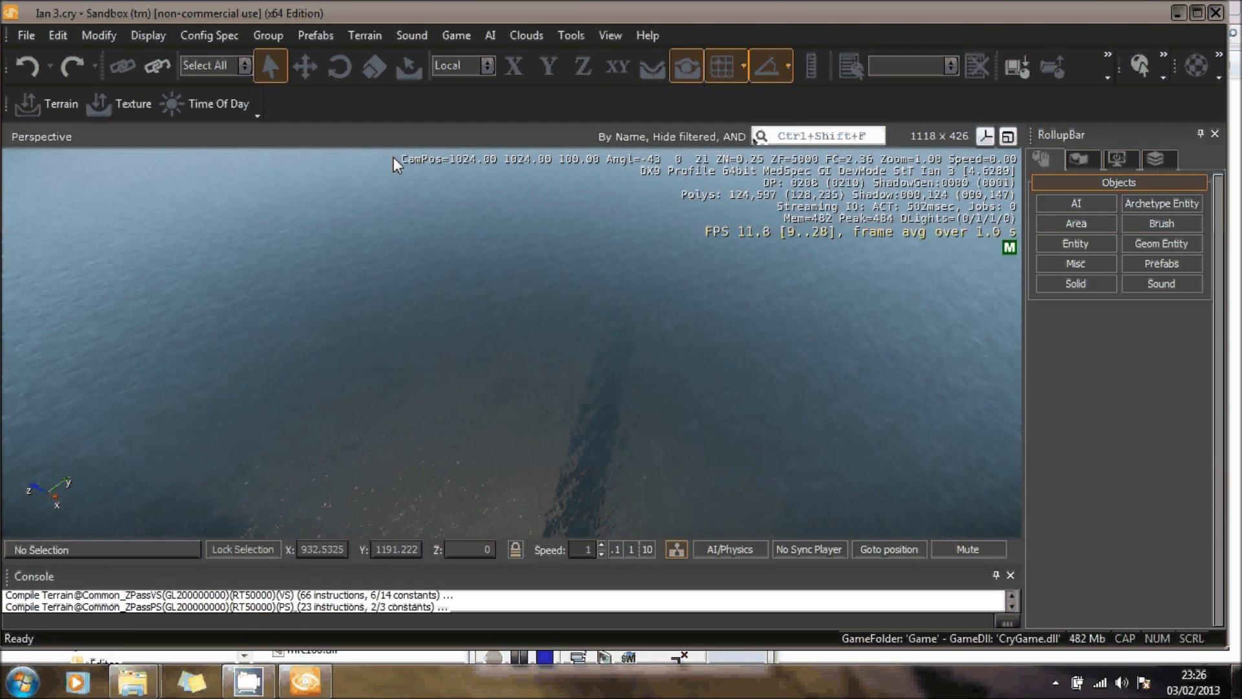
left_click(61, 104)
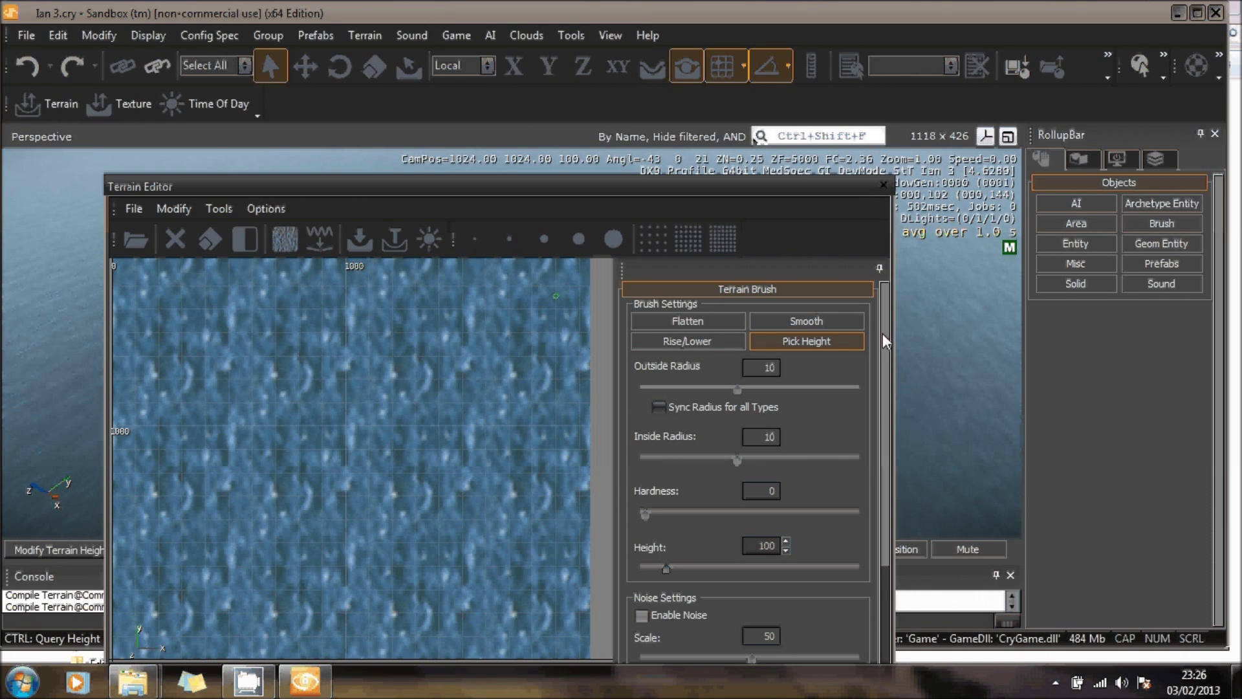
Paint a hook-shaped island left of the map centre with a very big, noisy Rise/Lower brush
left_click(691, 341)
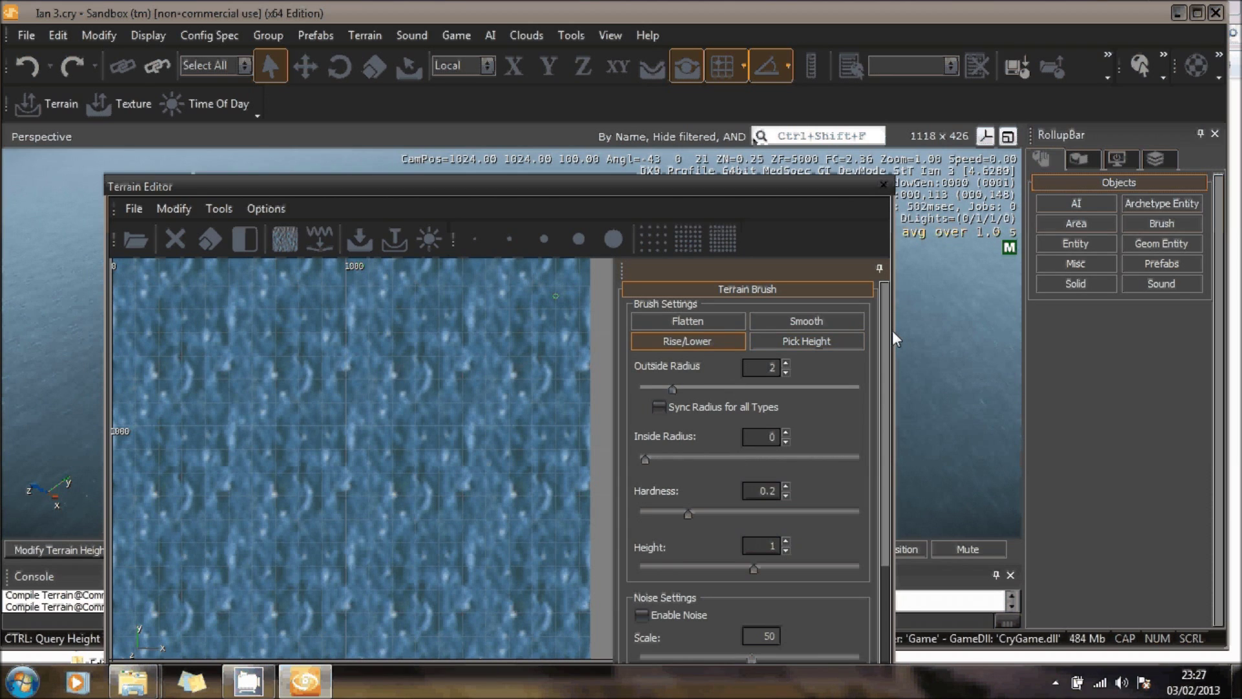
scroll(876, 471, "down", 3)
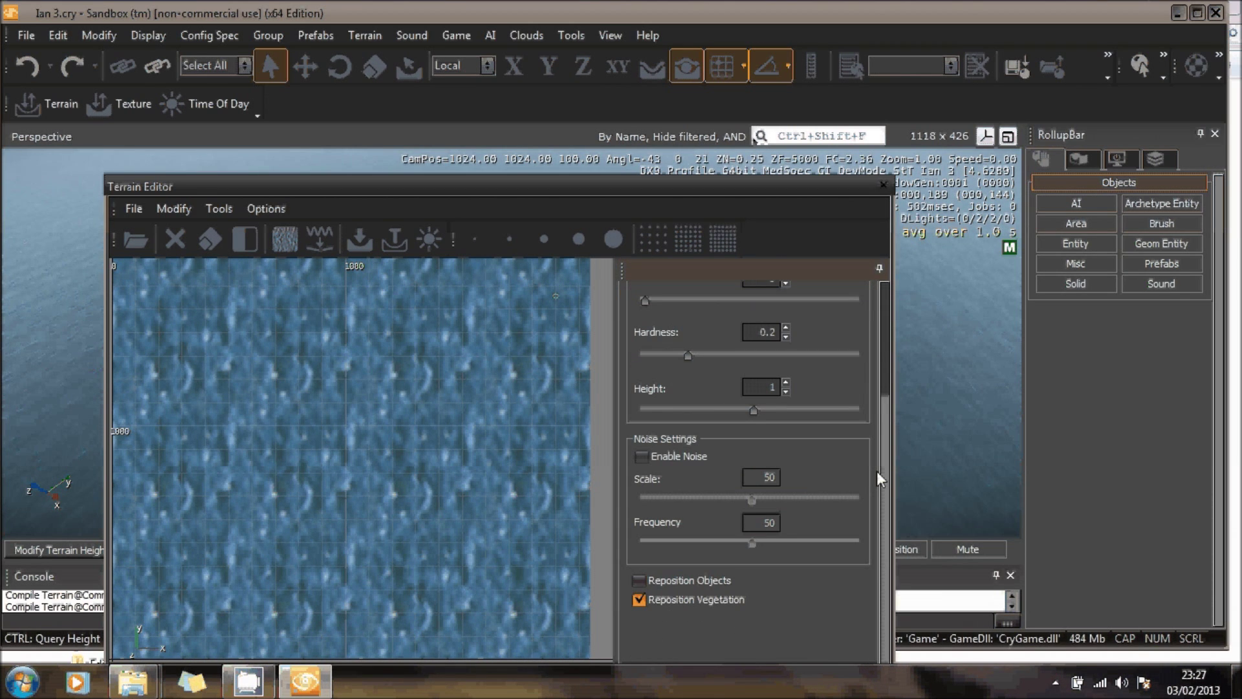
left_click(642, 455)
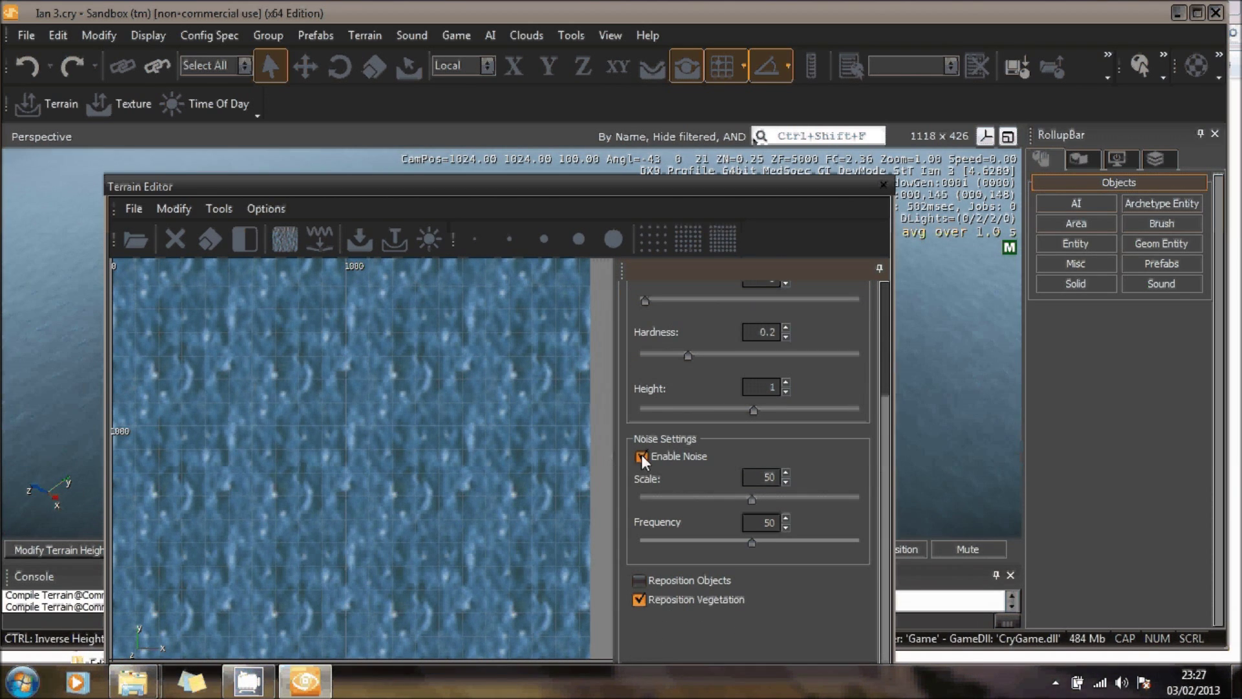
left_click(616, 243)
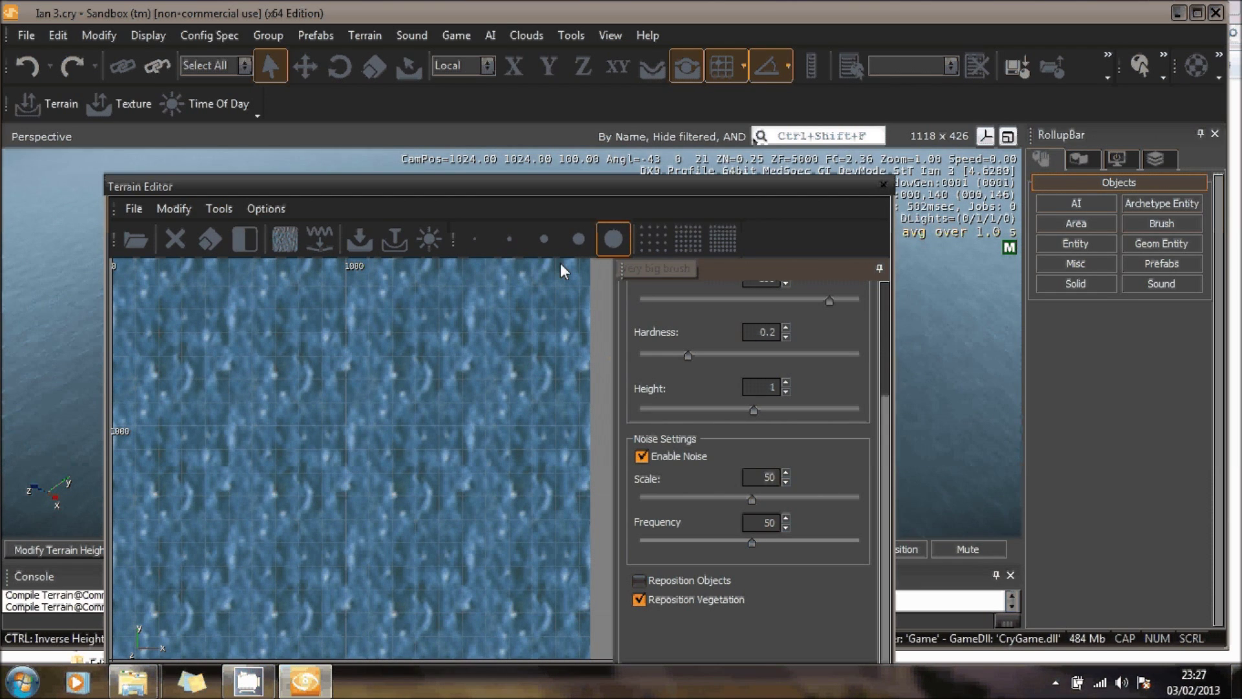
mouse_move(226, 413)
left_mouse_down()
mouse_move(278, 386)
mouse_move(315, 392)
left_mouse_up()
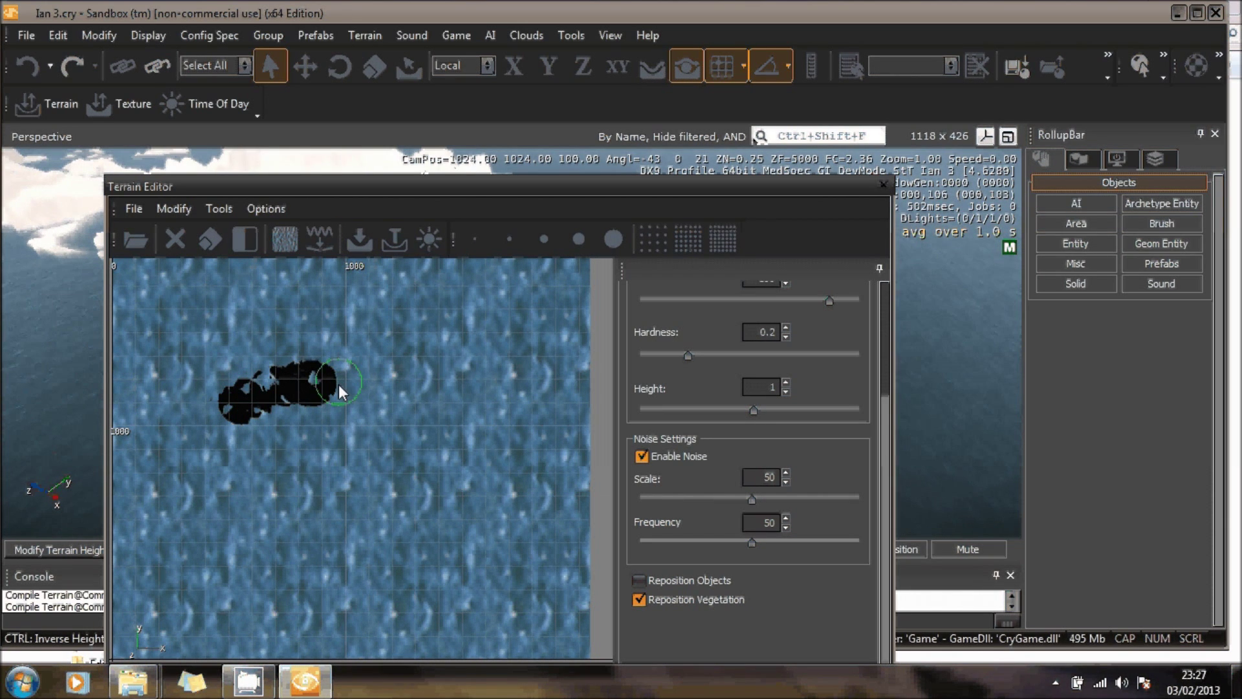
mouse_move(339, 385)
left_mouse_down()
mouse_move(361, 464)
mouse_move(328, 479)
mouse_move(421, 523)
mouse_move(360, 542)
mouse_move(337, 523)
mouse_move(435, 418)
mouse_move(449, 538)
mouse_move(260, 548)
mouse_move(334, 507)
left_mouse_up()
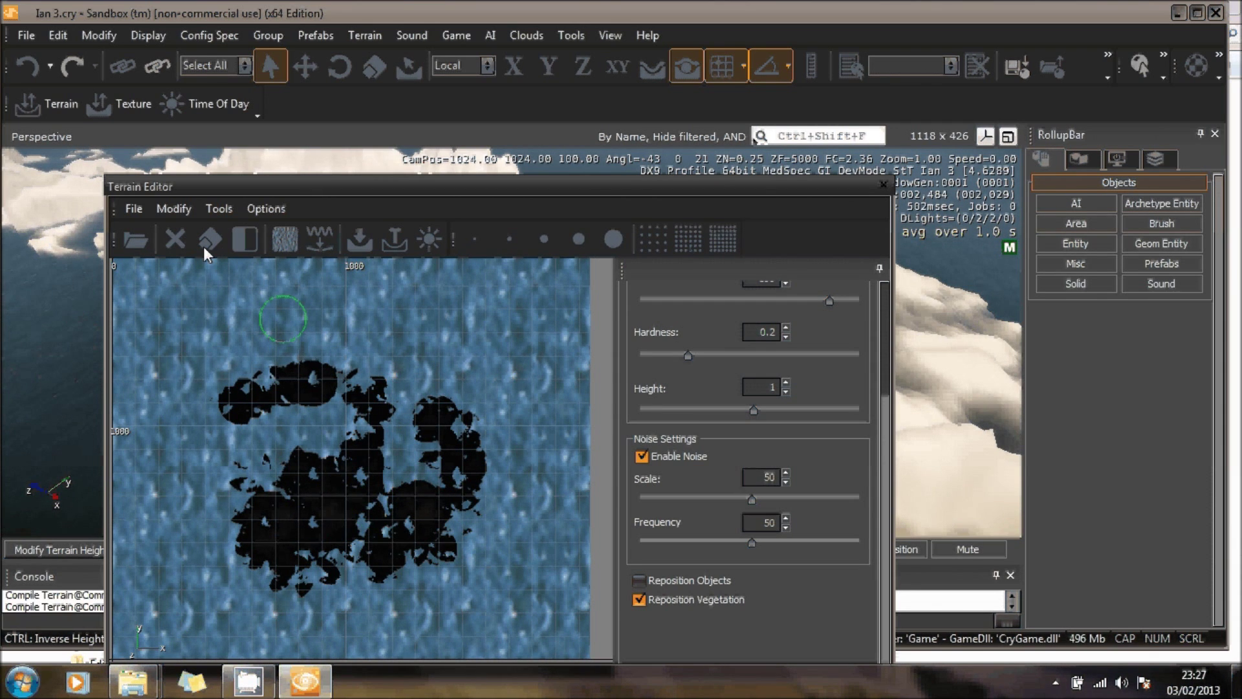
Apply Smooth Slope to the island terrain, accepting that undo is lost
left_click(174, 208)
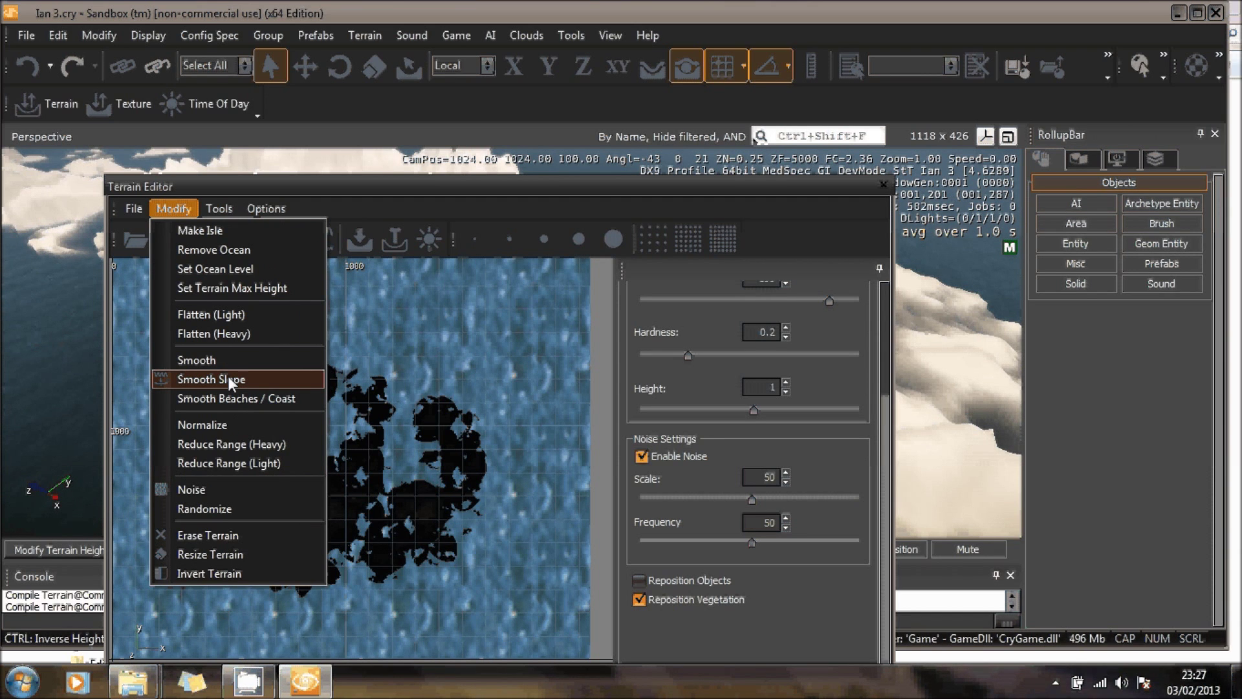
left_click(228, 376)
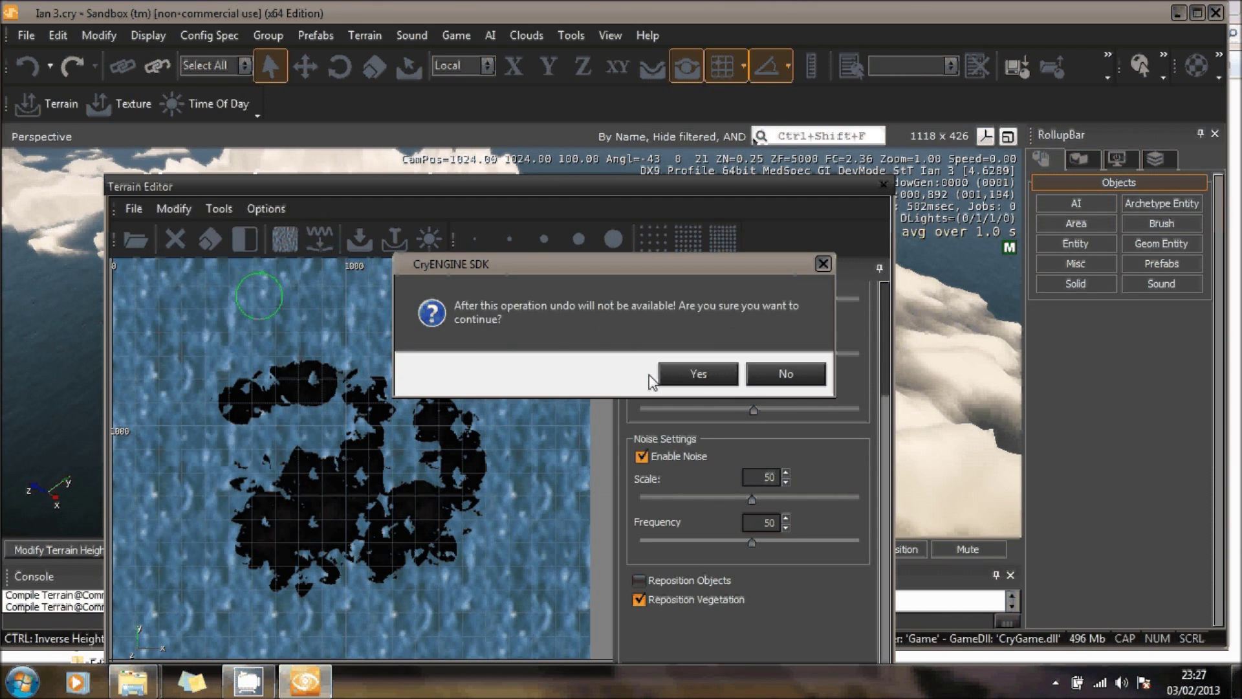
left_click(696, 375)
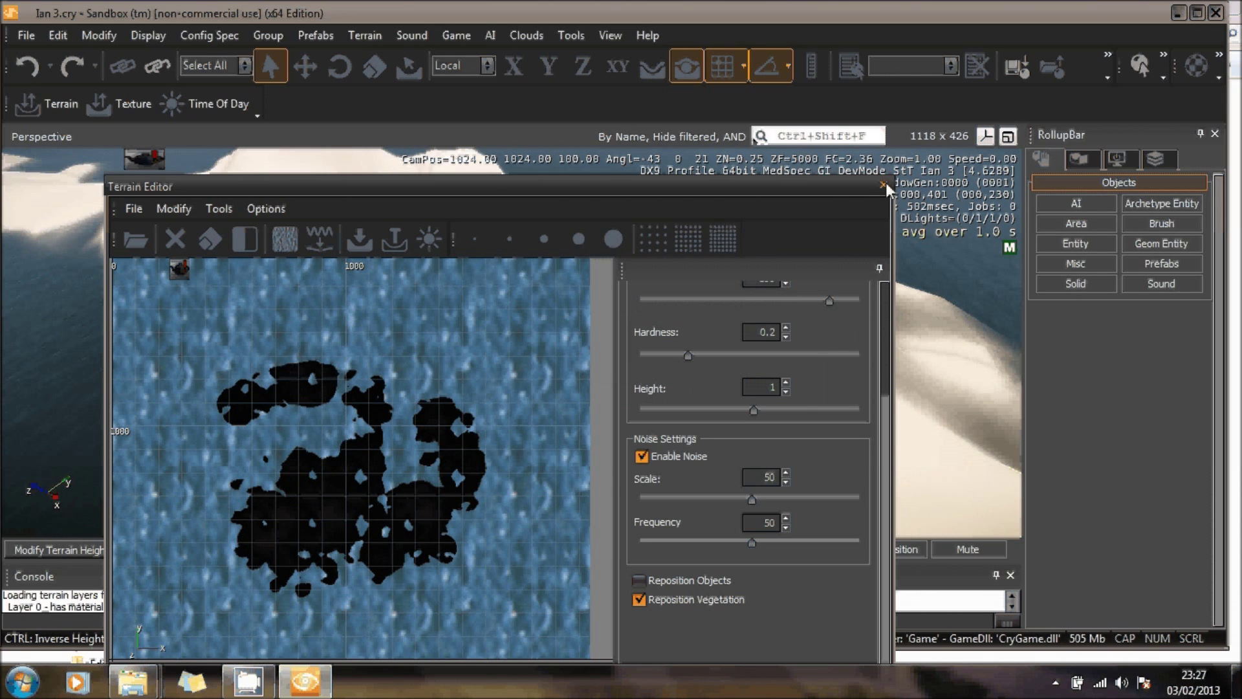
left_click(182, 208)
Assign grass.dds as the texture of the Default terrain layer
mouse_move(219, 209)
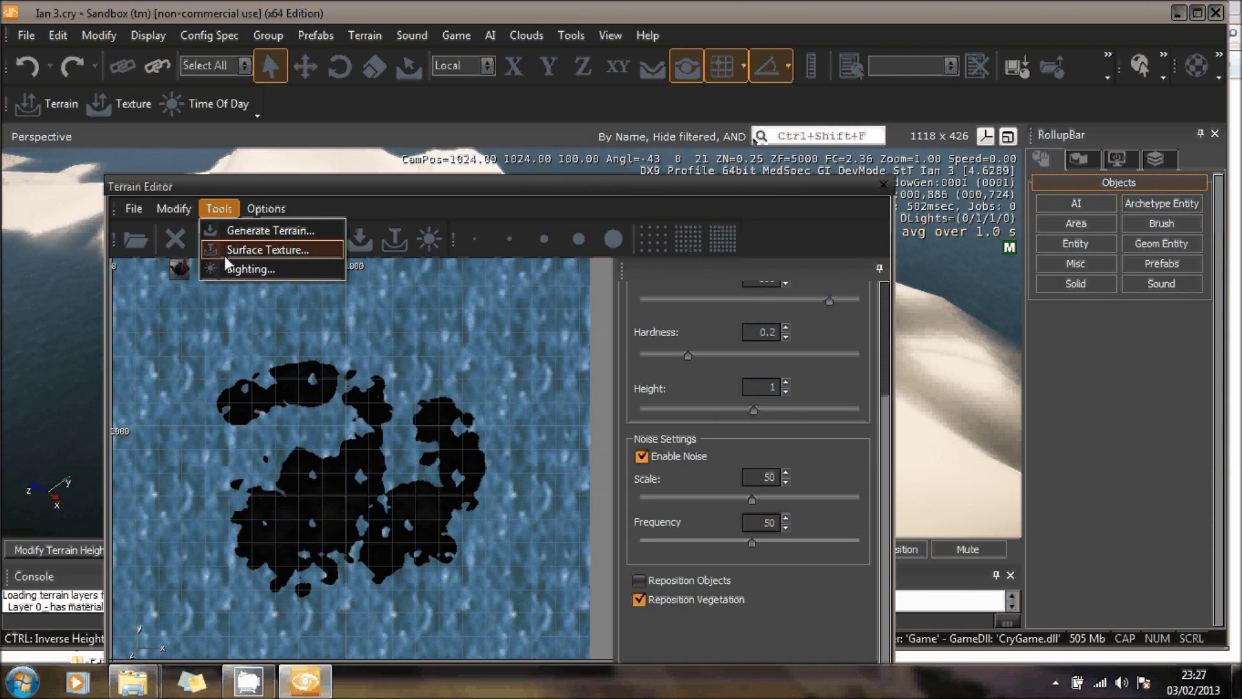
left_click(224, 254)
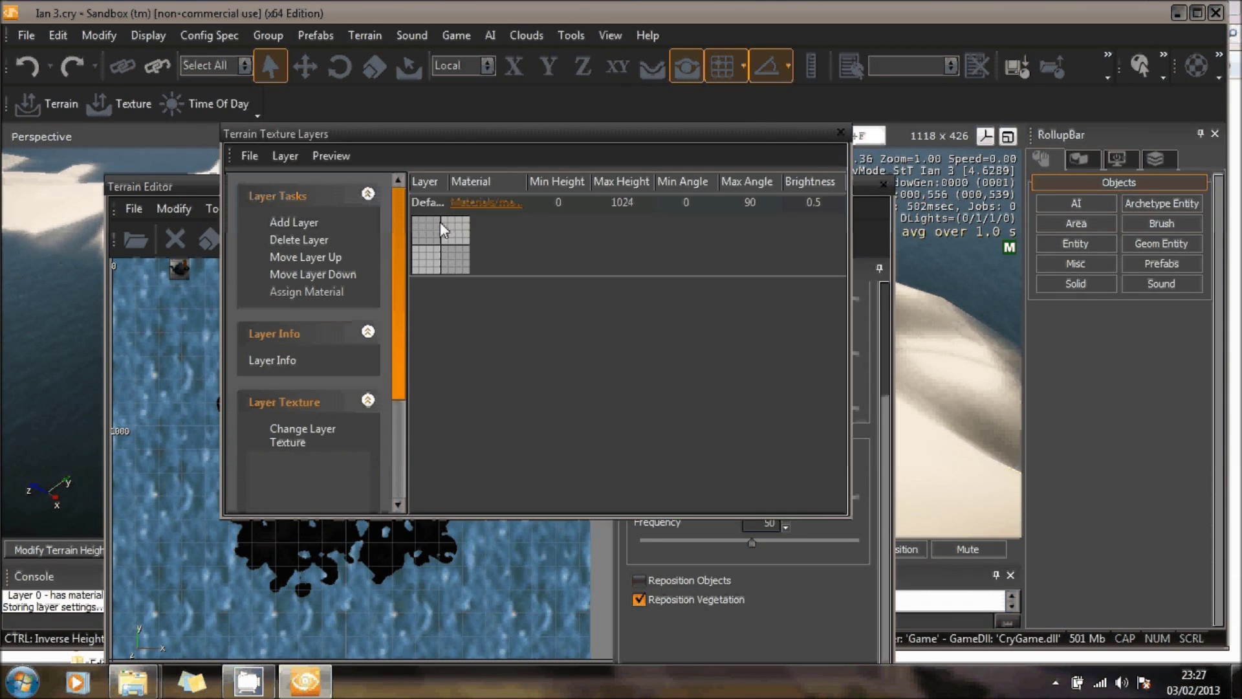
left_click(428, 247)
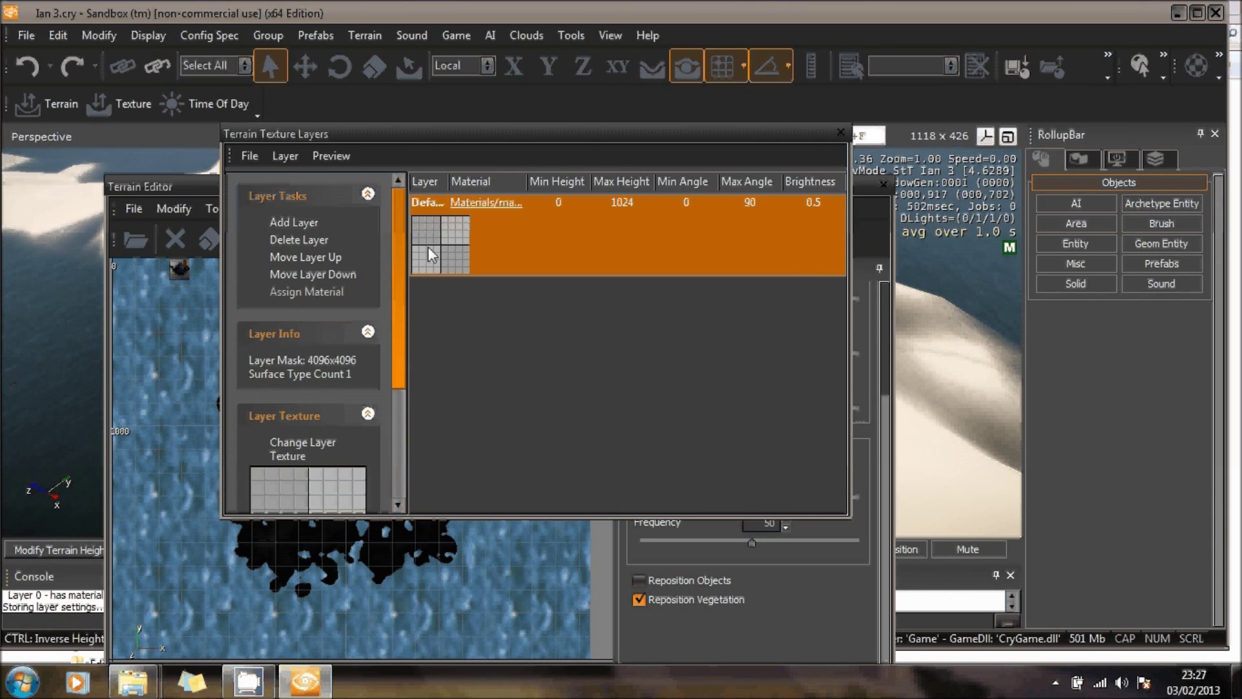
left_click(304, 447)
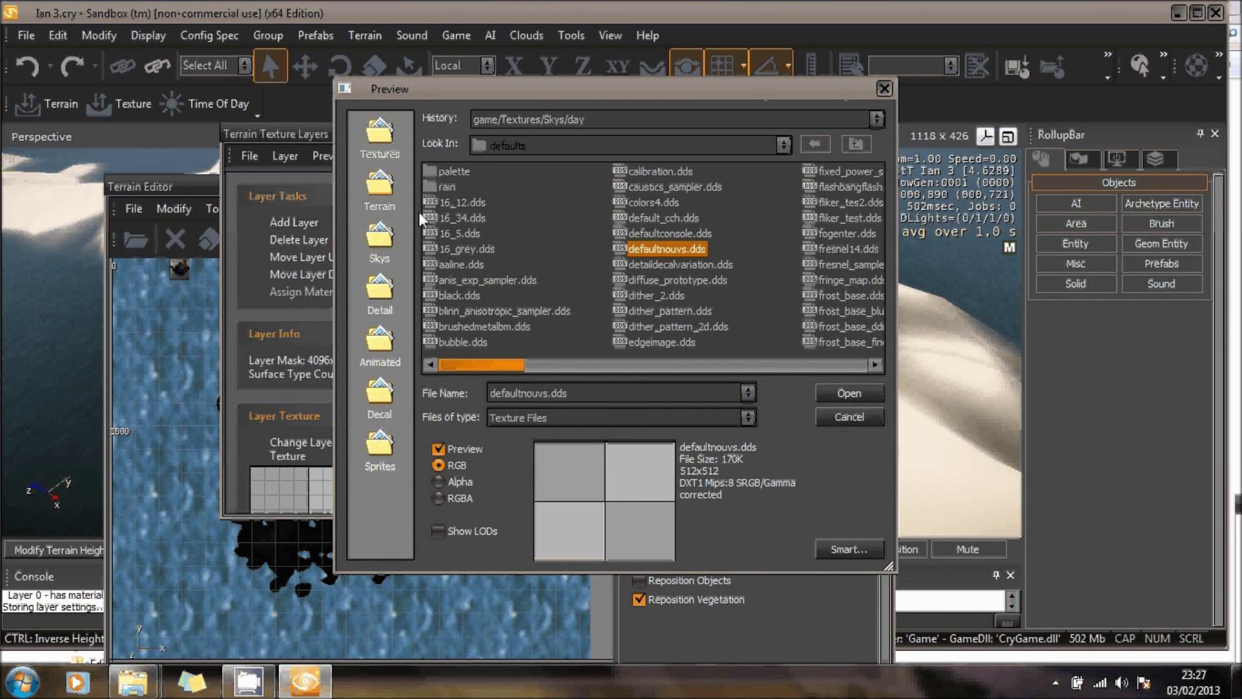
left_click(390, 196)
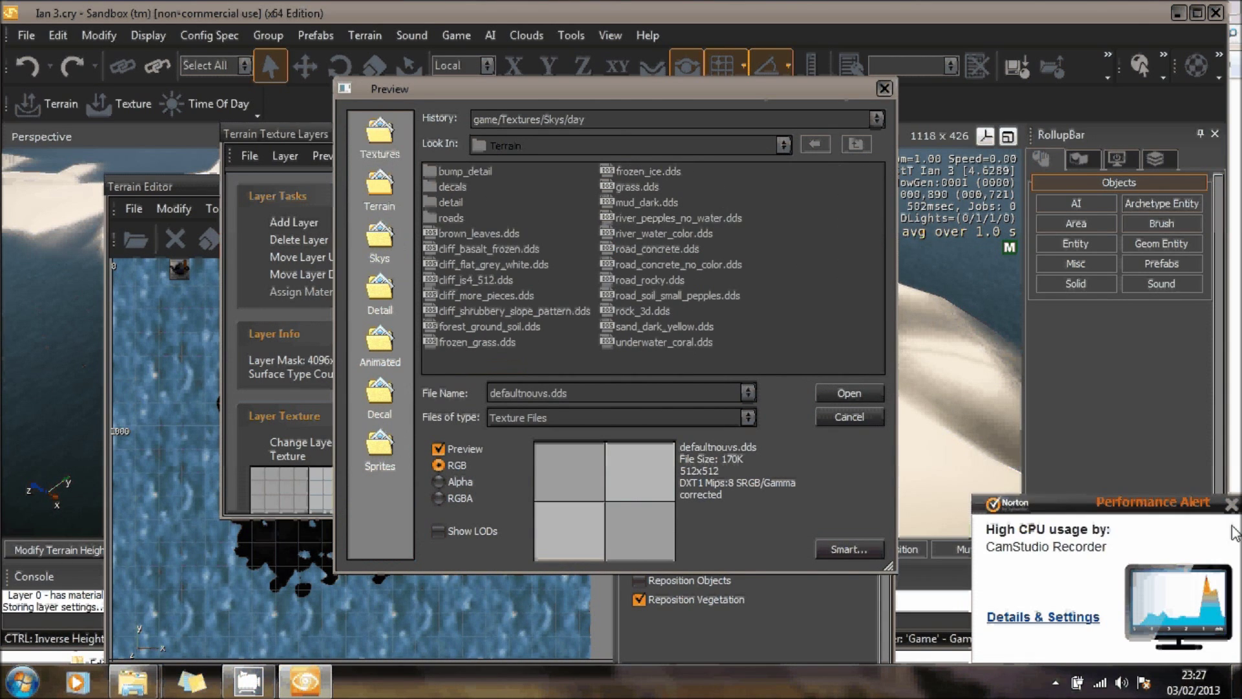
left_click(1231, 504)
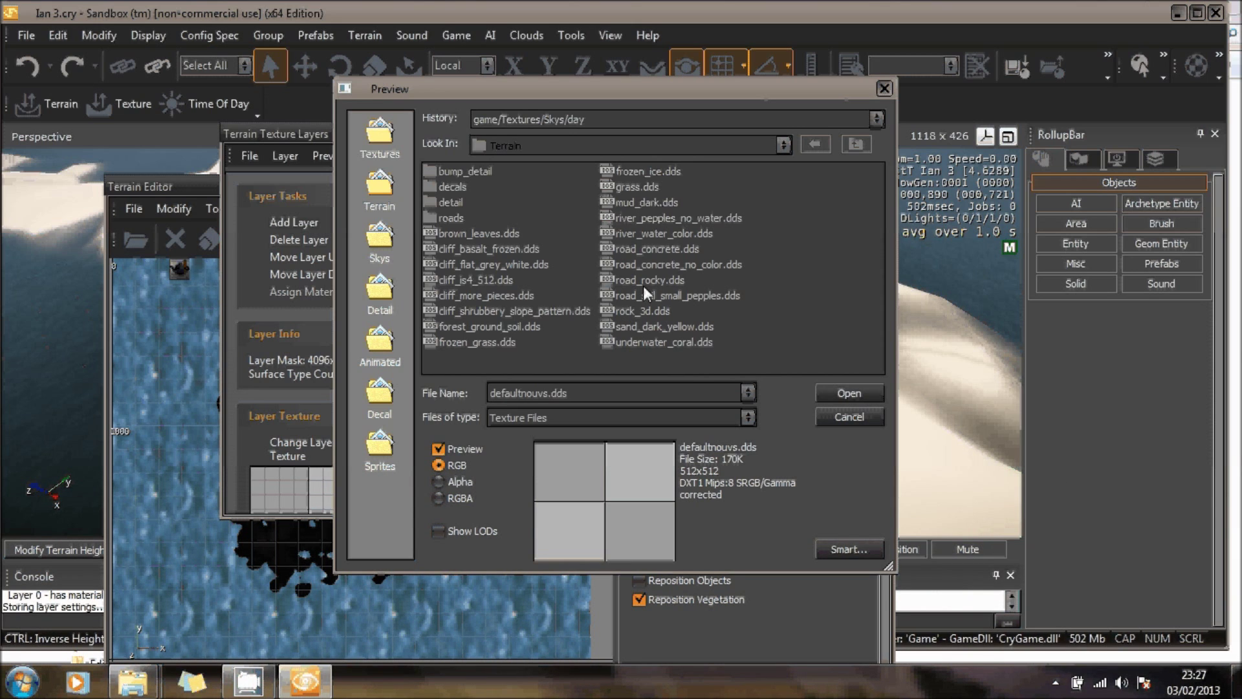
left_click(667, 281)
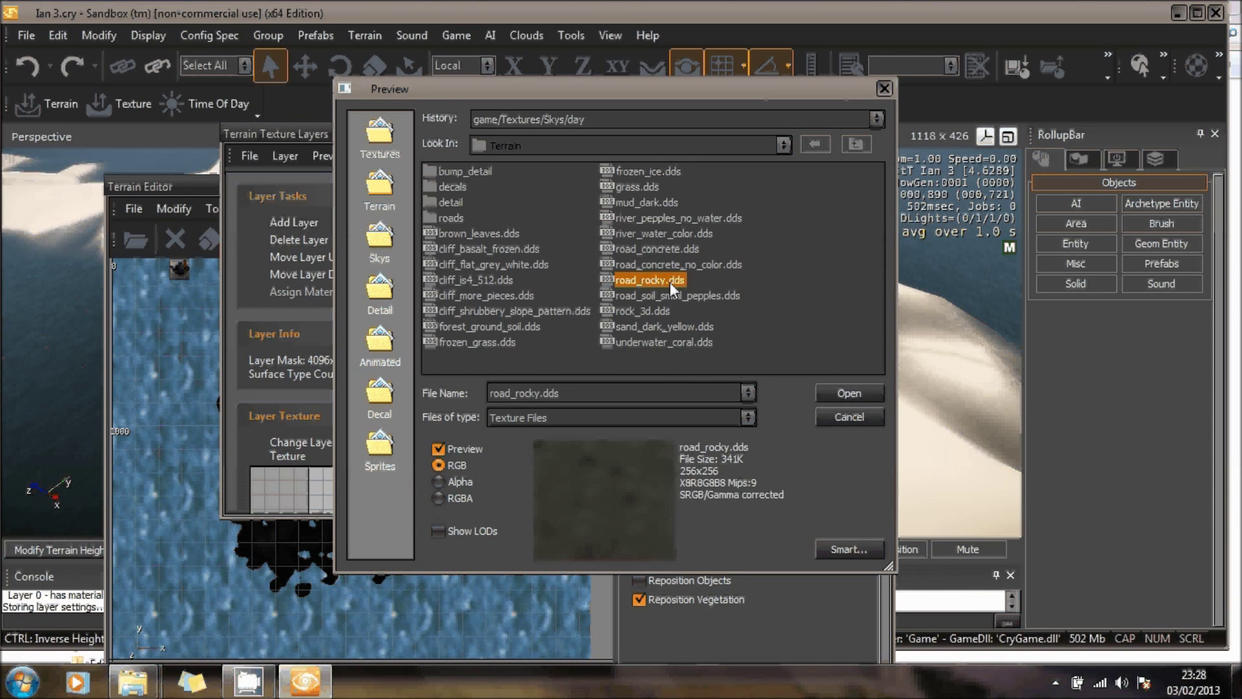
left_click(503, 328)
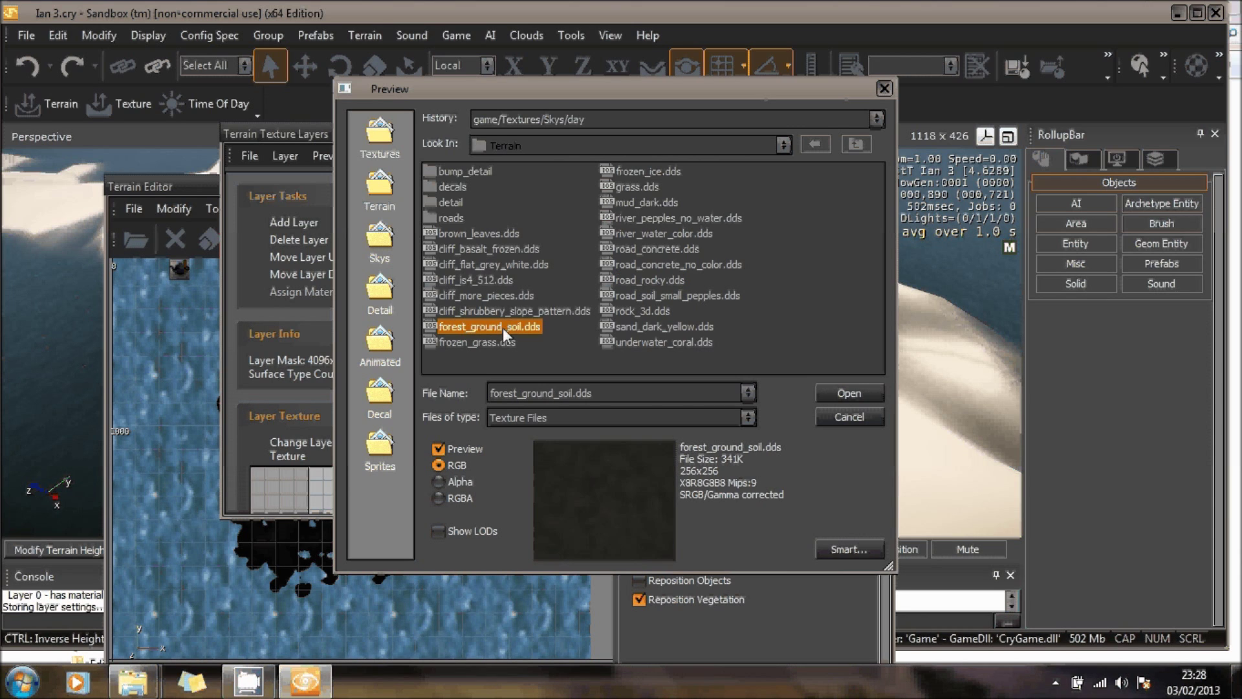
left_click(503, 345)
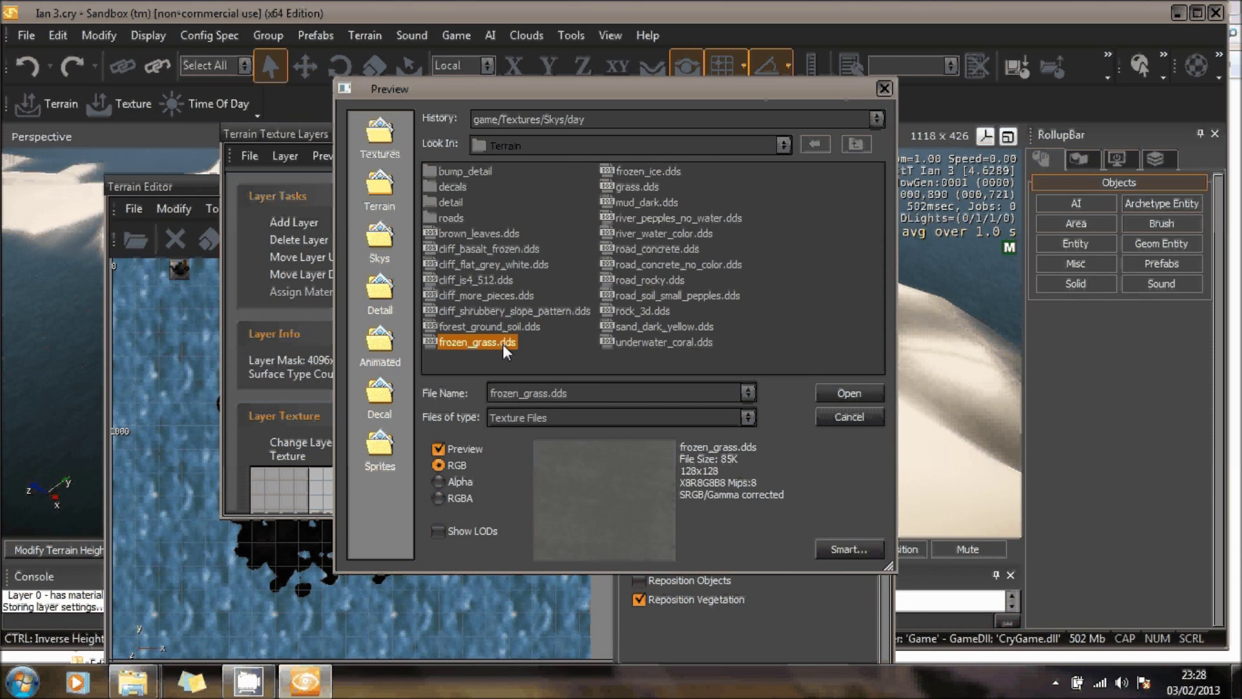
left_click(631, 220)
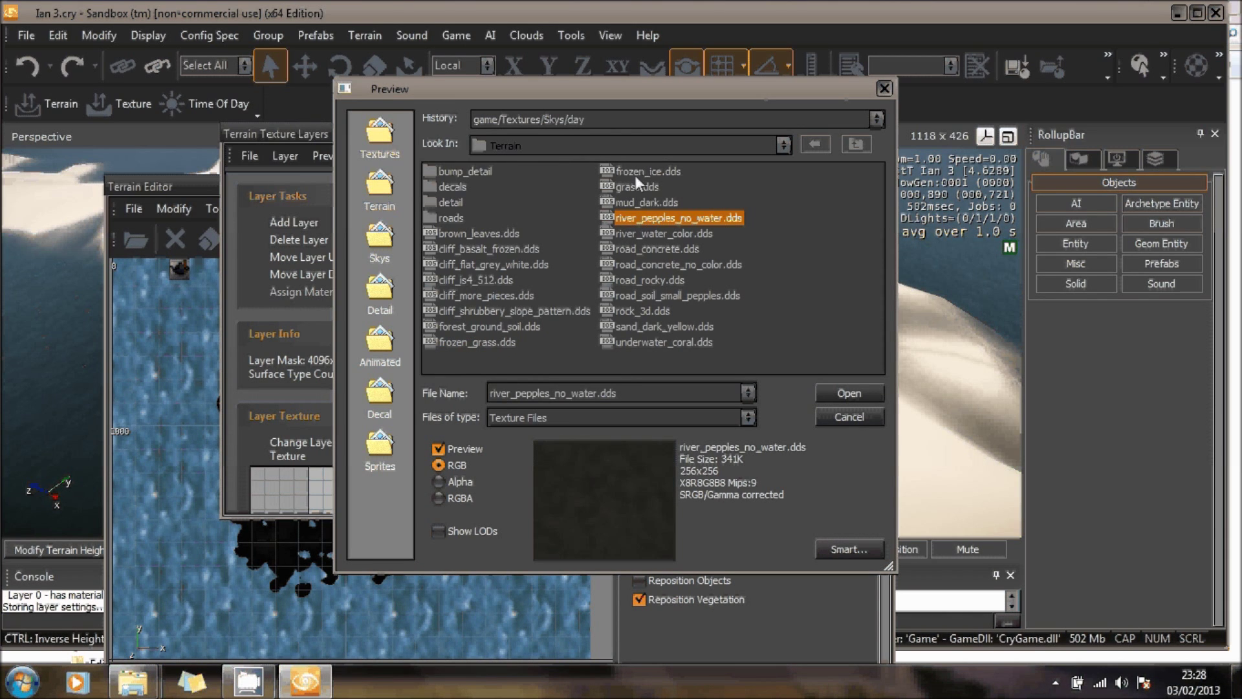
left_click(636, 187)
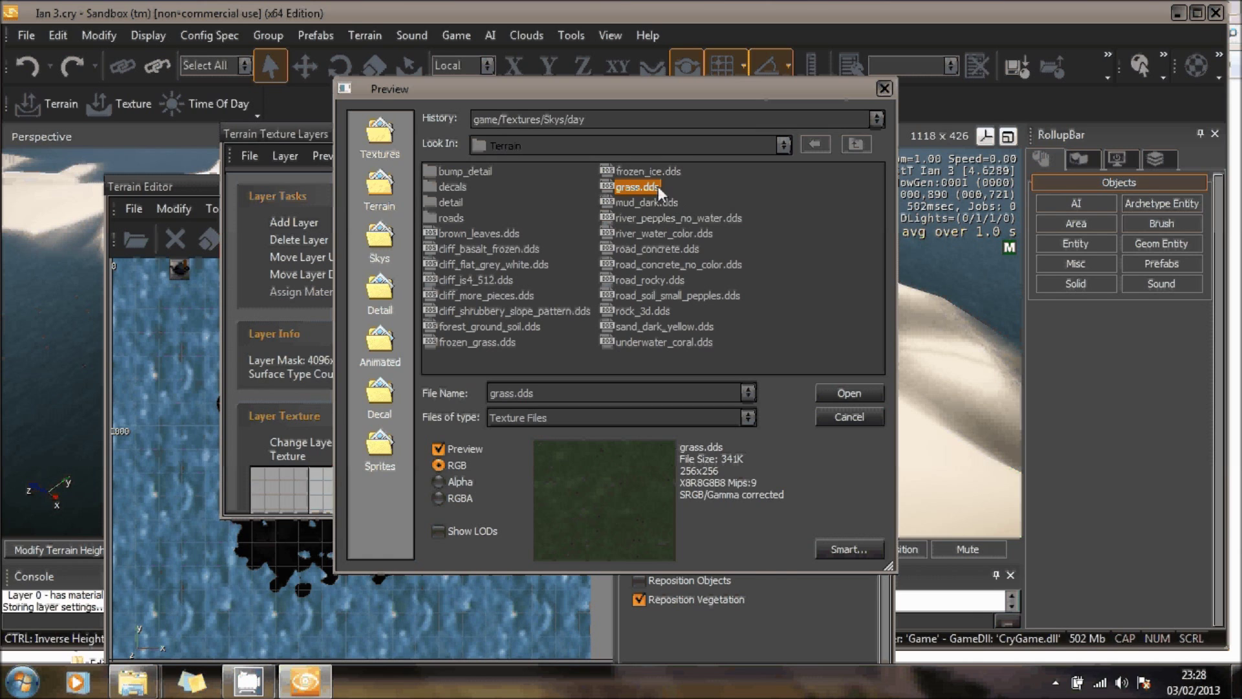
double_click(658, 187)
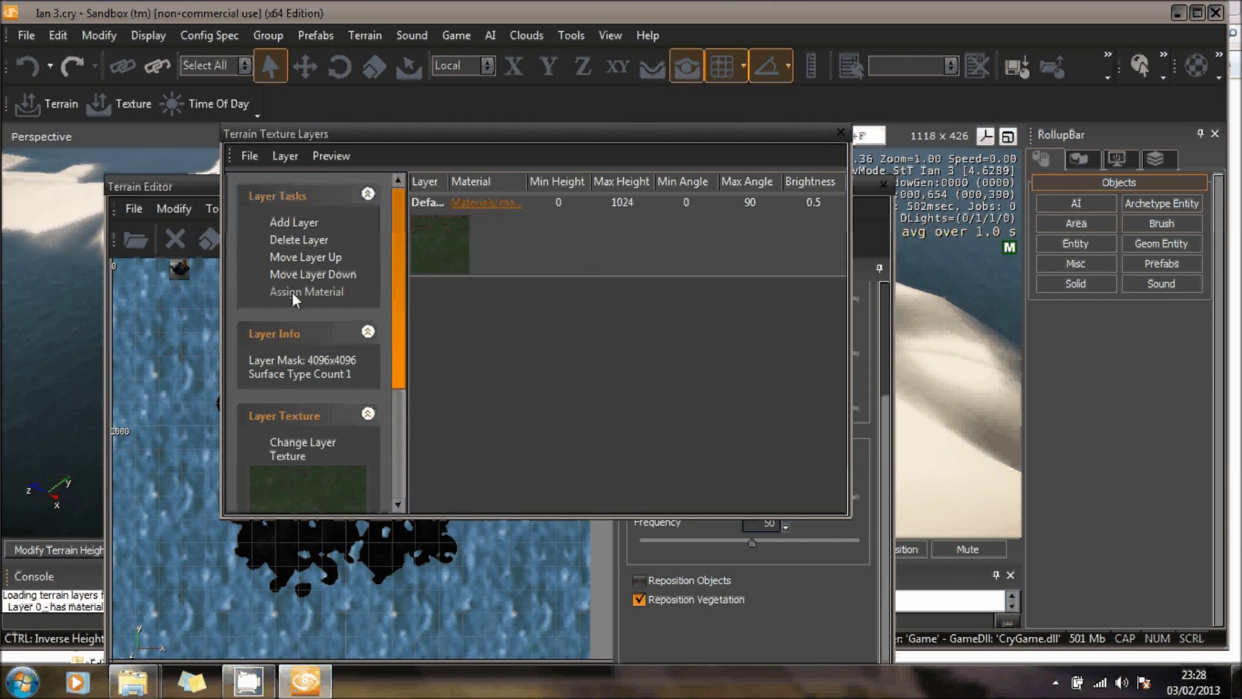
Check the Material Editor for the layer and close it without assigning a material
left_click(486, 202)
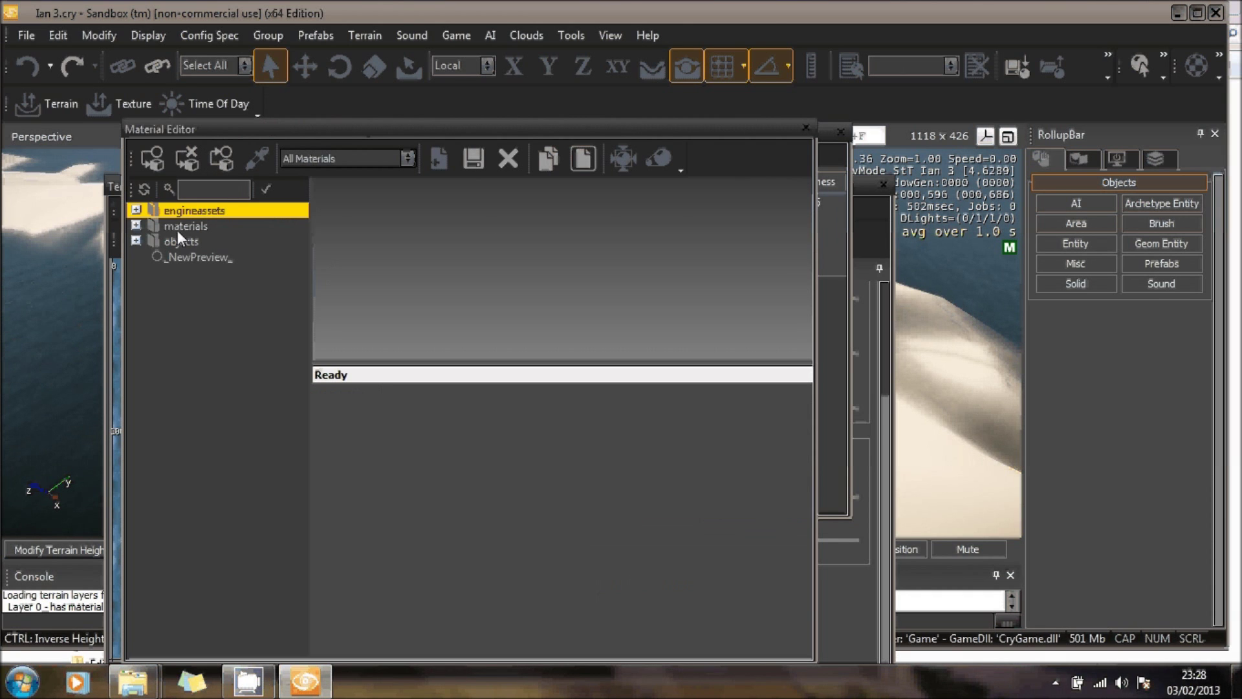
left_click(135, 226)
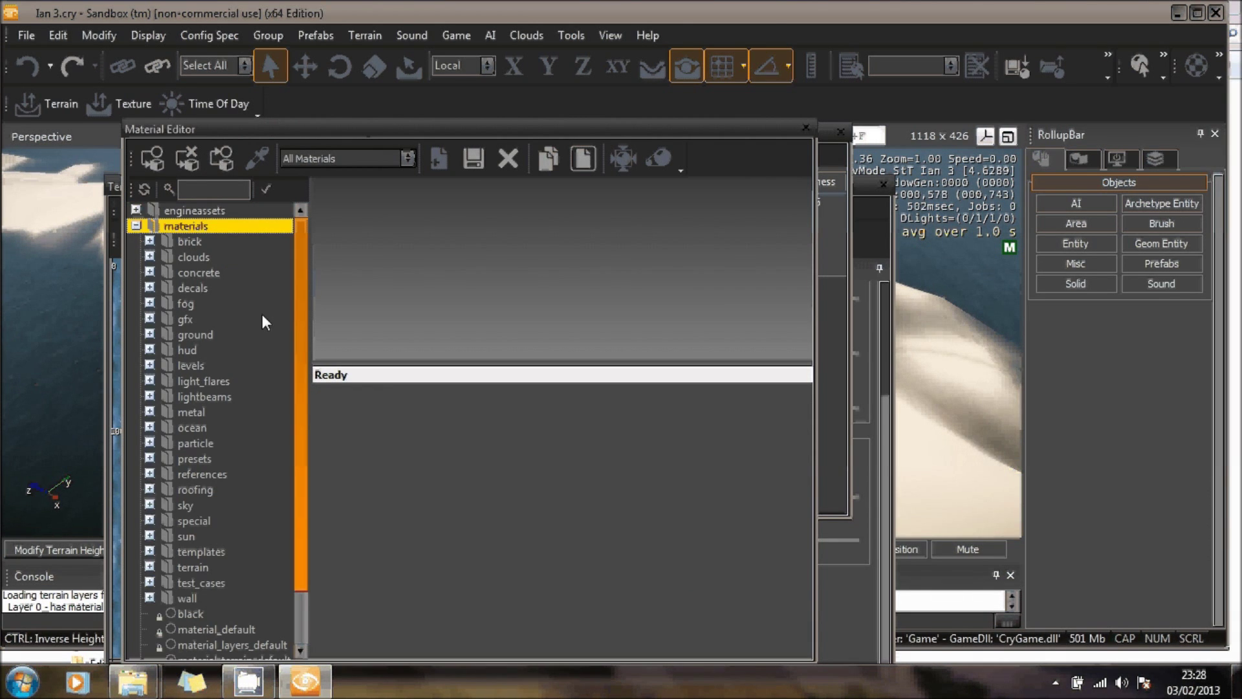
left_click(804, 128)
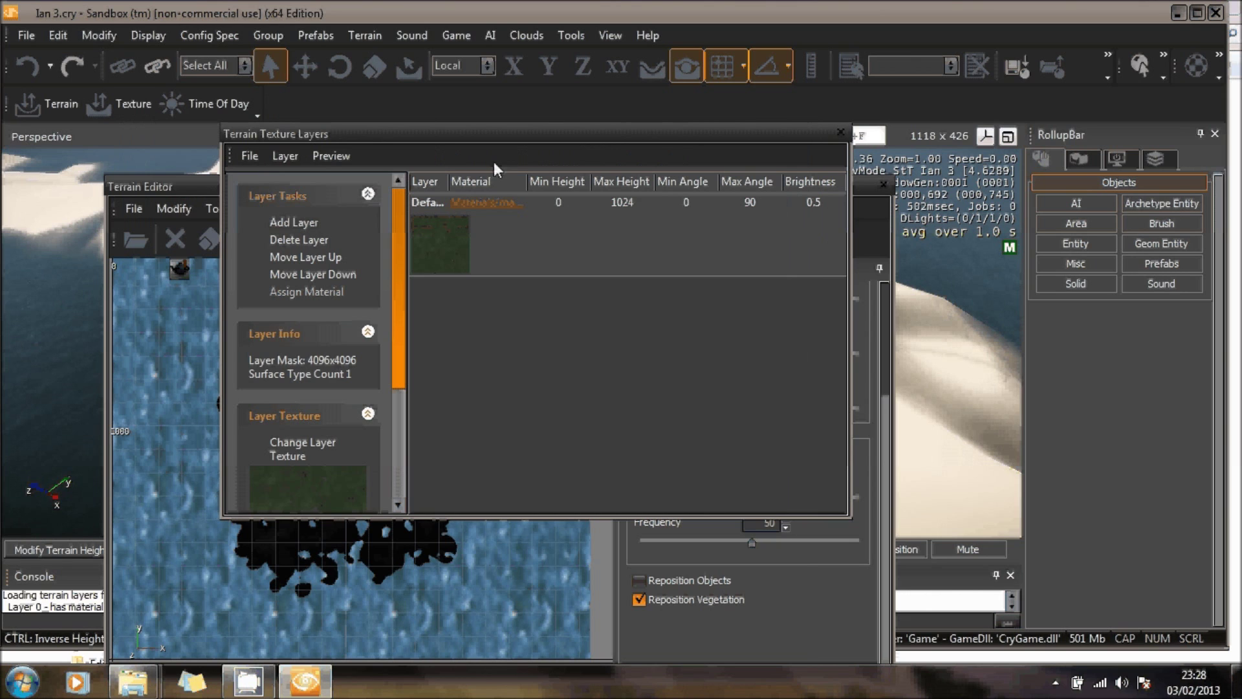
left_click(460, 222)
left_click(485, 280)
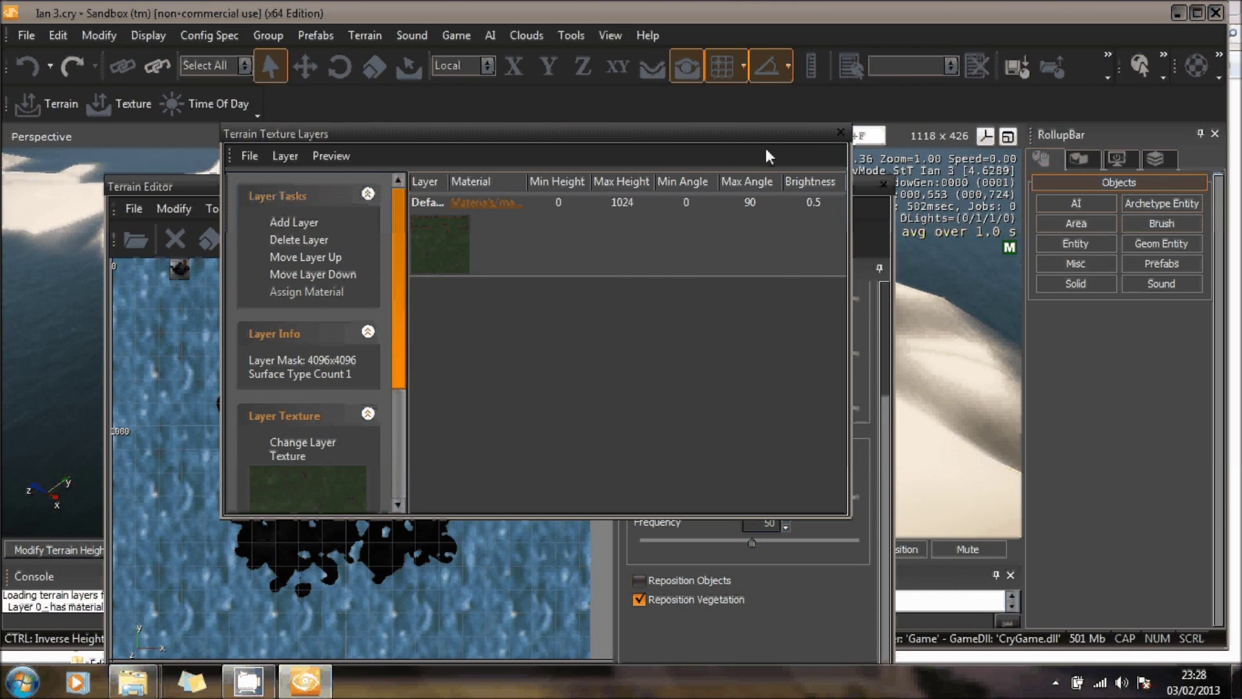
Close the terrain windows and paint grass on the island with the Layer Painter
left_click(840, 132)
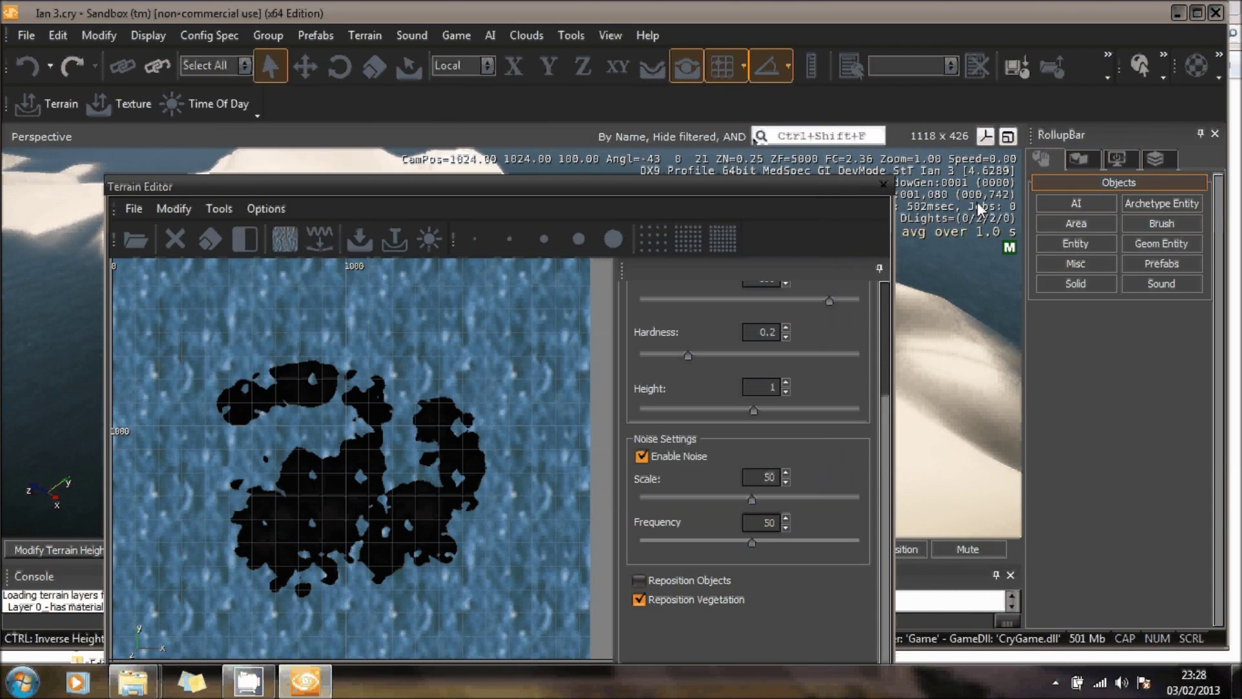
left_click(883, 185)
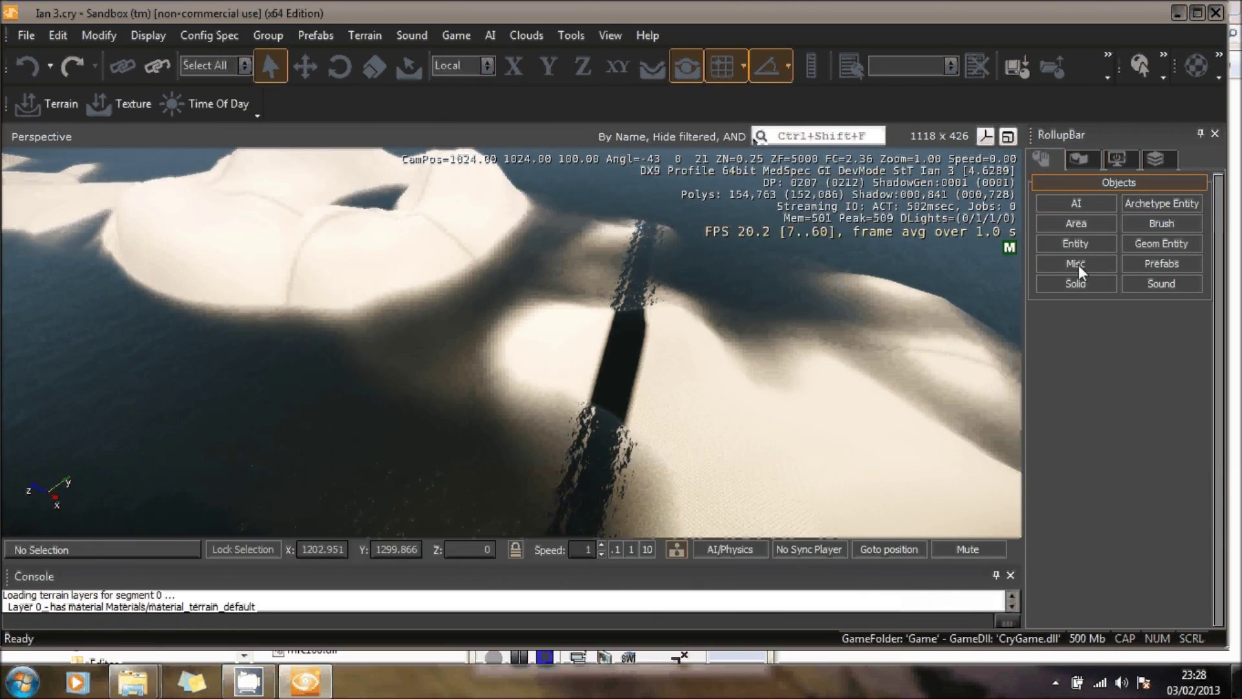
left_click(1076, 243)
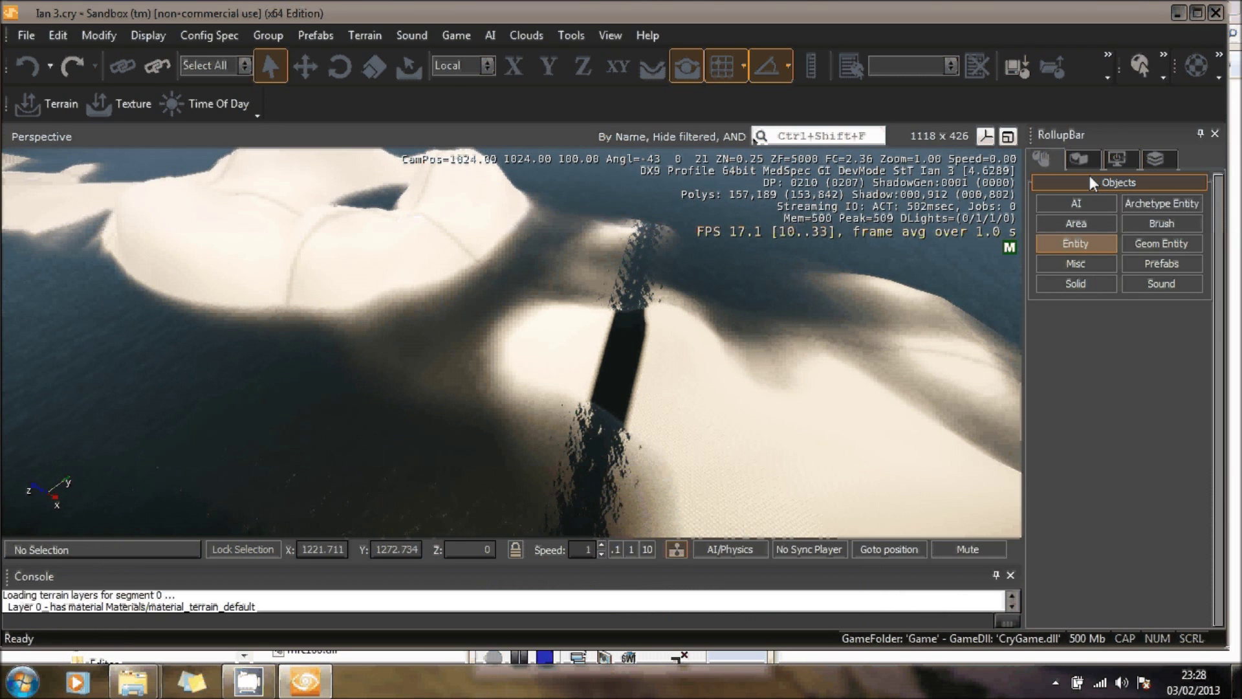
left_click(1089, 157)
left_click(1070, 245)
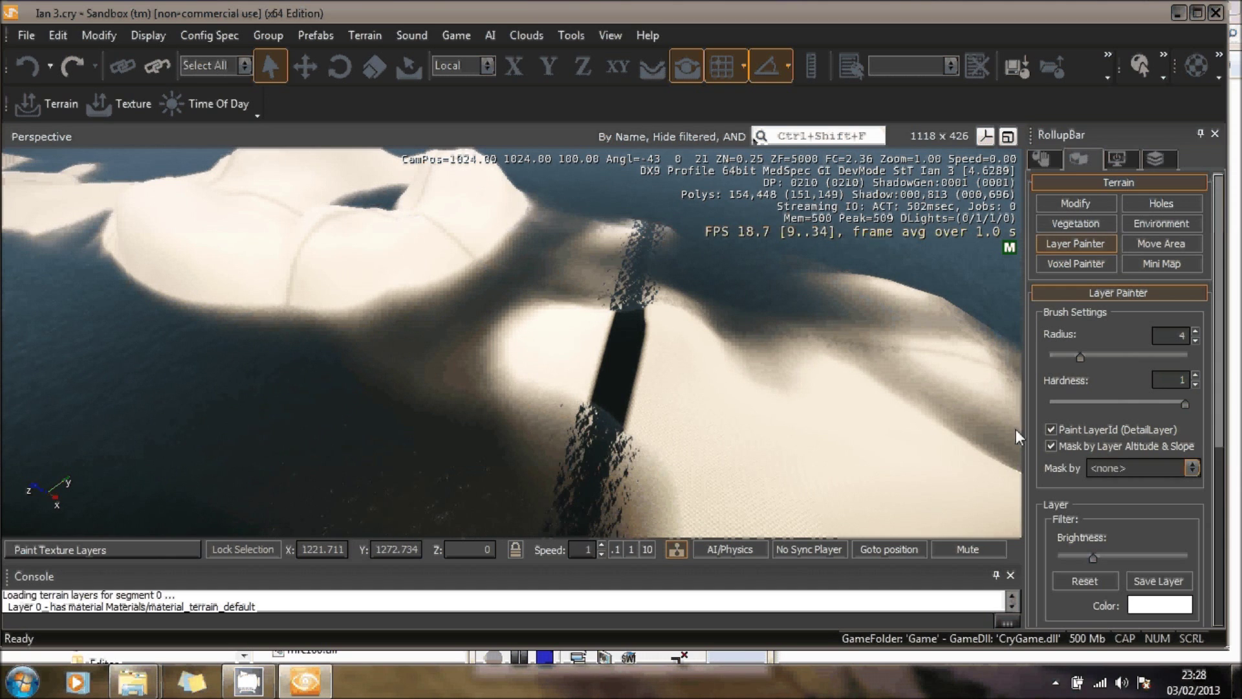
left_click(680, 409)
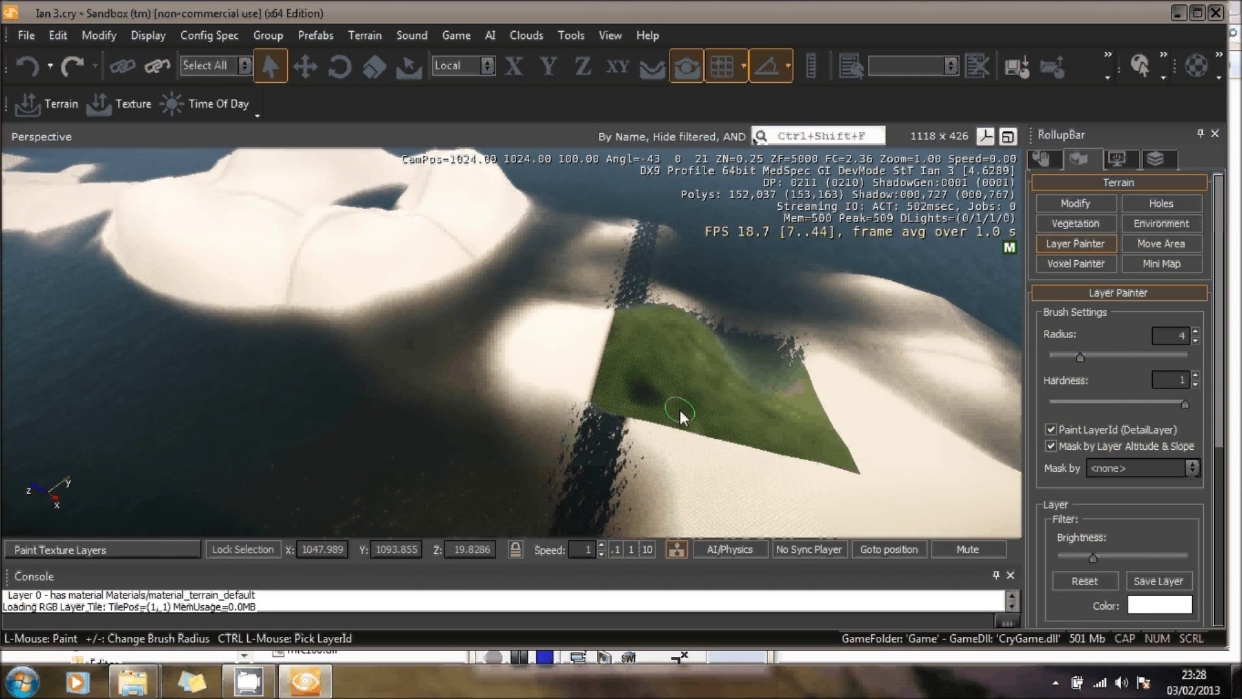
left_click(596, 347)
left_click(557, 439)
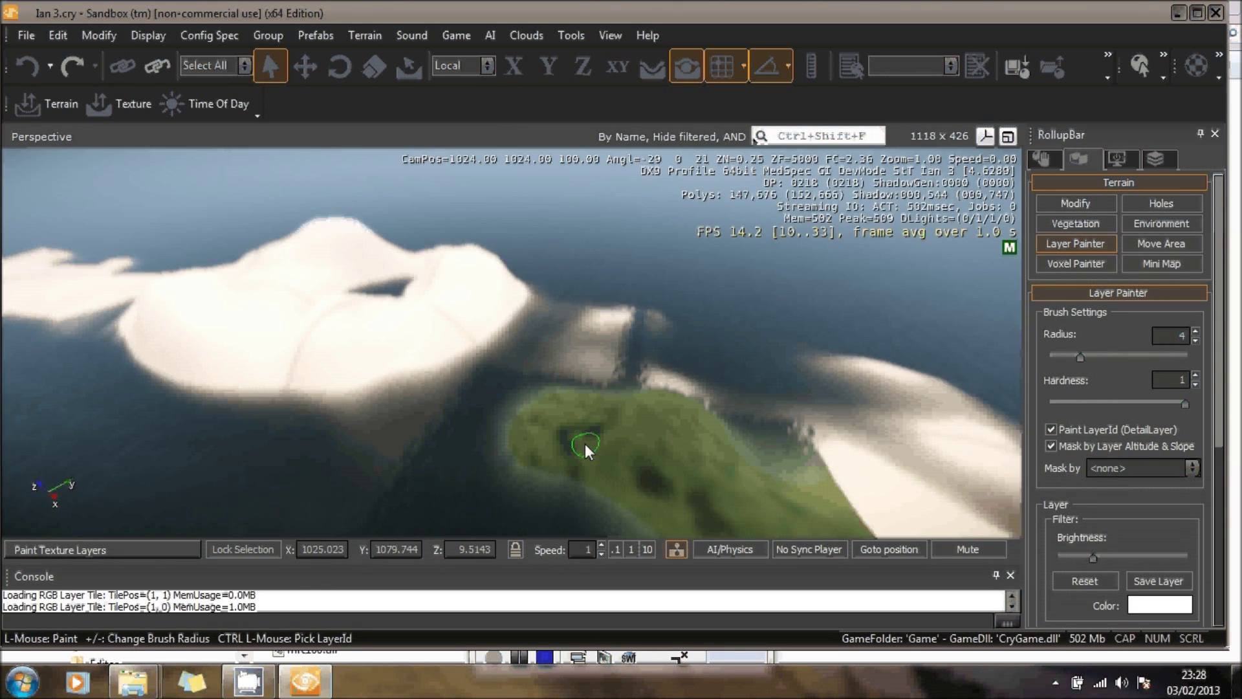
Widen the Layer Painter radius to 245.47 and paint grass across the whole island
mouse_move(585, 444)
right_mouse_down()
mouse_move(573, 423)
mouse_move(577, 435)
right_mouse_up()
scroll(578, 436, "up", 5)
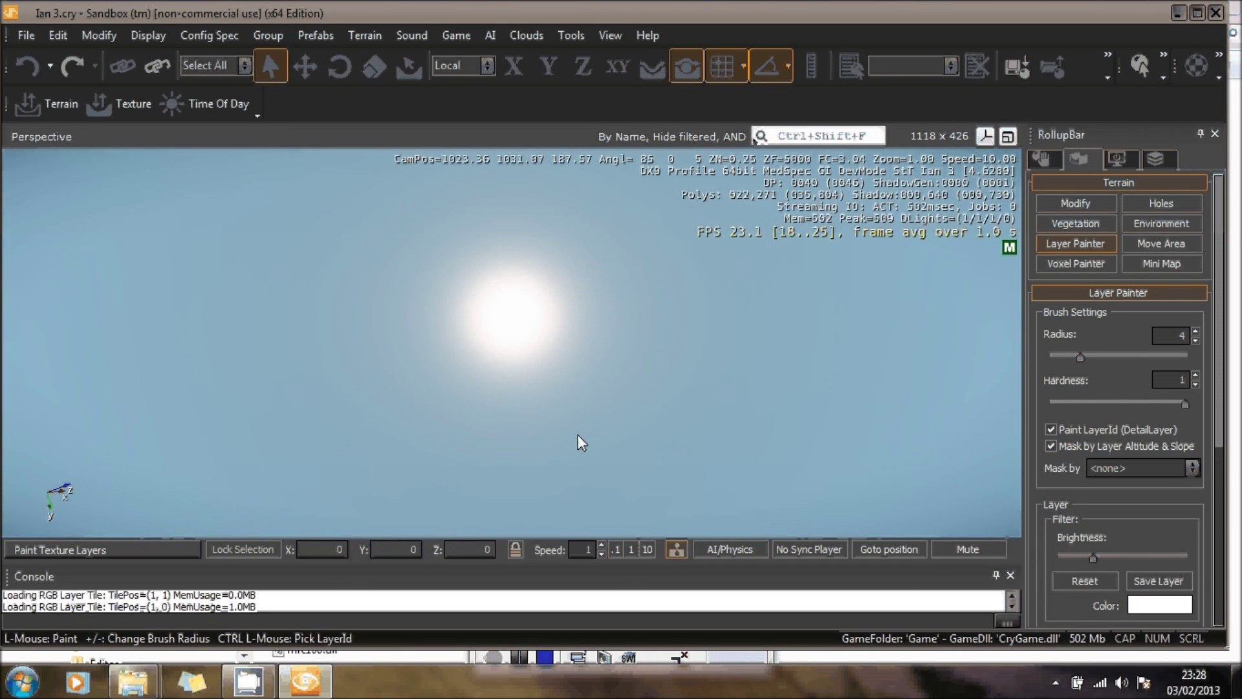
scroll(577, 443, "up", 3)
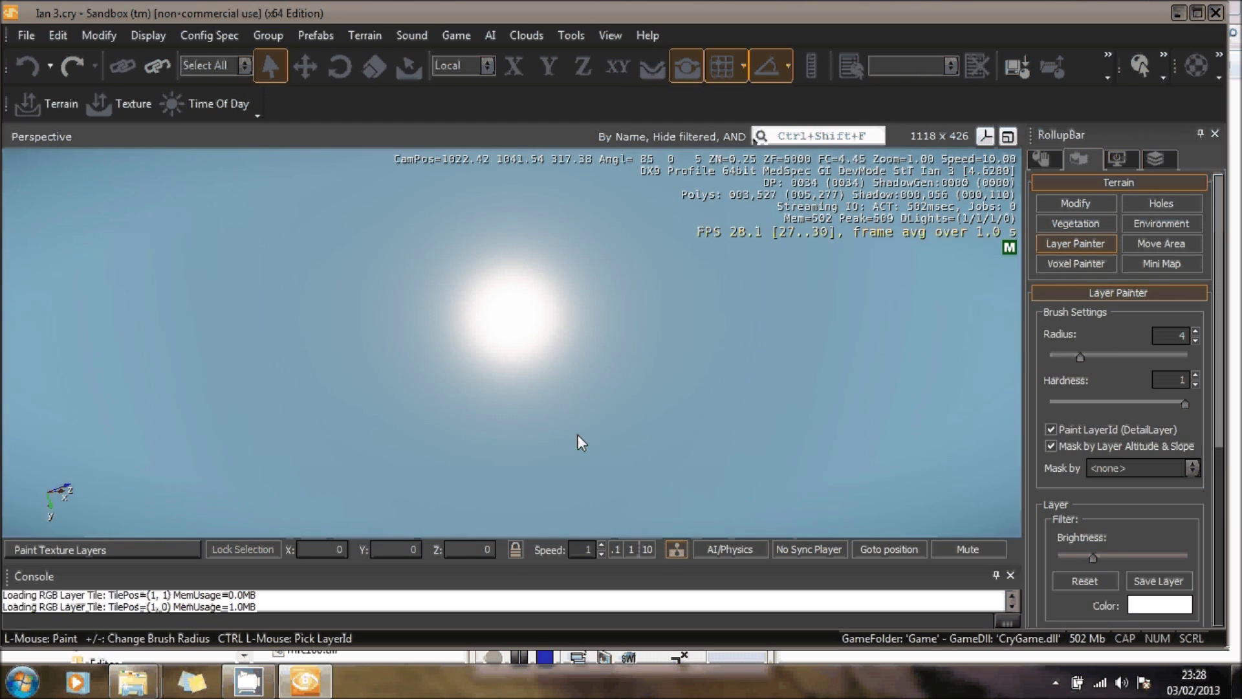
scroll(577, 442, "up", 3)
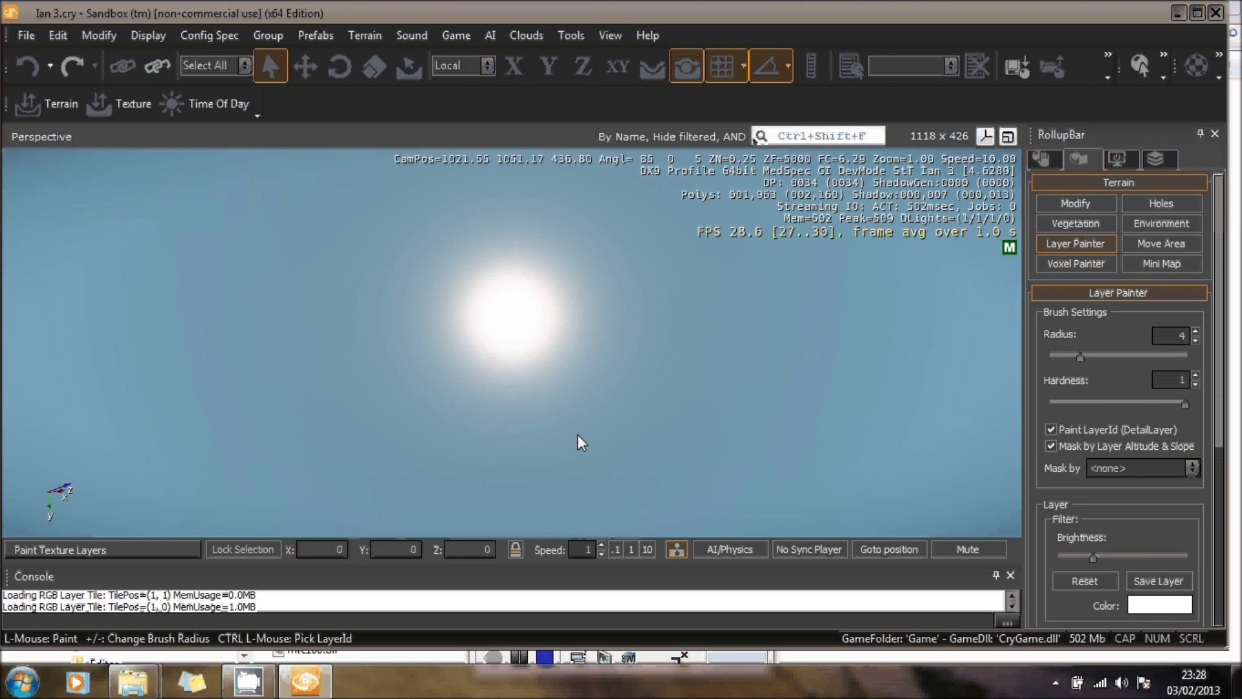
key("w")
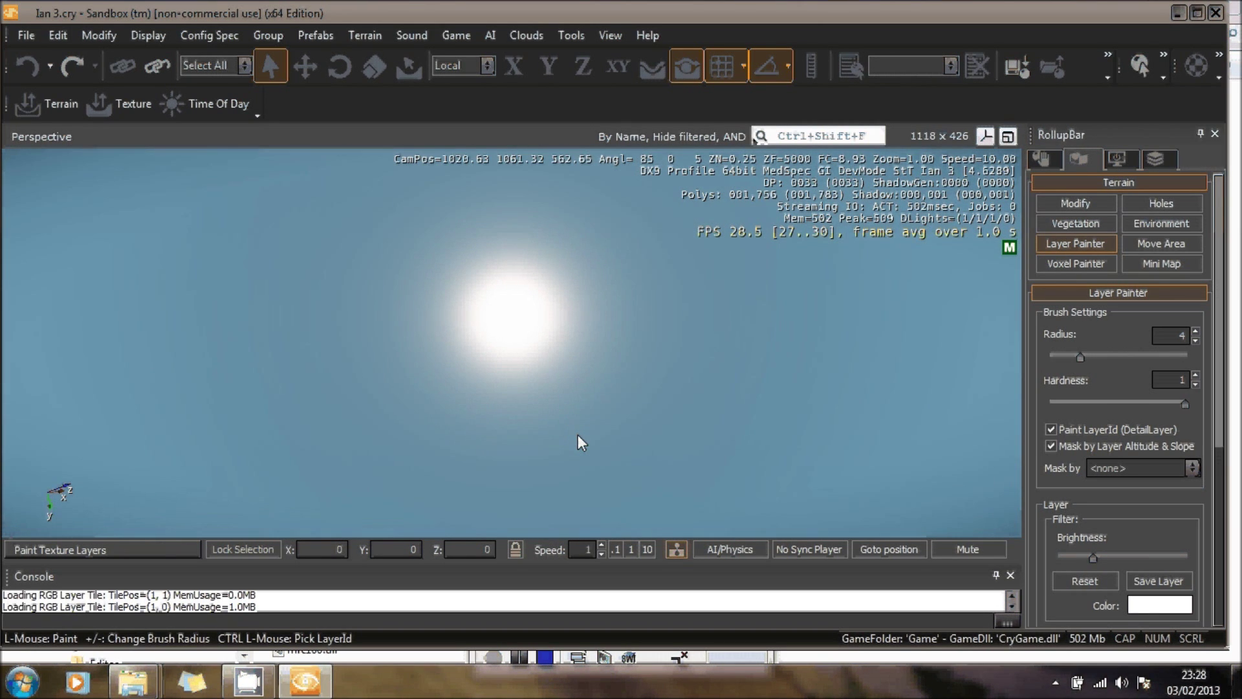
key("w")
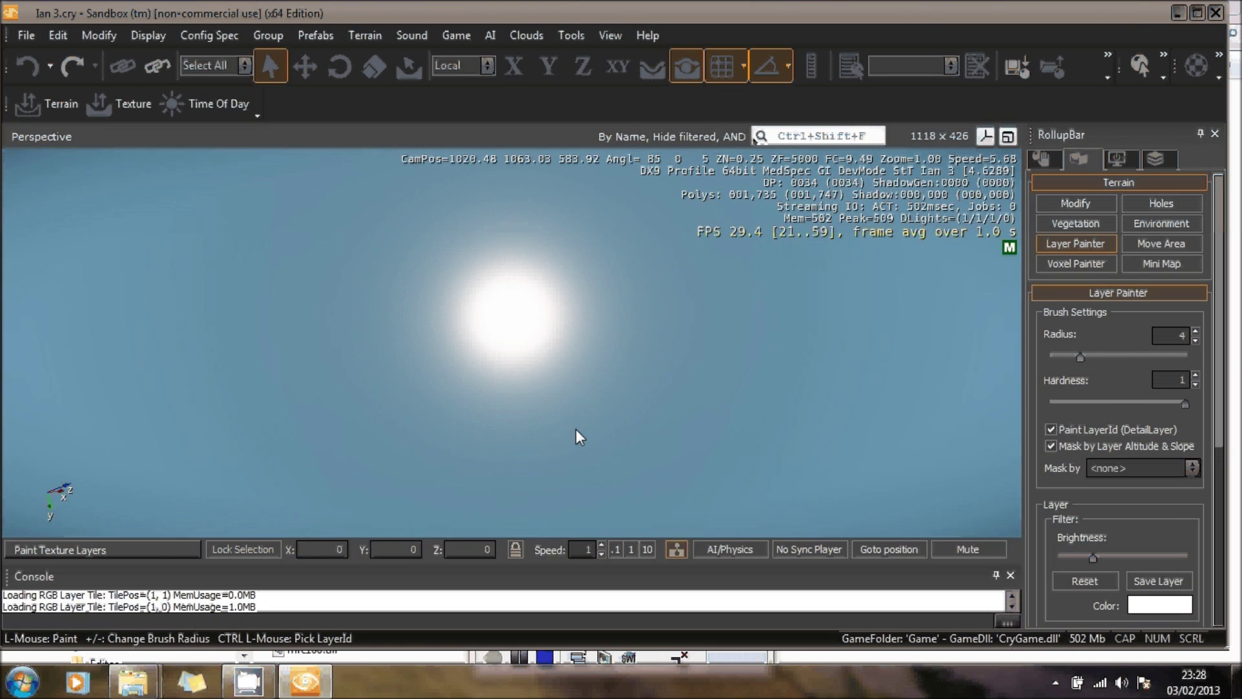
right_click_drag(576, 428, 652, 315)
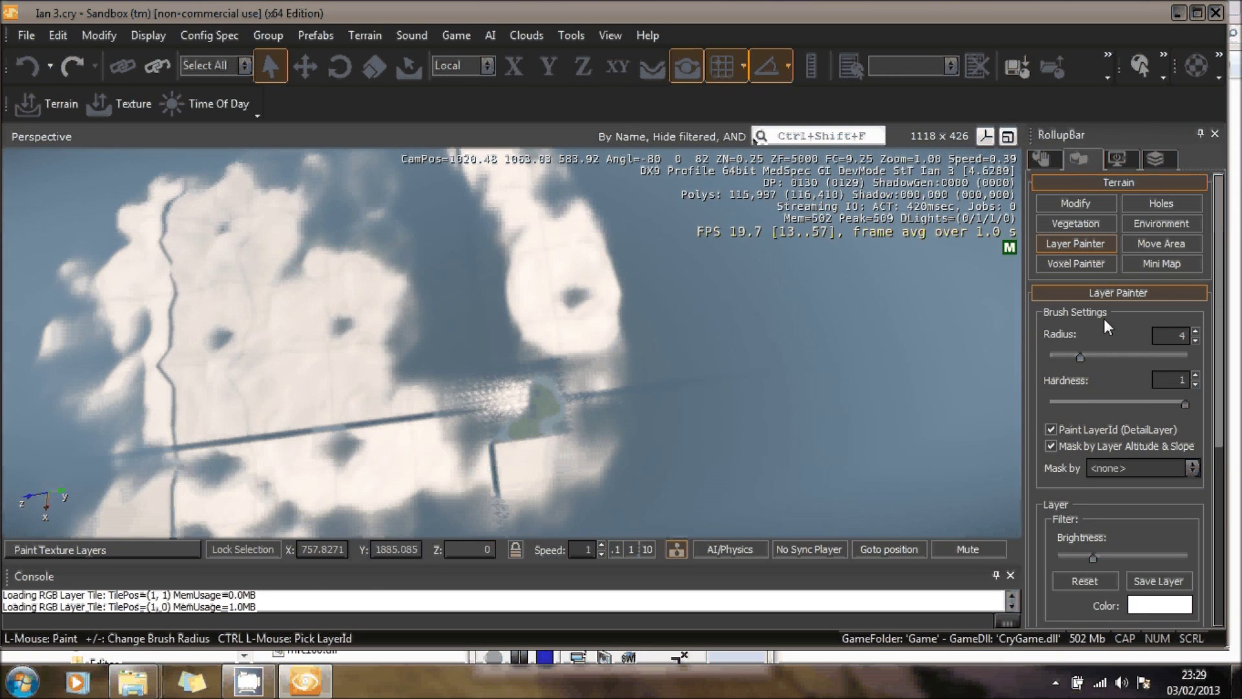
left_click_drag(1079, 356, 1159, 359)
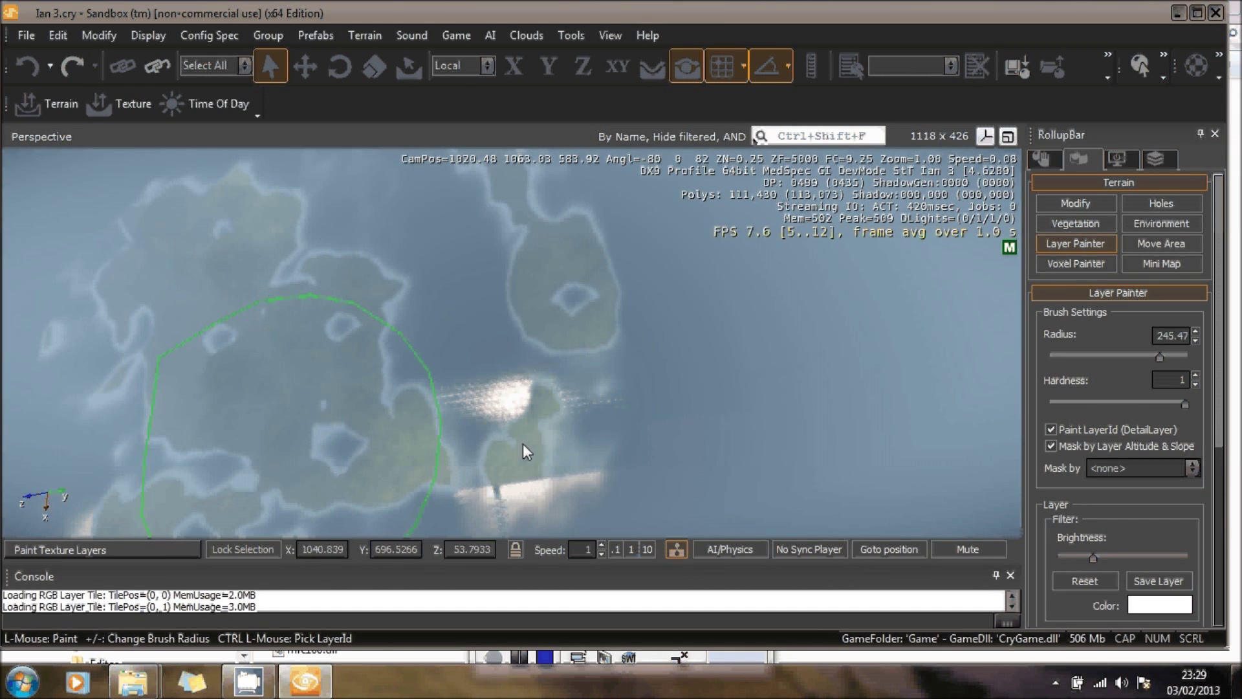
mouse_move(634, 410)
right_mouse_down()
mouse_move(596, 365)
mouse_move(390, 328)
right_mouse_up()
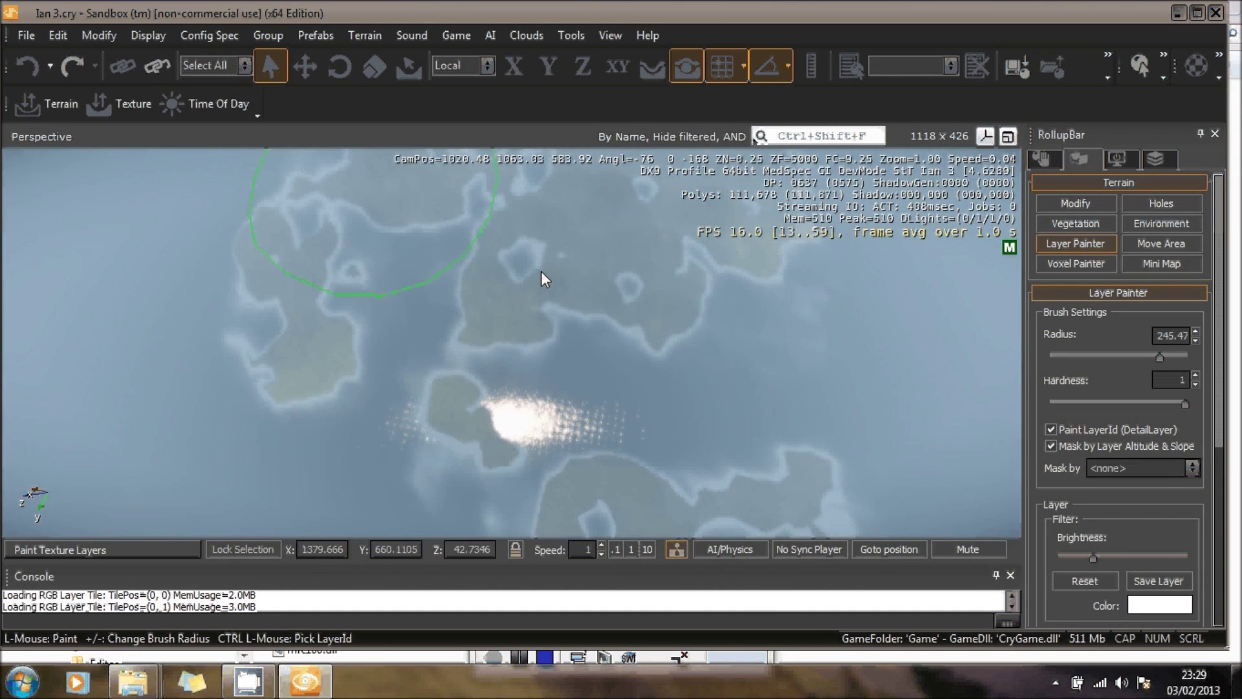
mouse_move(541, 271)
right_mouse_down()
mouse_move(561, 280)
mouse_move(553, 304)
right_mouse_up()
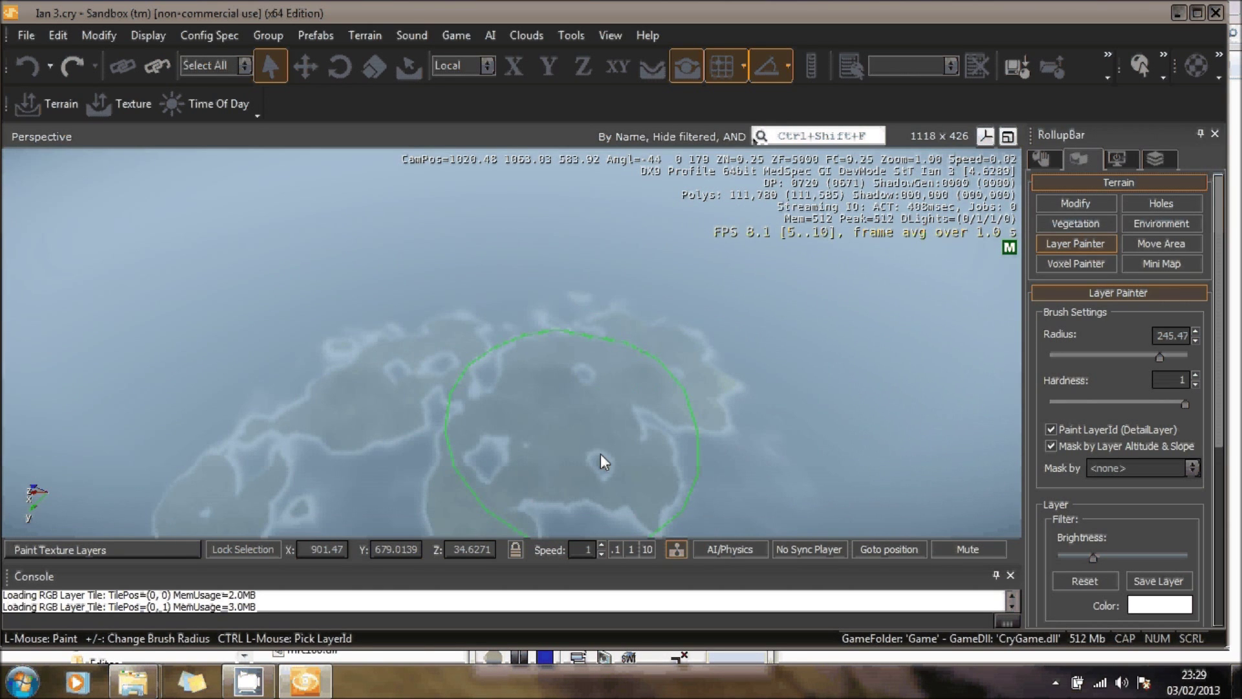
Fly the camera down to inspect the grass-covered slopes around the water inlets
scroll(598, 462, "up", 2)
scroll(580, 445, "up", 5)
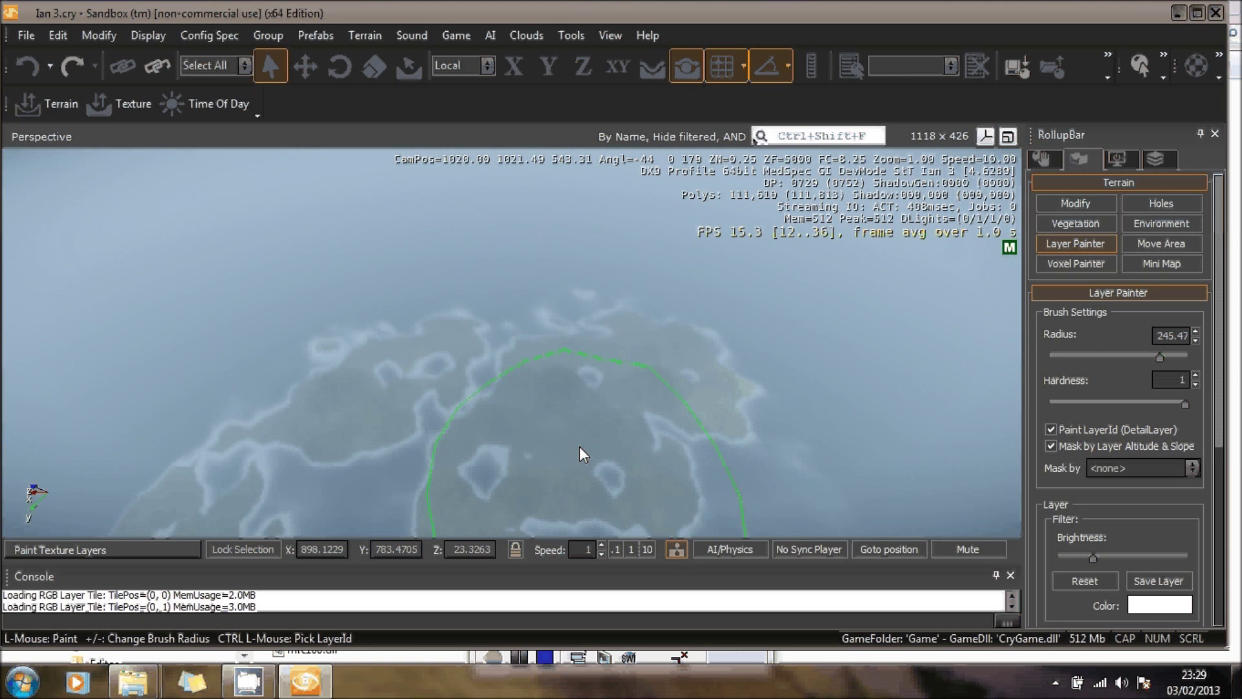
scroll(581, 439, "up", 5)
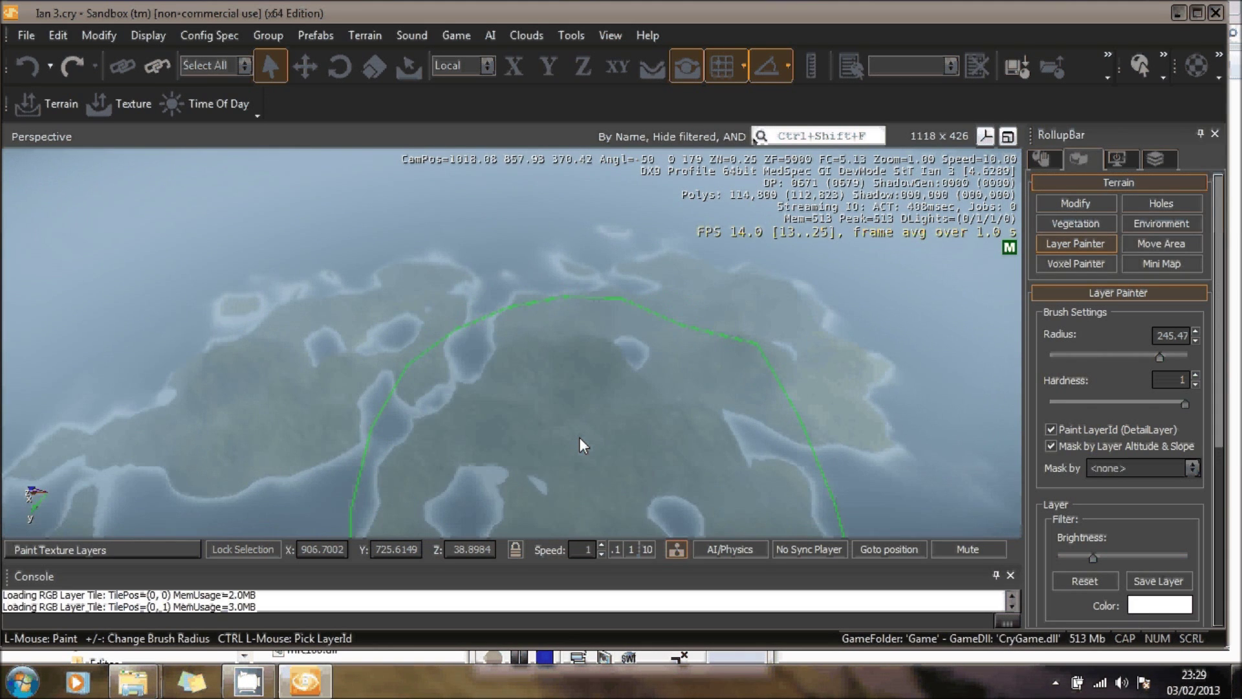
scroll(580, 438, "up", 3)
scroll(580, 438, "up", 5)
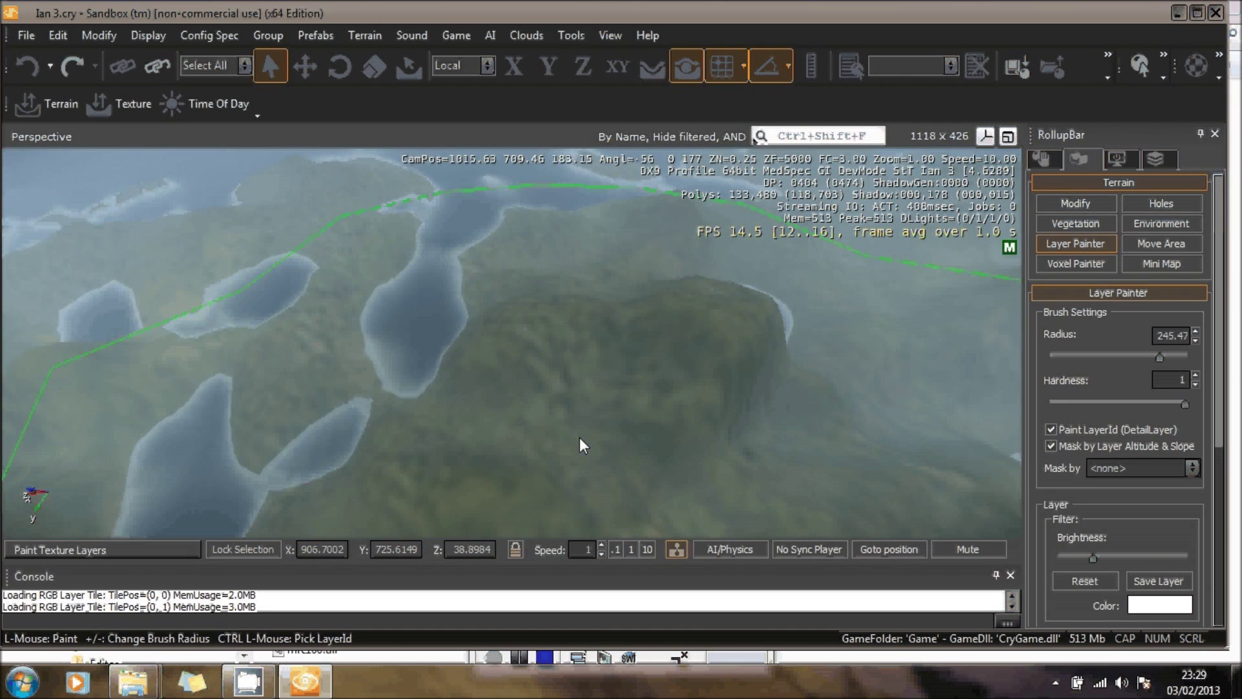
scroll(580, 438, "up", 2)
scroll(581, 421, "up", 1)
scroll(582, 414, "up", 2)
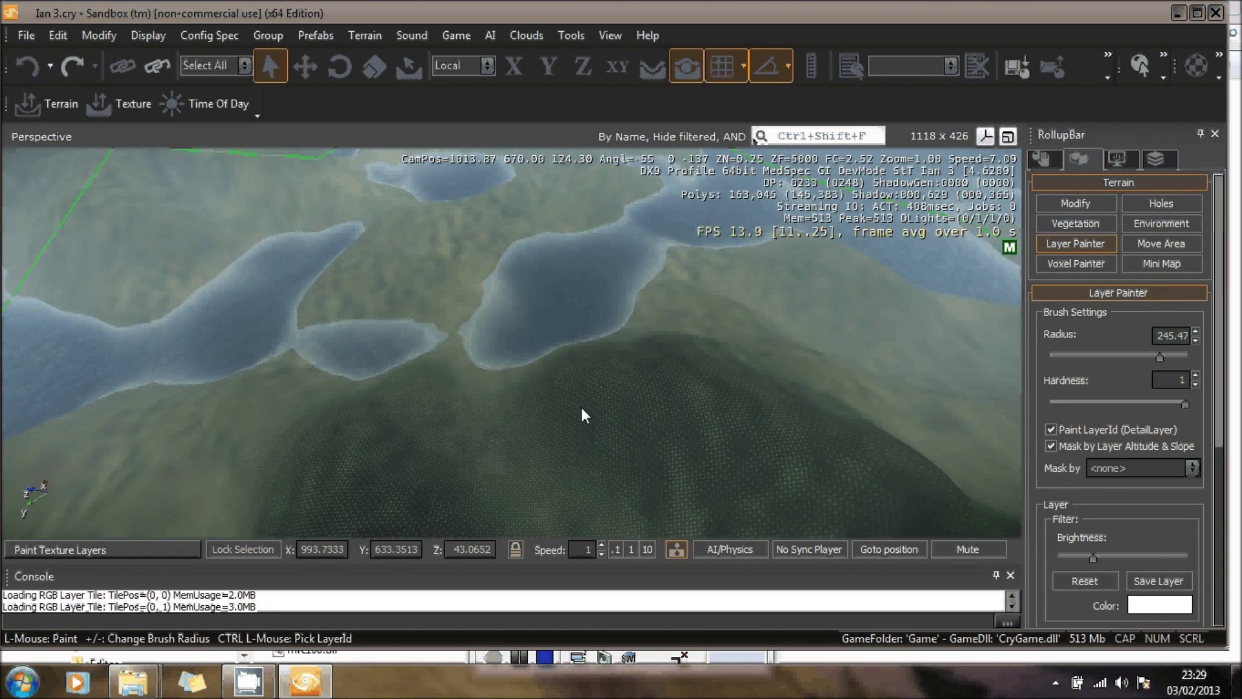
scroll(582, 414, "up", 2)
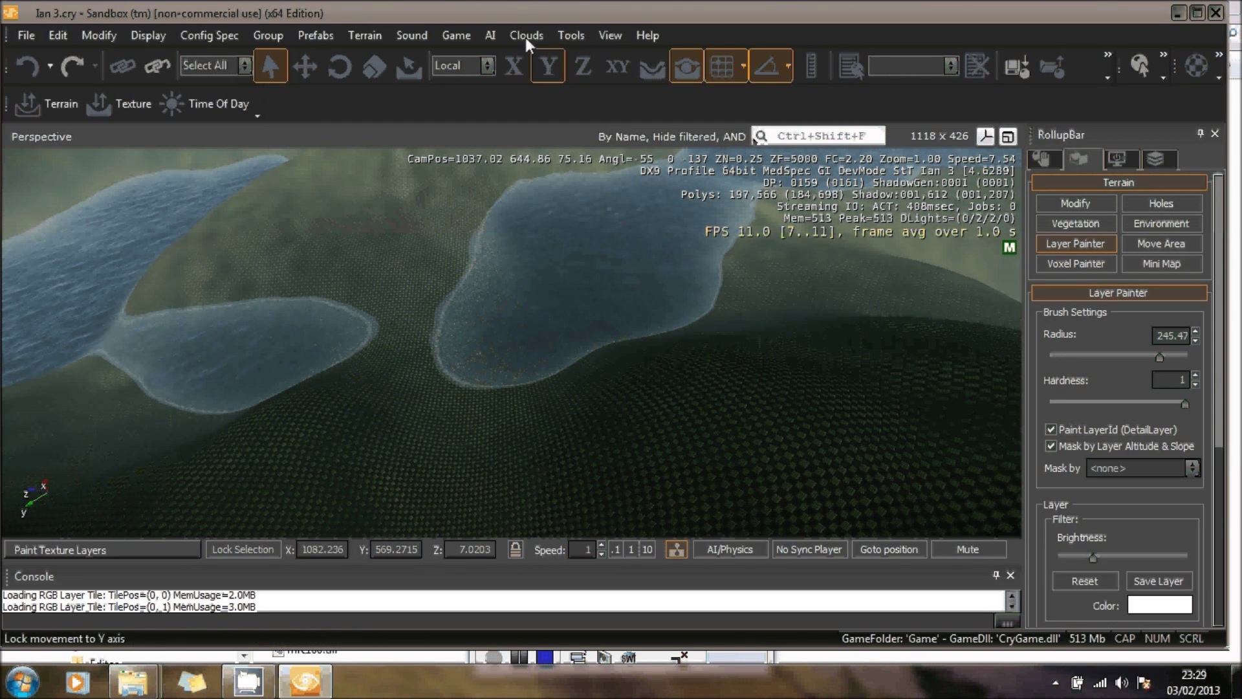
left_click(461, 36)
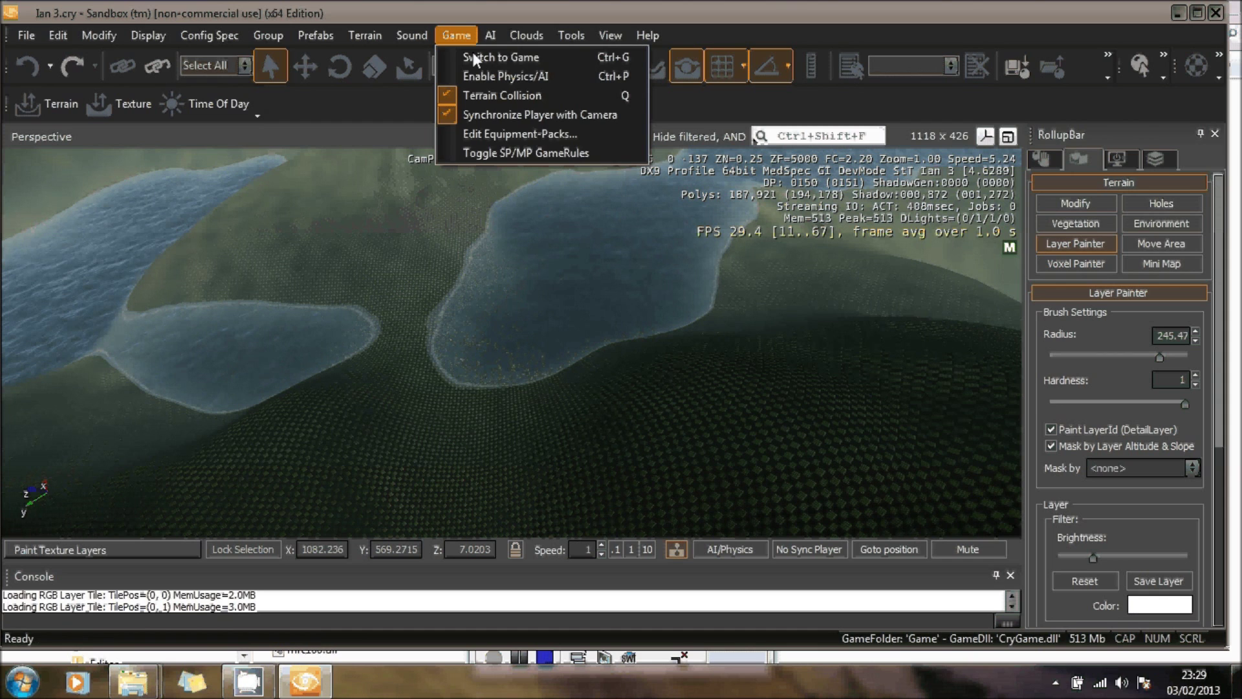
Play the grass-covered island in game mode, then return to the editor
left_click(475, 57)
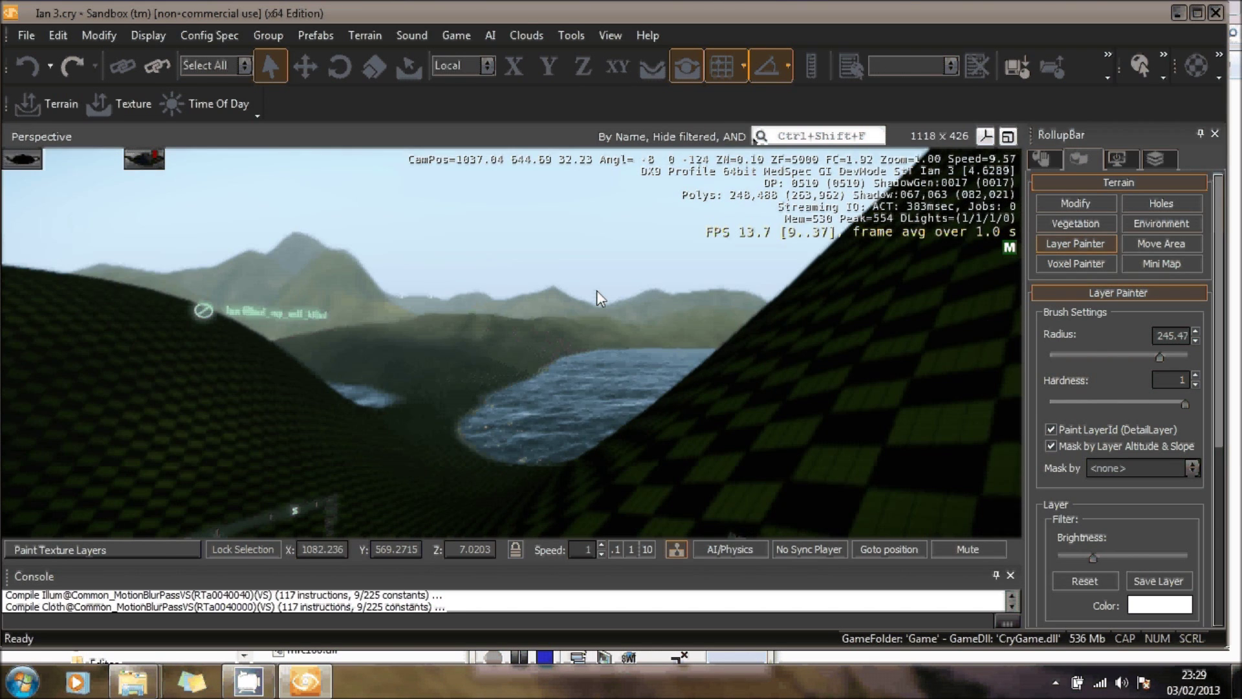
key("Escape")
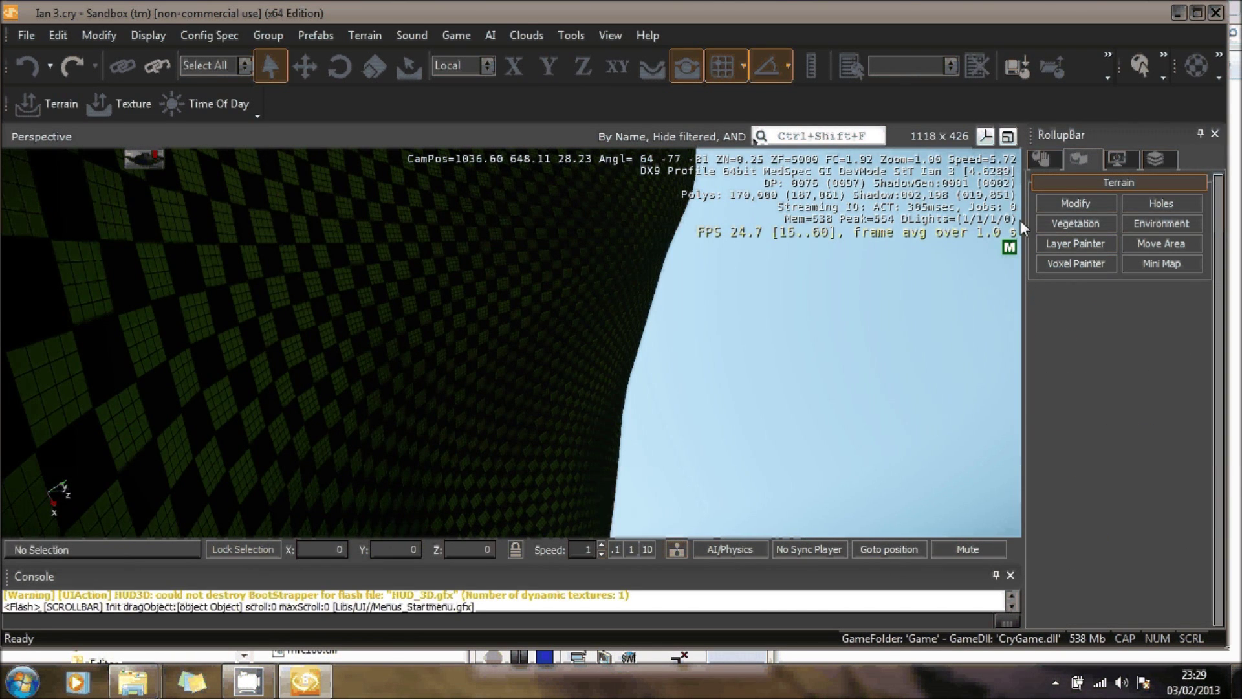
left_click(1148, 223)
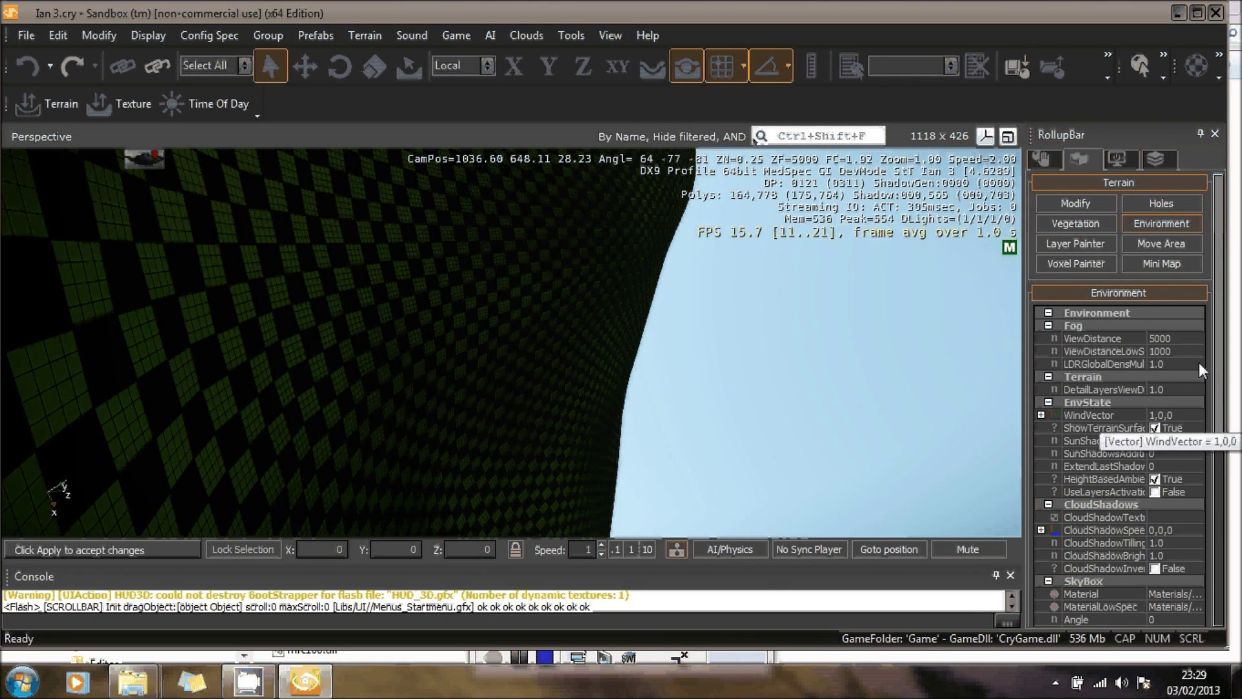
Place a Snow entity from the Environment entity category onto the island terrain
left_click_drag(1224, 393, 1214, 304)
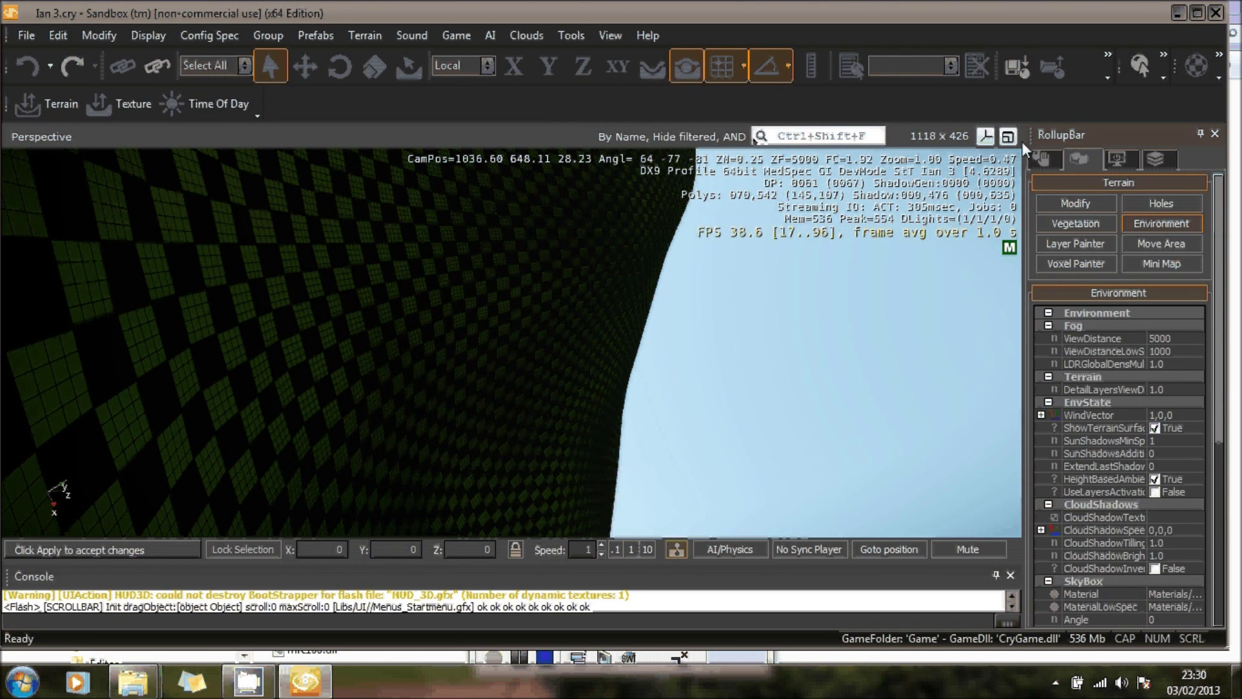
left_click(1041, 161)
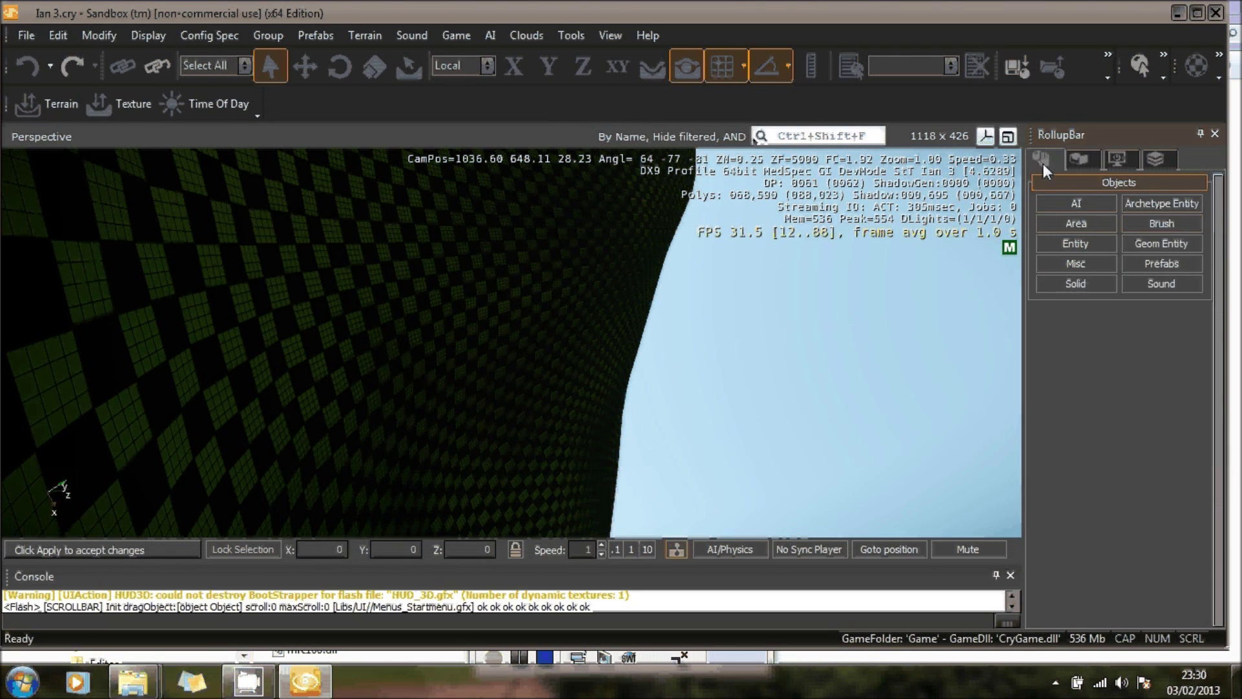
left_click(1075, 244)
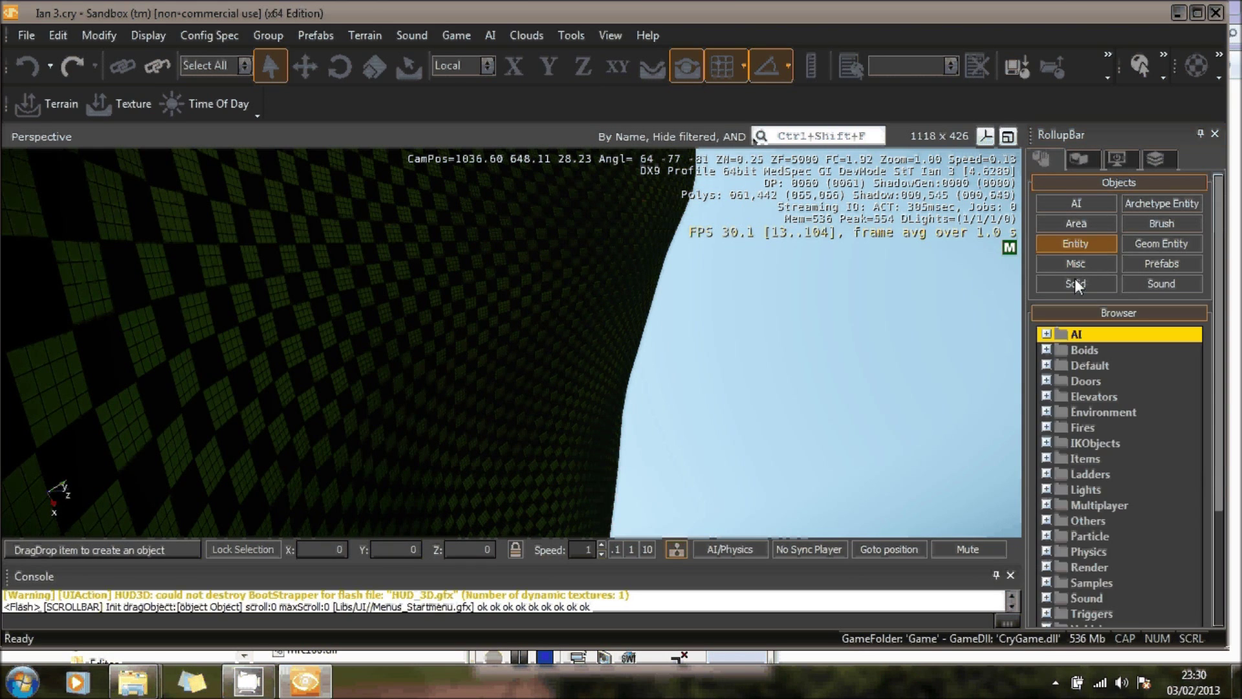
left_click_drag(1215, 435, 1225, 531)
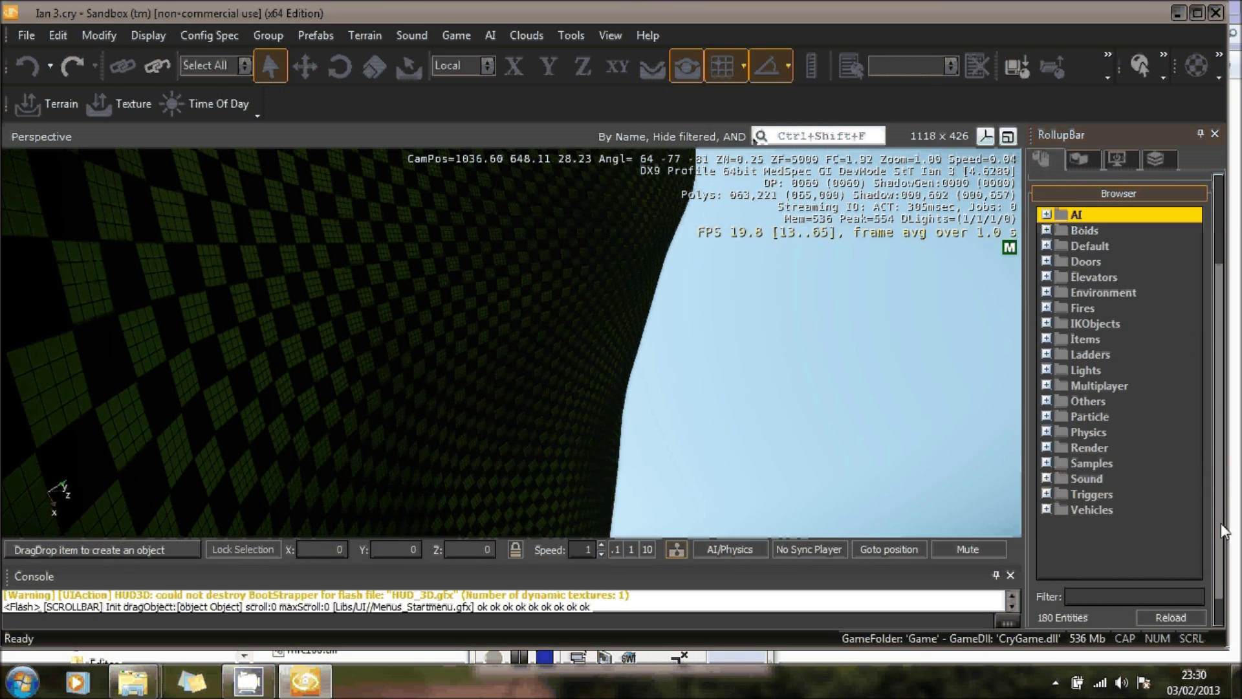
scroll(1221, 523, "up", 1)
left_click(1049, 296)
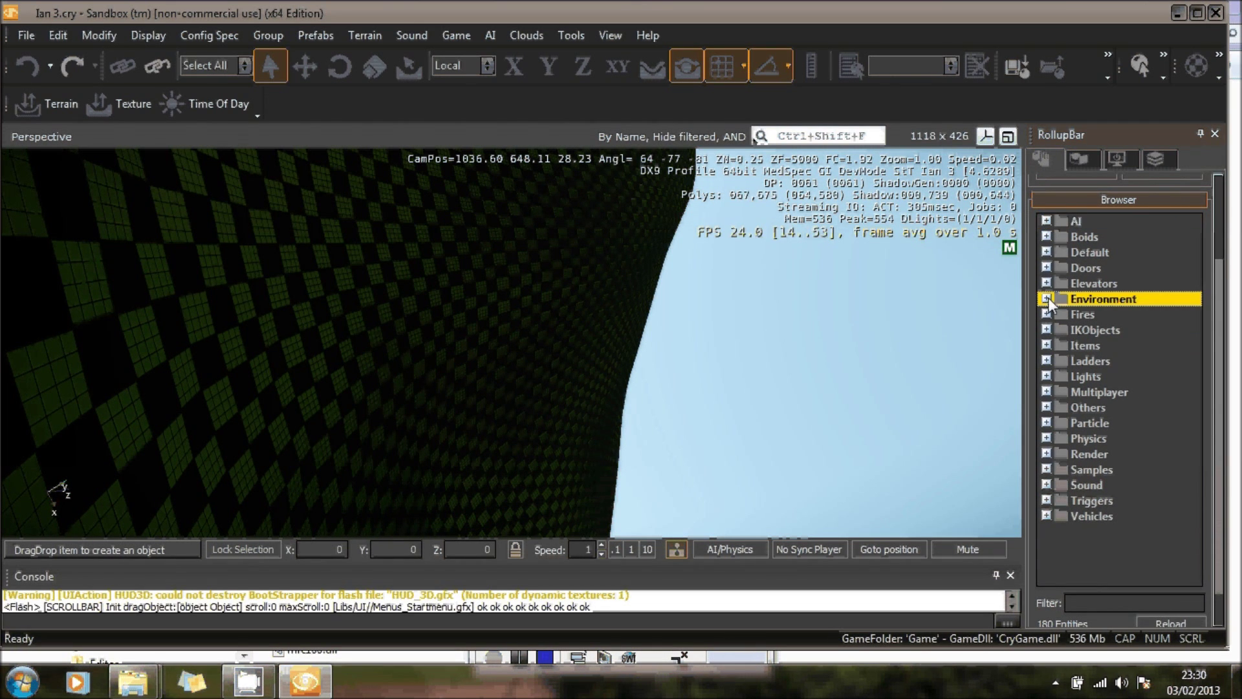
left_click(1046, 298)
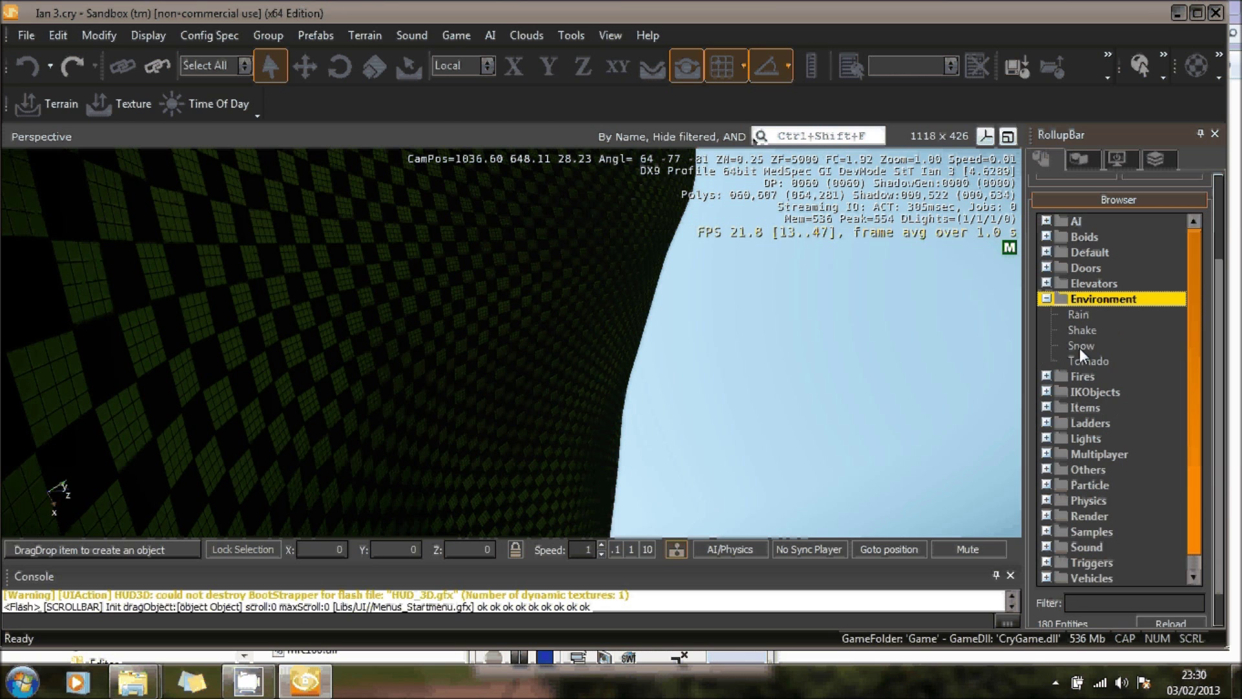
left_click(1077, 346)
scroll(1076, 345, "up", 3)
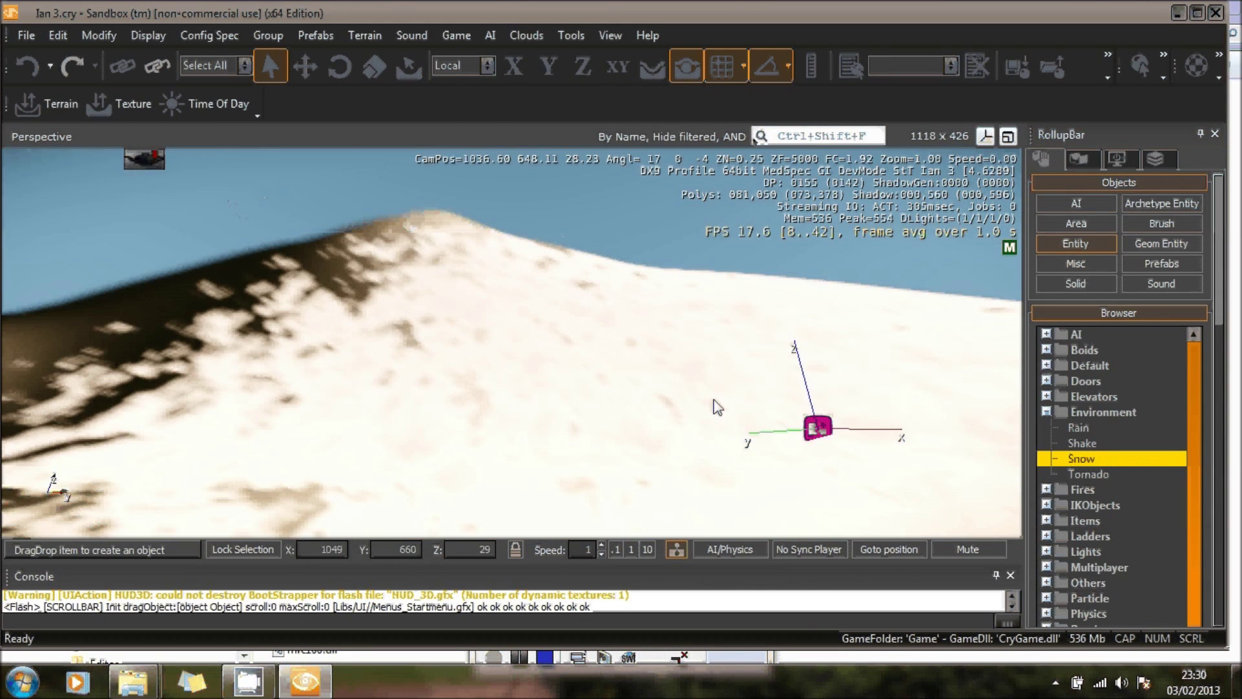
left_click(731, 404)
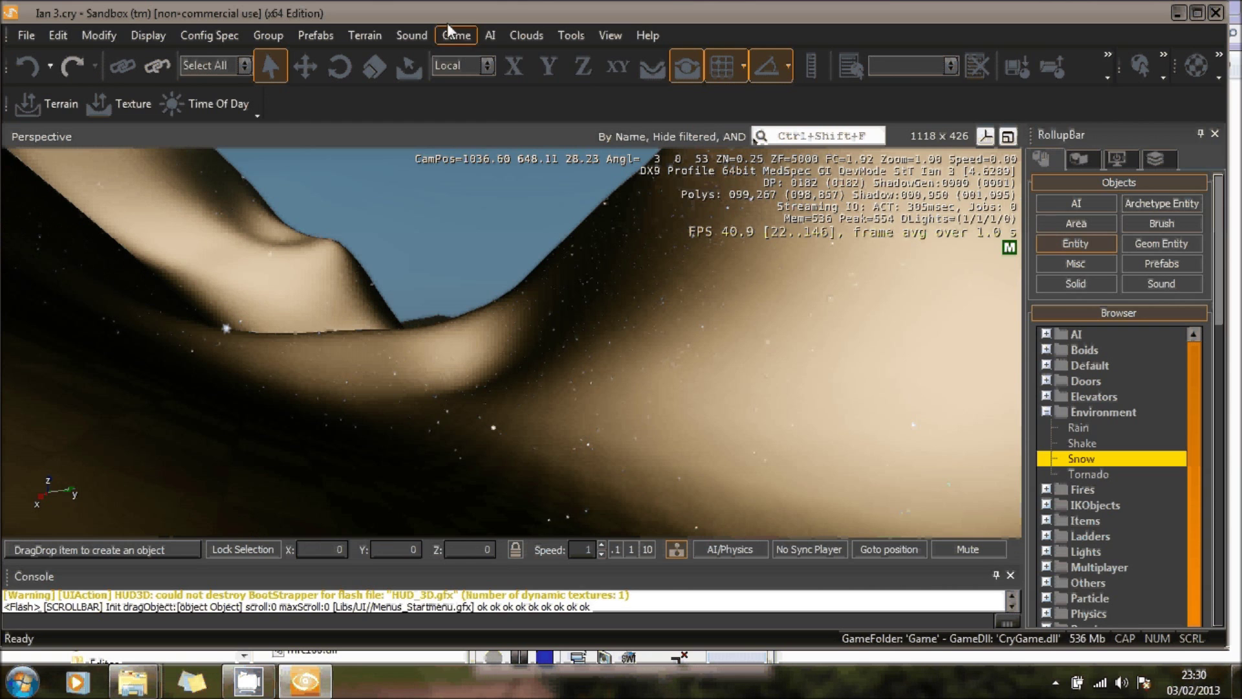
Test the snowfall in game mode, firing a shot before returning to the editor
left_click(456, 35)
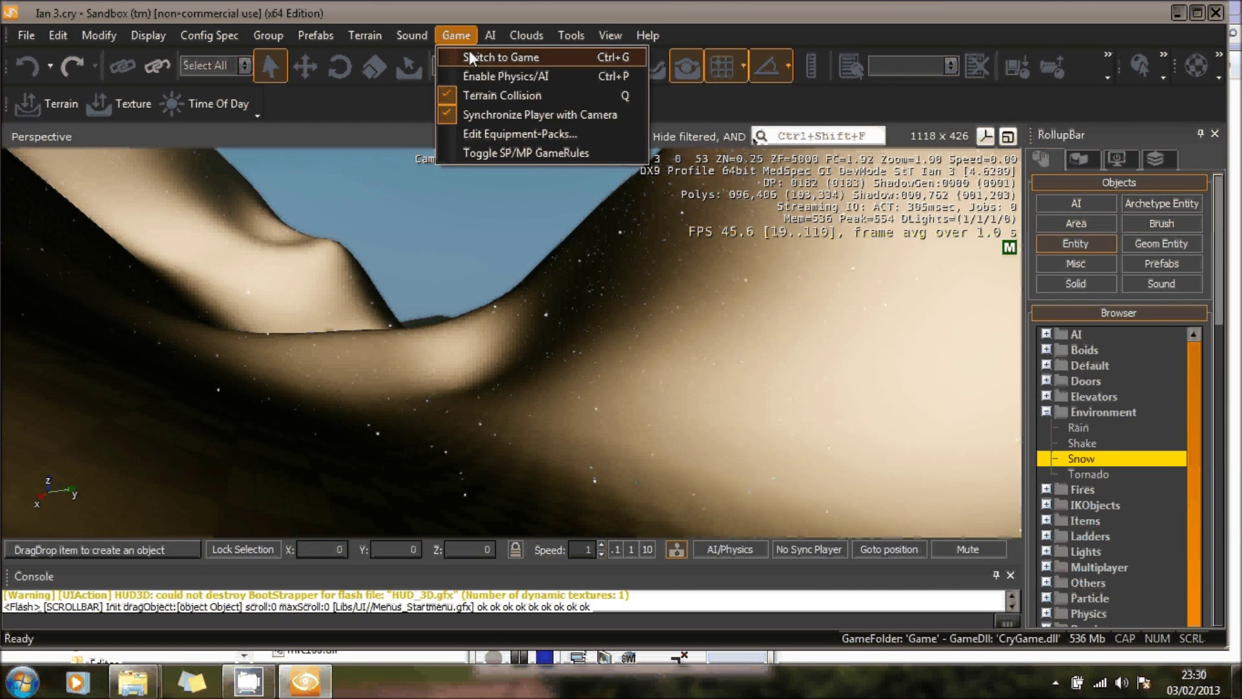
left_click(470, 57)
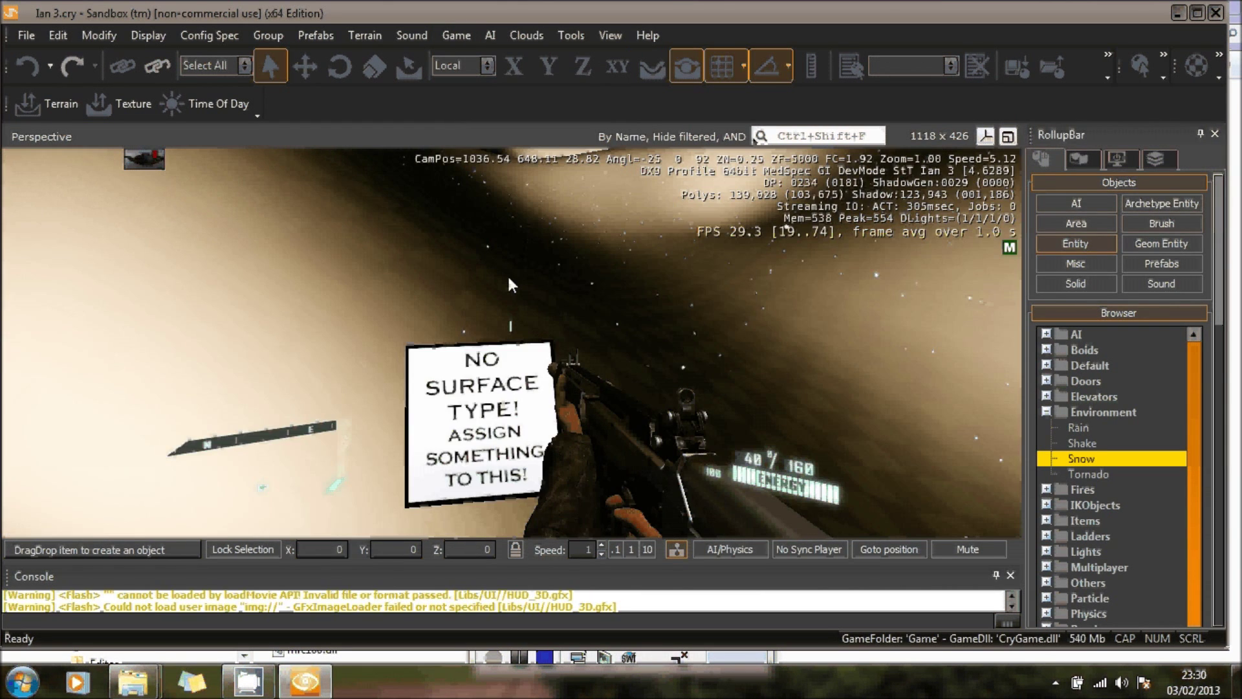
left_click(541, 325)
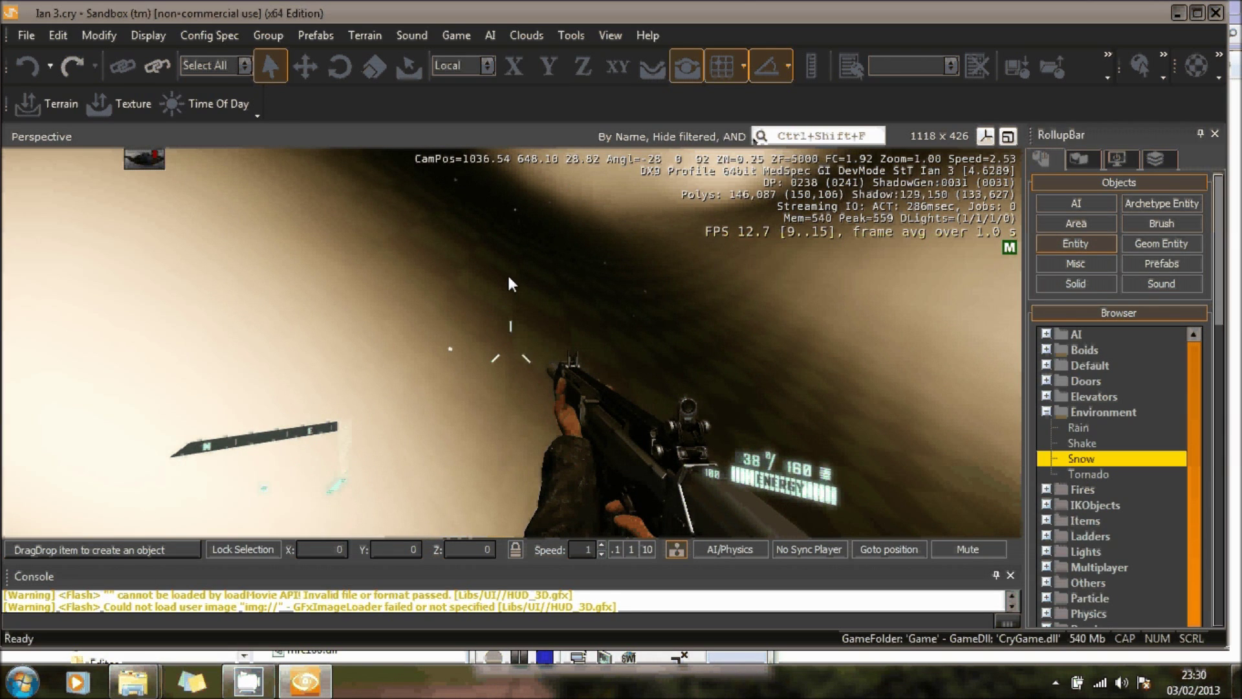
key("Escape")
Open the Material chooser for the Default terrain texture layer
left_click(143, 111)
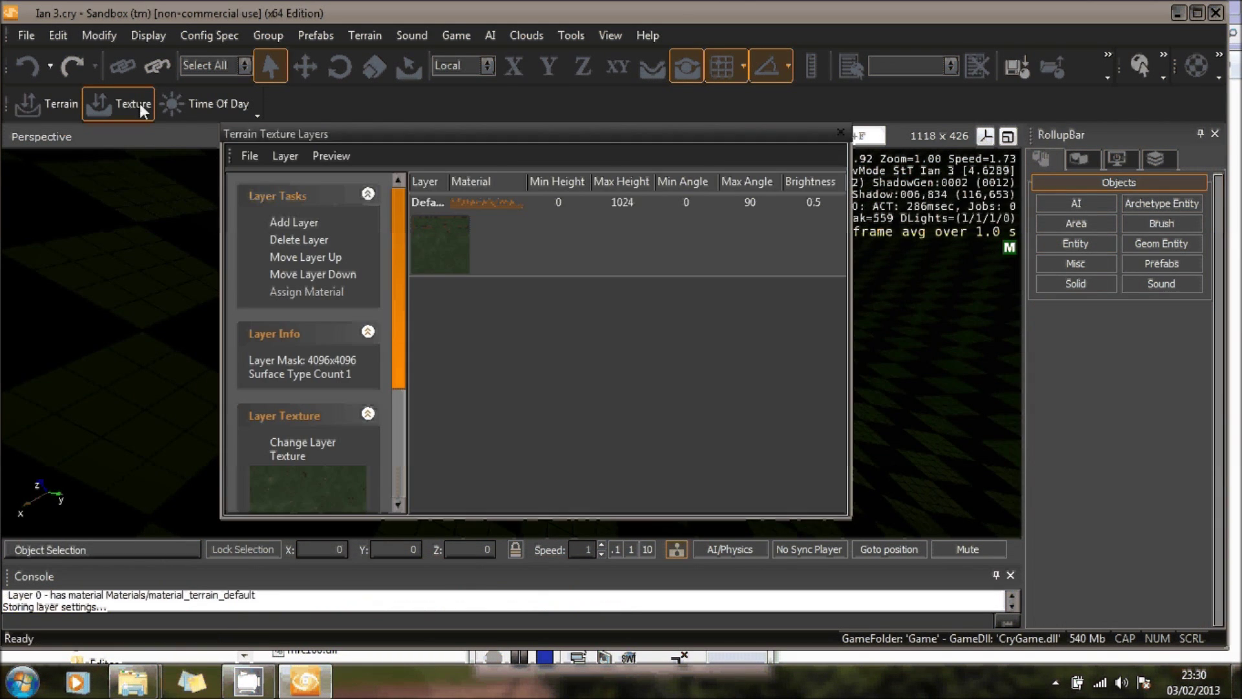
left_click(440, 231)
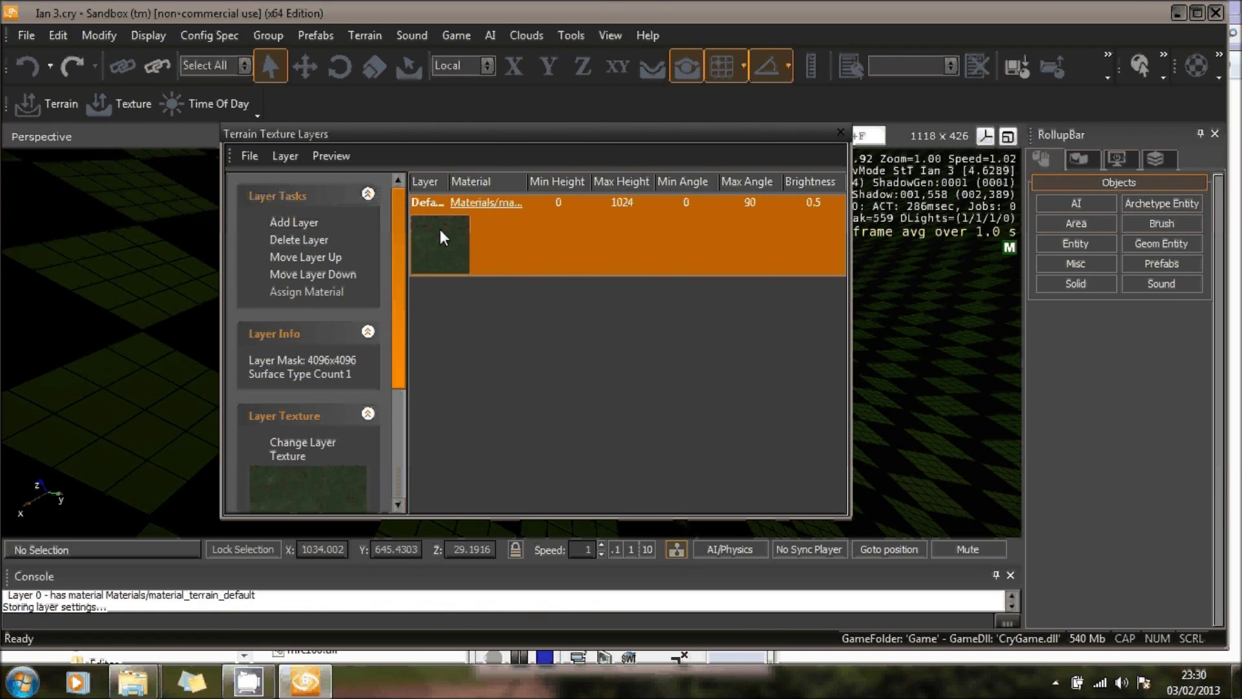
left_click(474, 203)
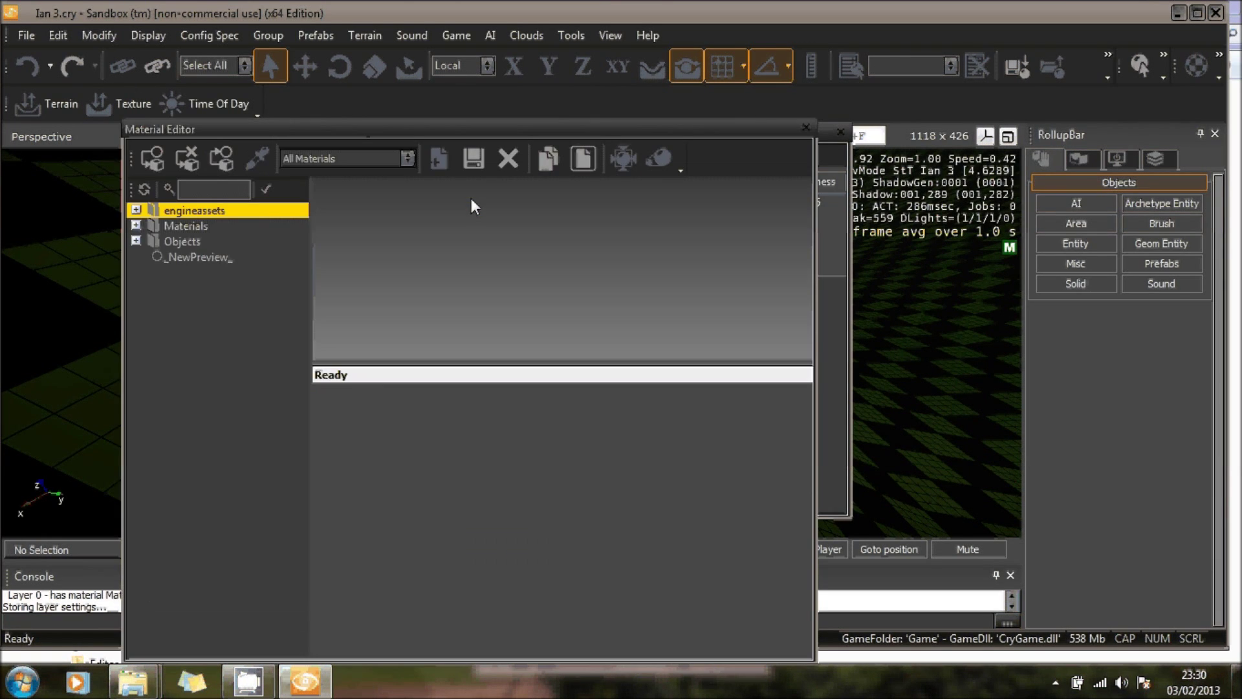
Pick the rock_cliff_02_3d material from Materials > terrain in the Material Editor, then close it
left_click(136, 225)
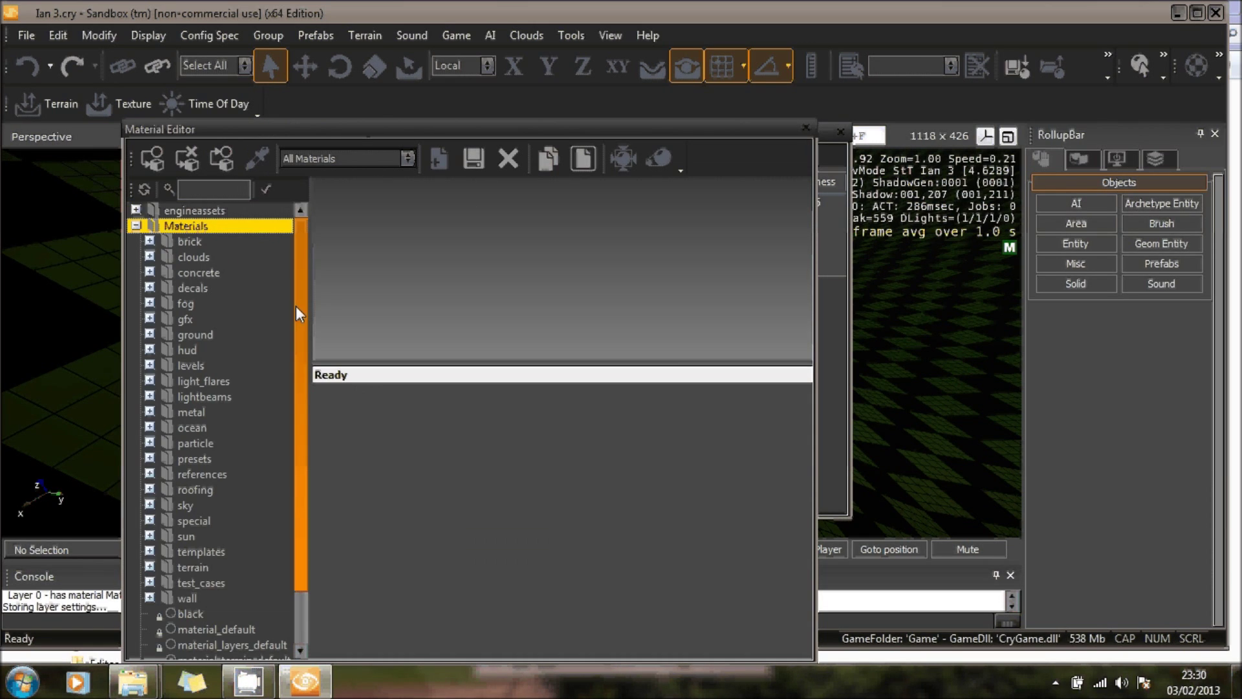
left_click_drag(296, 305, 291, 400)
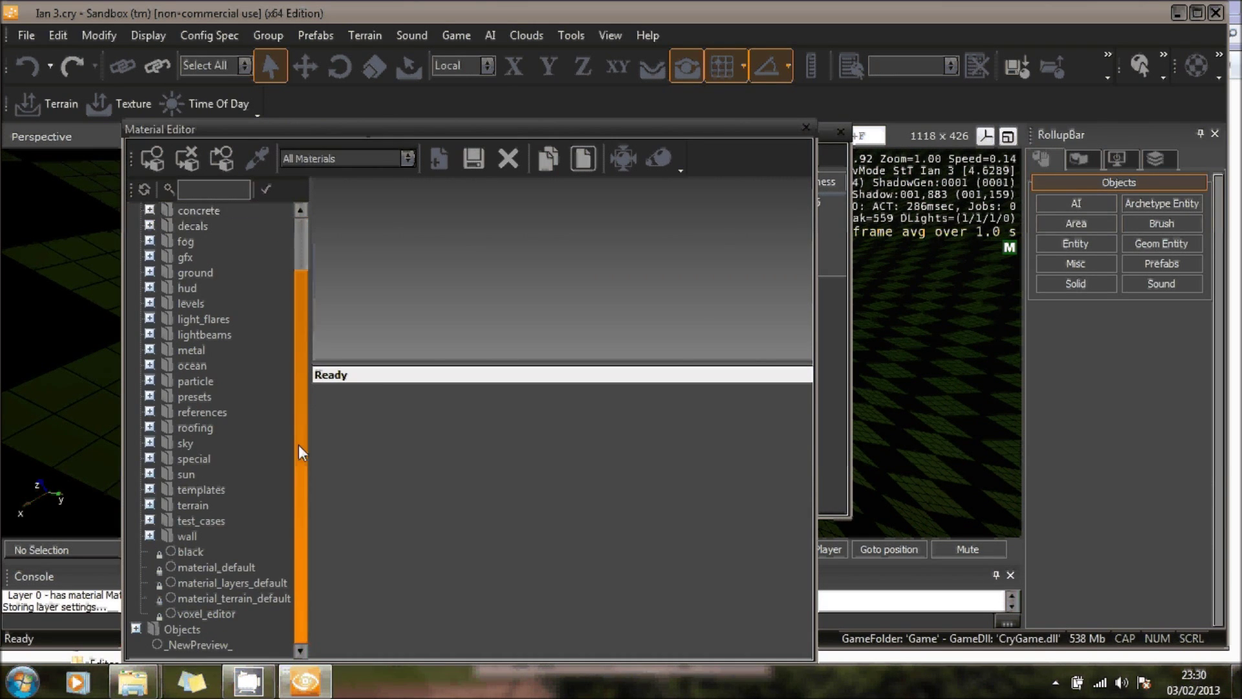
double_click(162, 504)
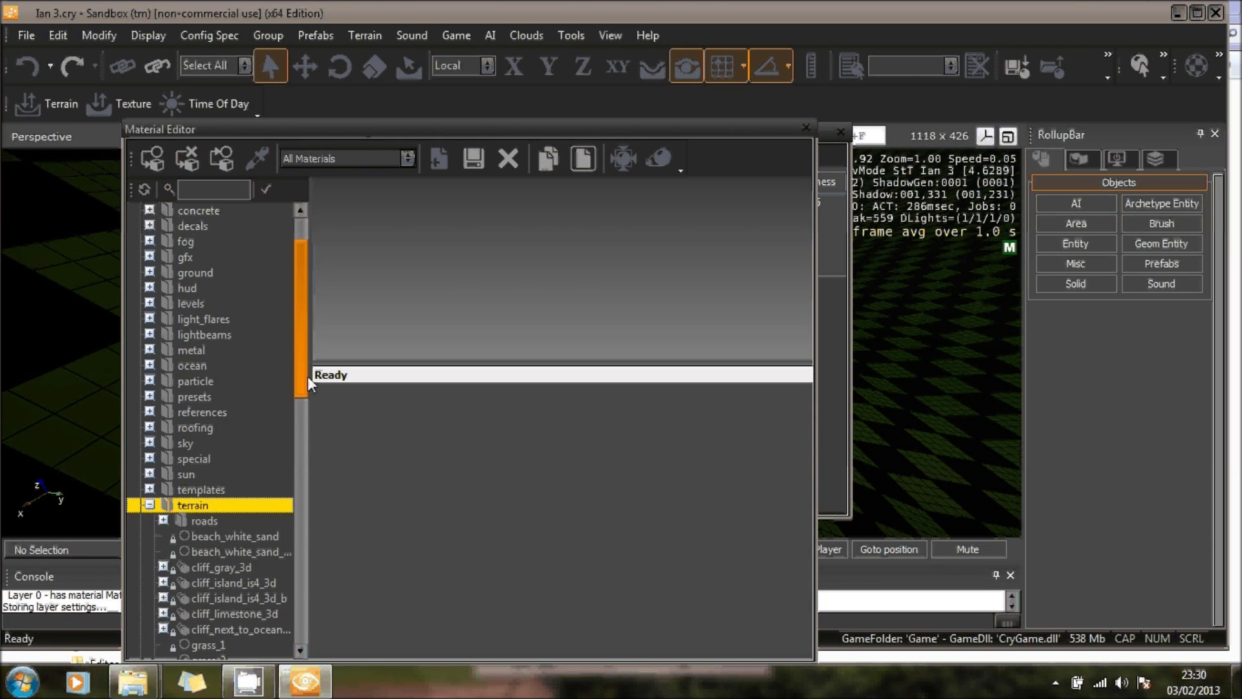
left_click_drag(300, 375, 278, 580)
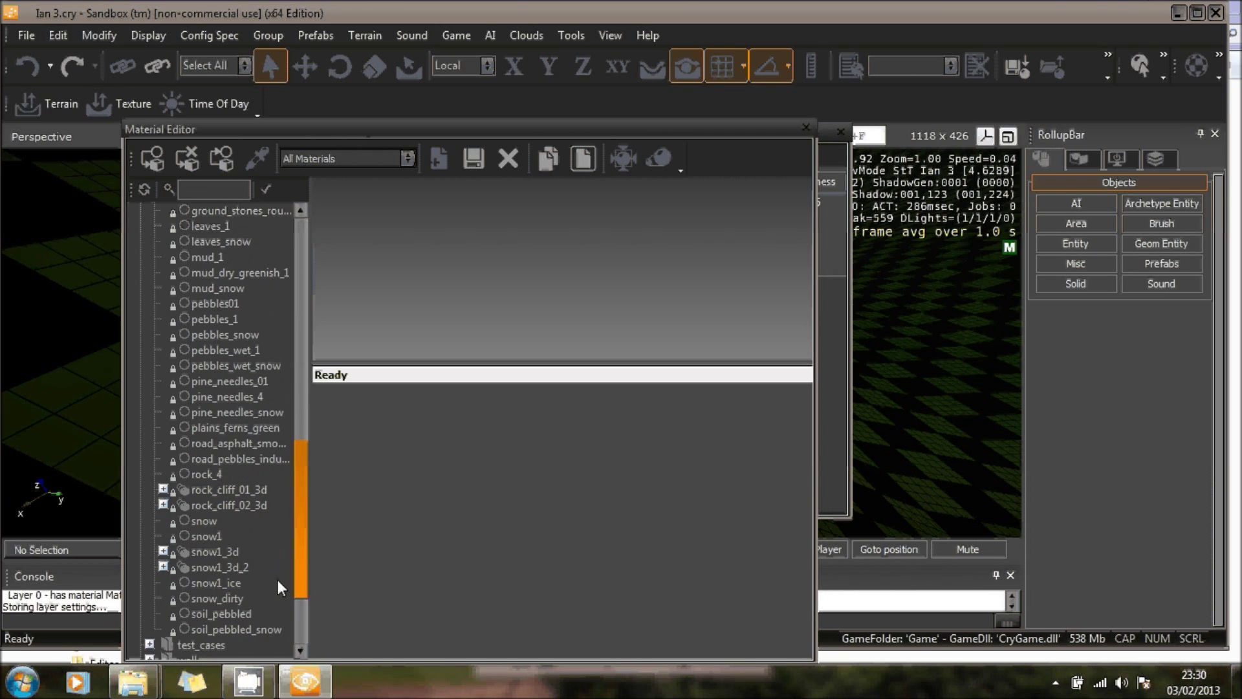
double_click(165, 505)
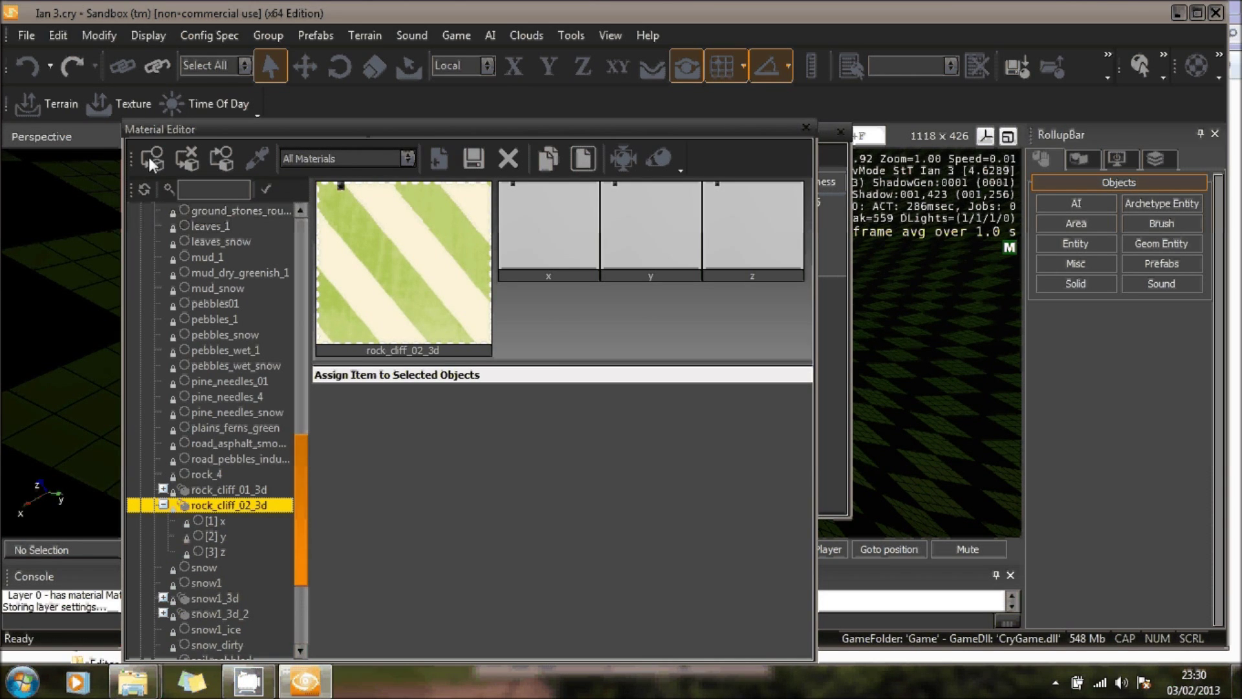
left_click(807, 128)
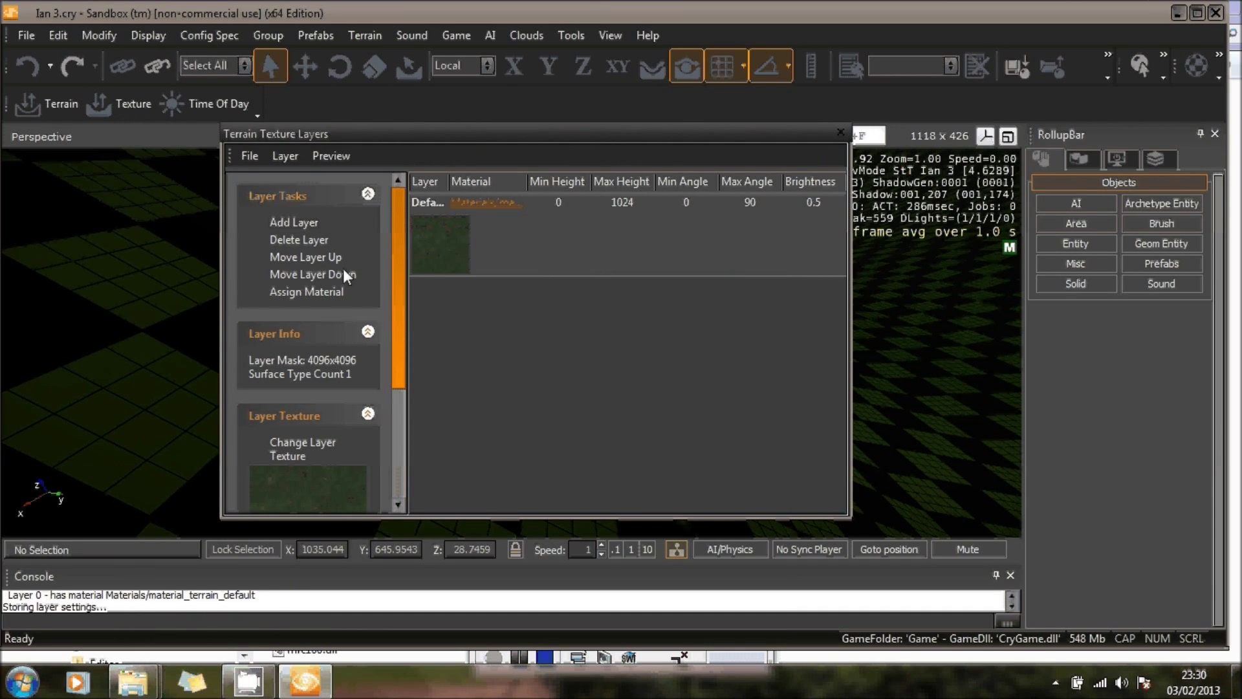
Assign rock_cliff_02_3d to the Default terrain layer and look over the rocky slopes
left_click(323, 292)
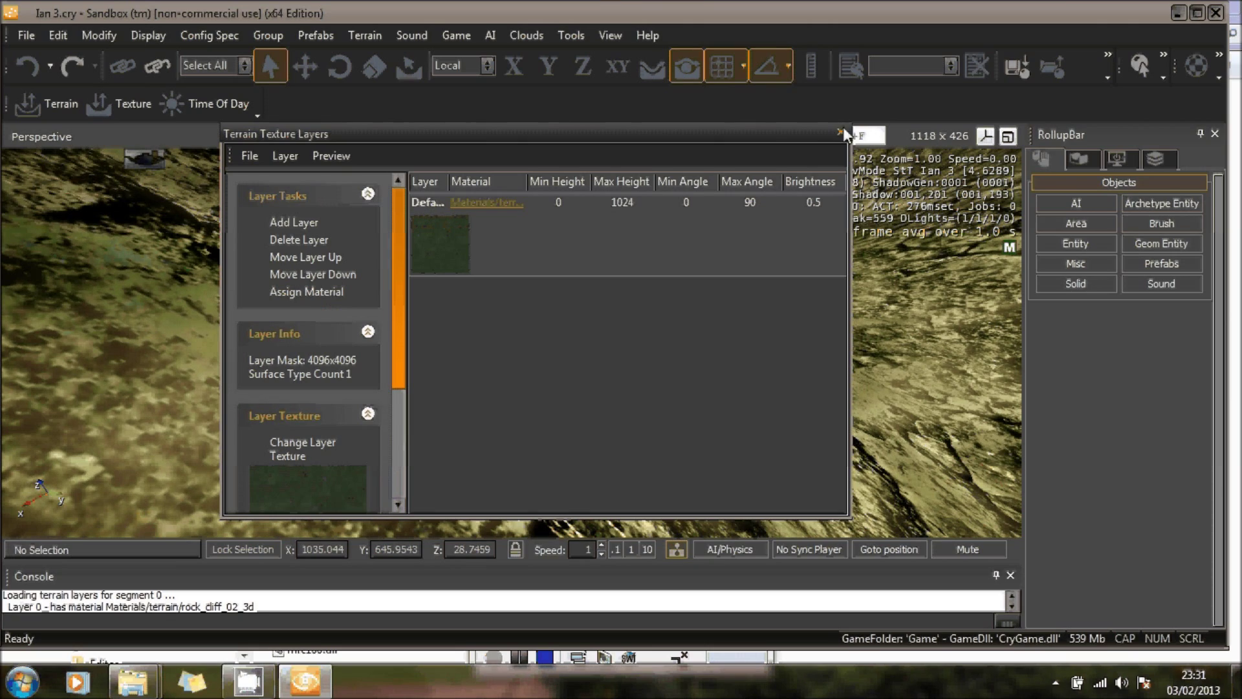
left_click(841, 131)
right_click_drag(593, 343, 666, 343)
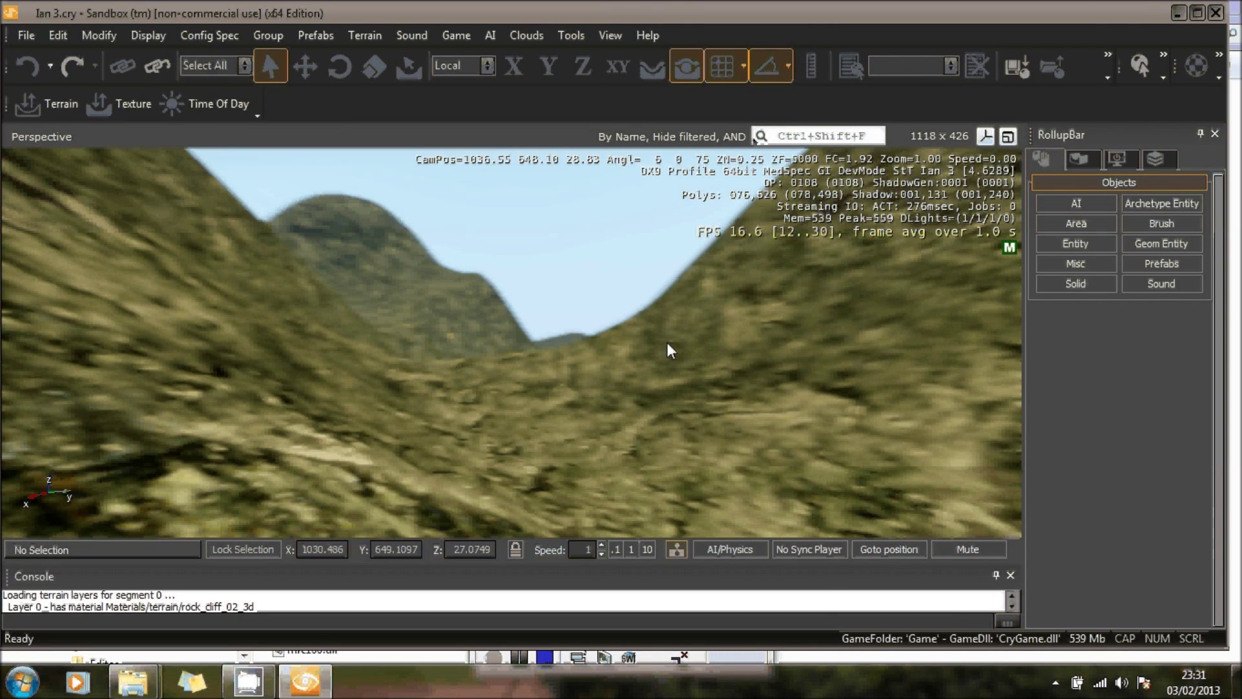
right_click_drag(667, 344, 508, 272)
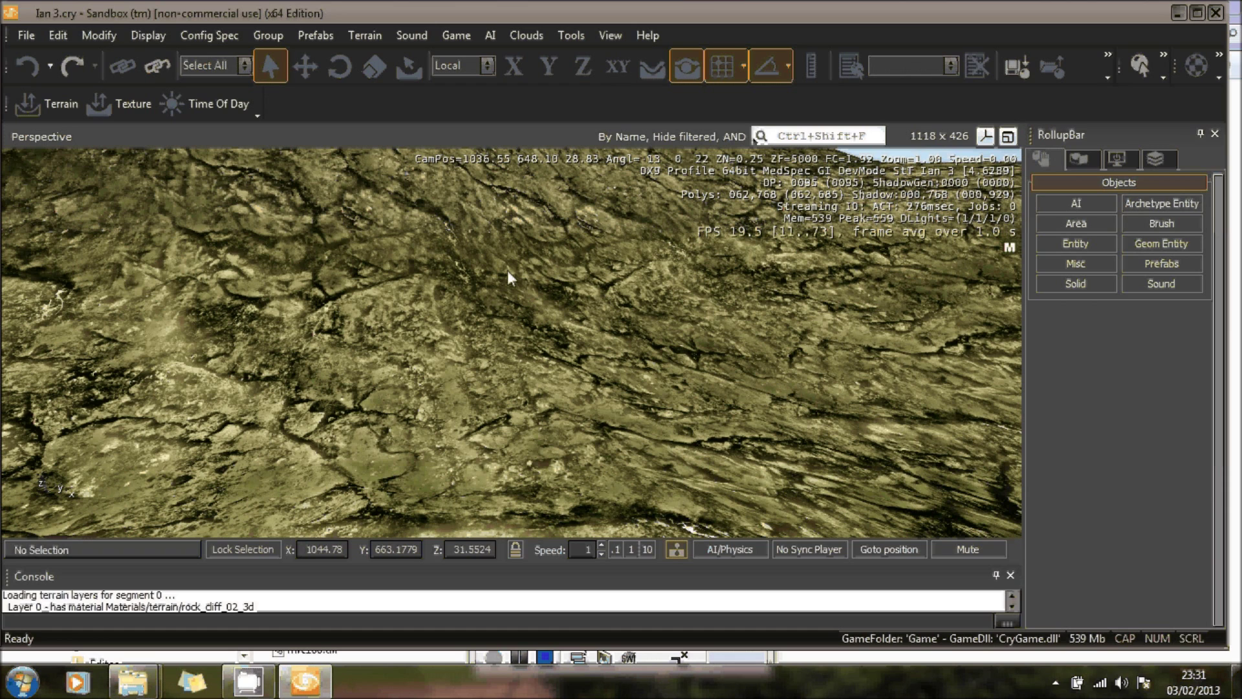
Place a second Environment > Snow entity, Snow_02, and drag it onto the valley slope
left_click(1074, 244)
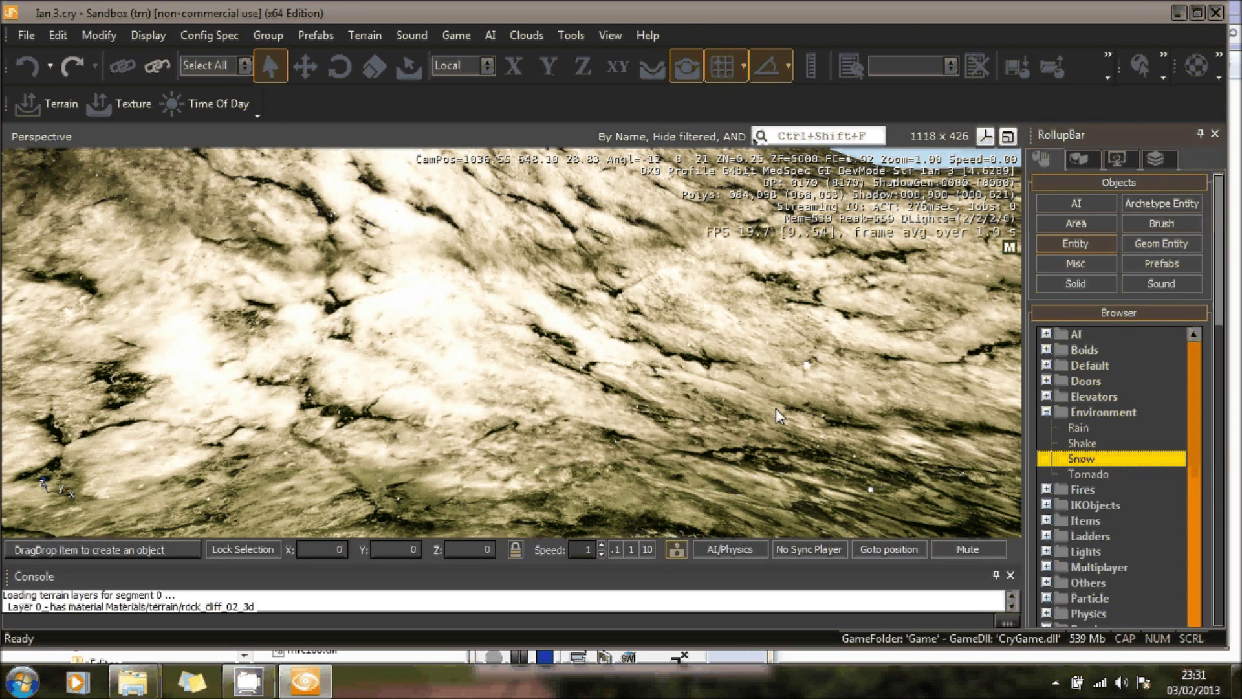
left_click(750, 390)
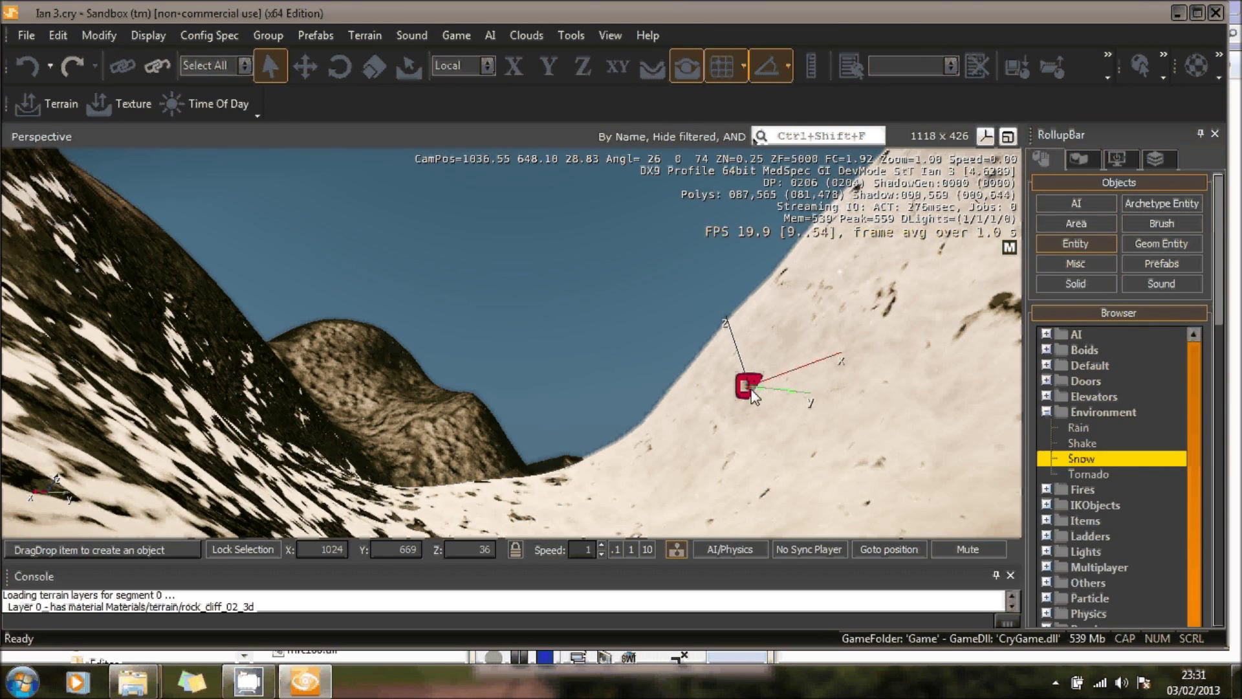
left_click_drag(753, 393, 943, 431)
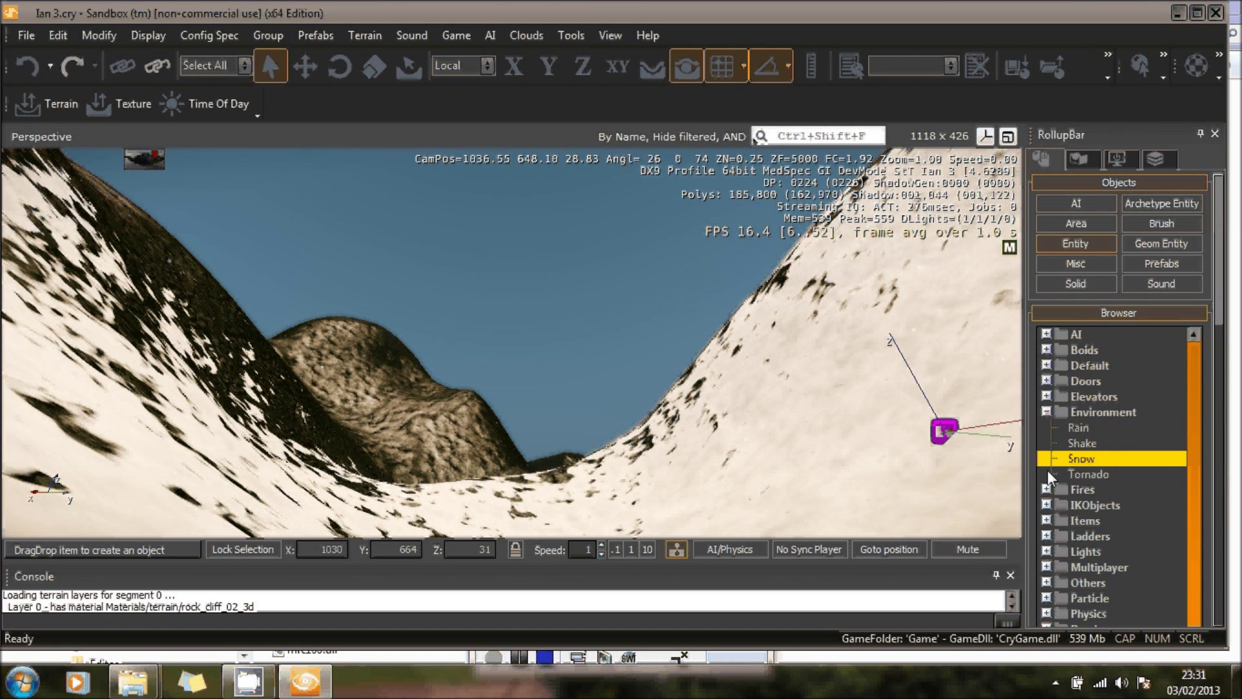
left_click_drag(1048, 477, 417, 456)
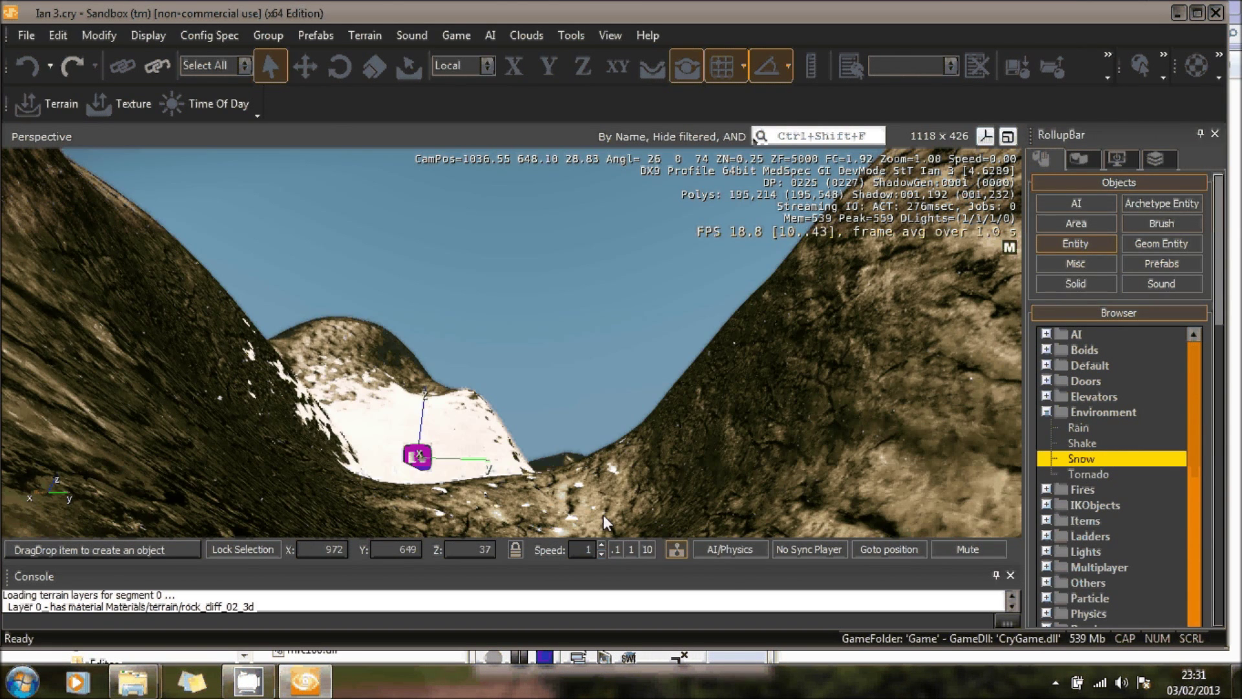
left_click_drag(603, 514, 669, 488)
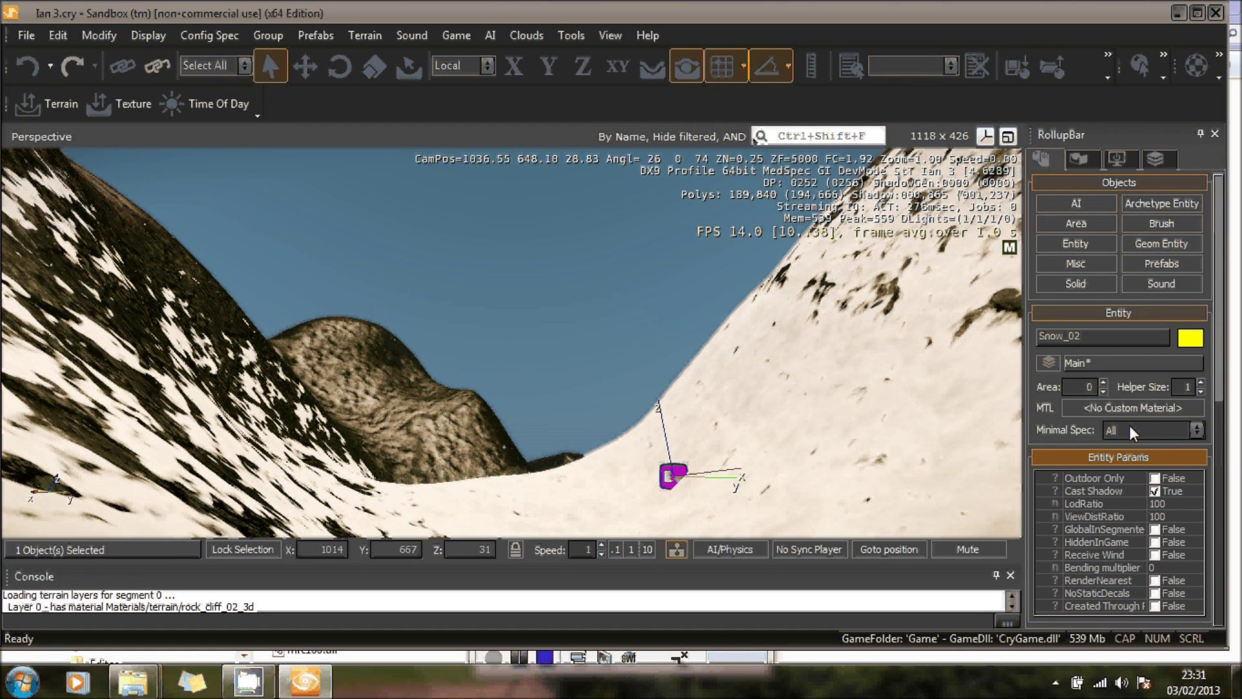
Set the snow entity's SnowFall SnowFlakeCount to 500 and SnowFlakeSize to 1.7
left_click_drag(1220, 389, 1131, 498)
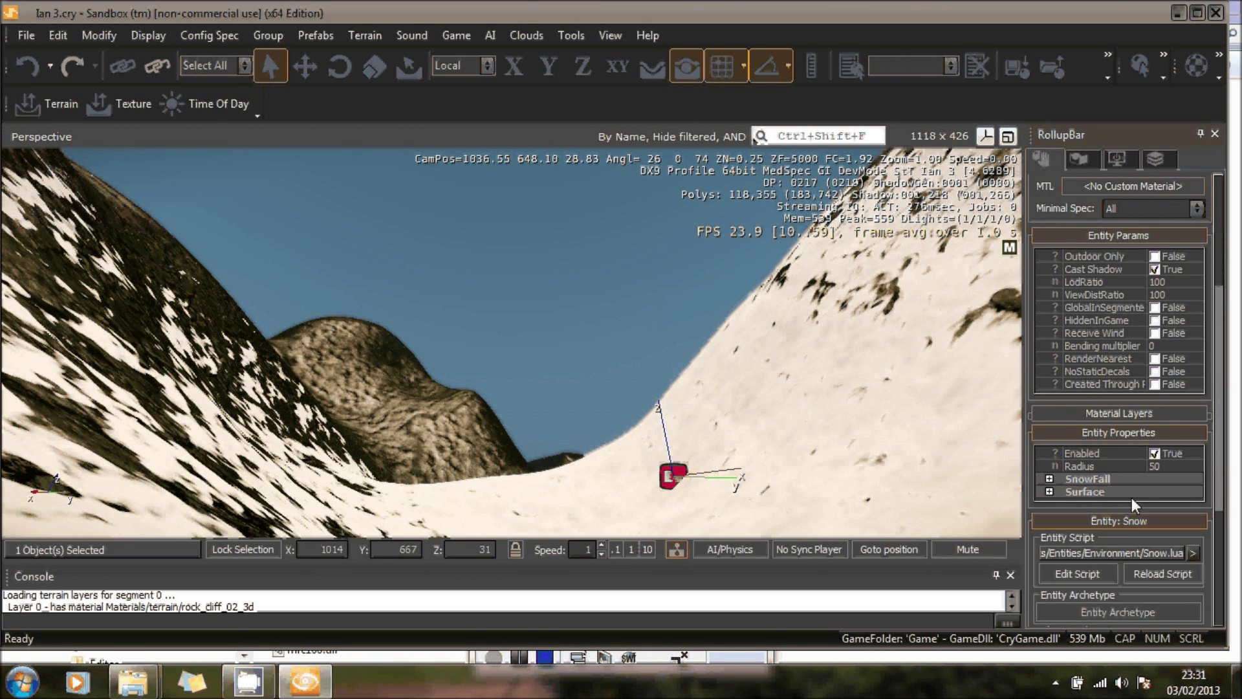
left_click(1100, 480)
left_click(1163, 517)
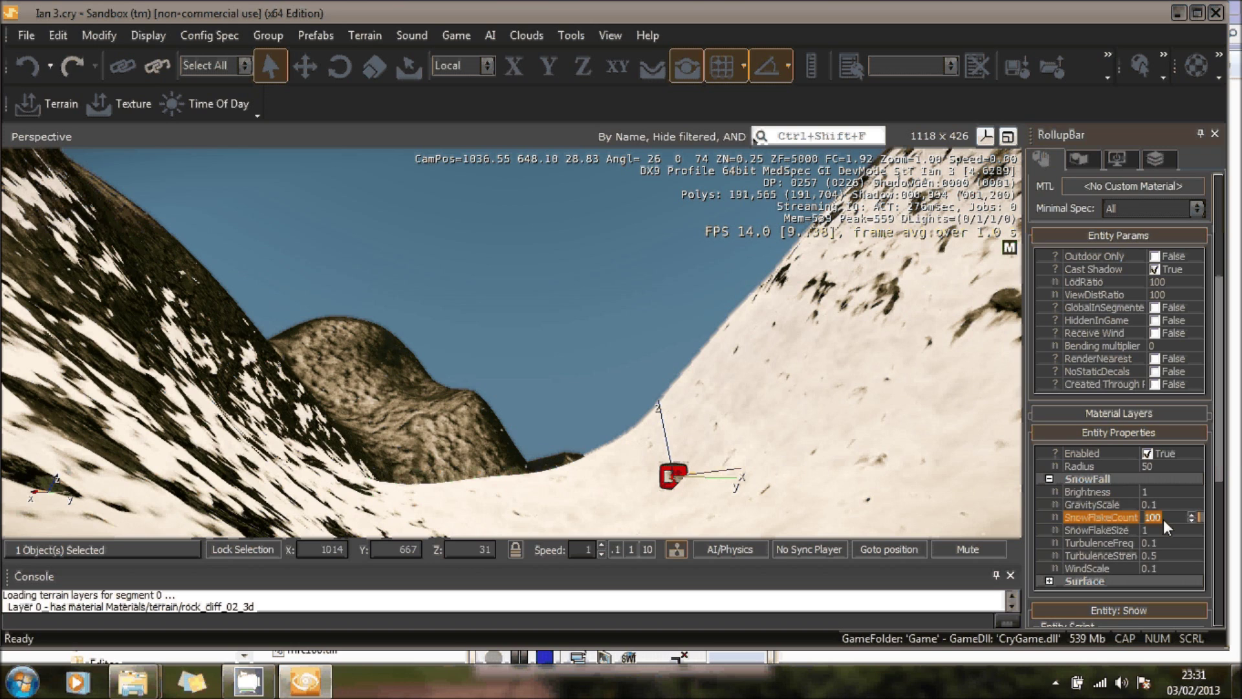
type("500")
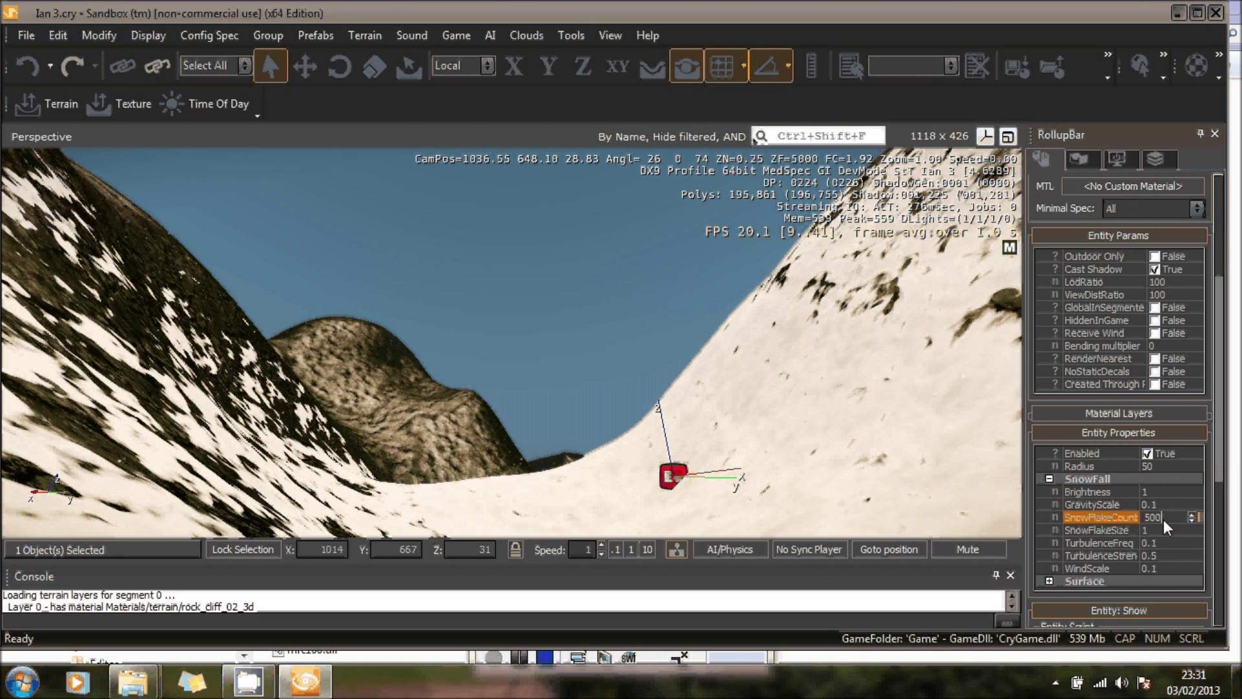
left_click(1150, 529)
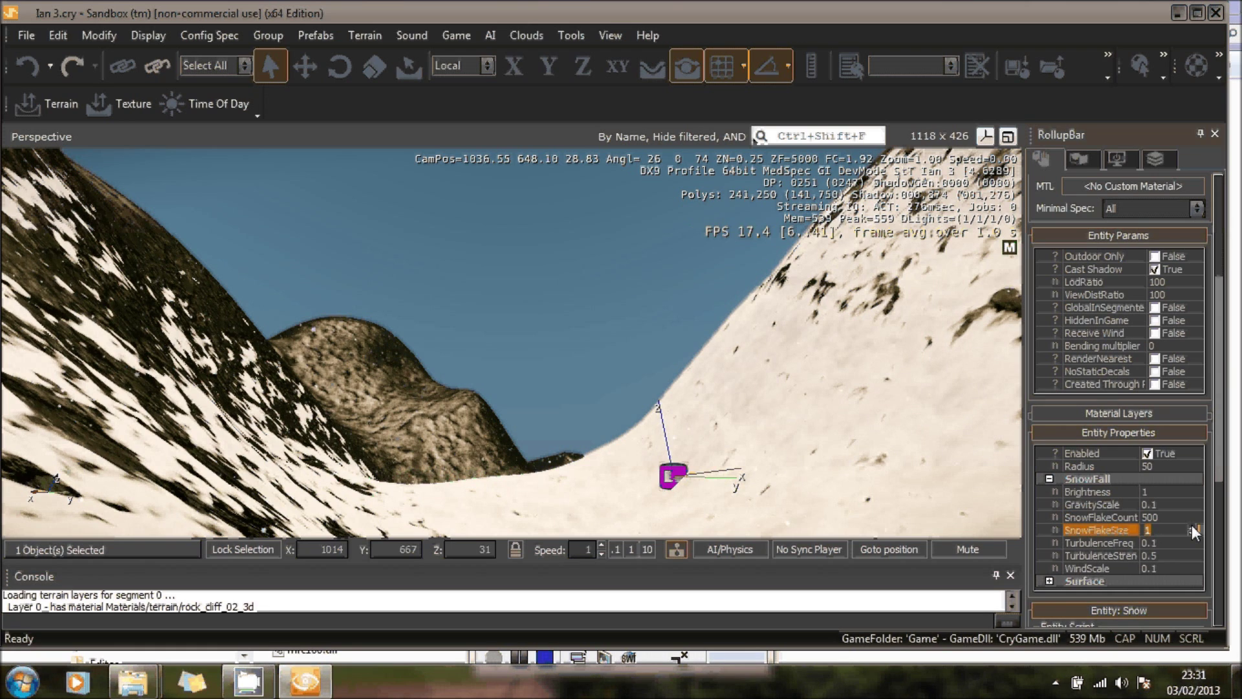
type("1.6")
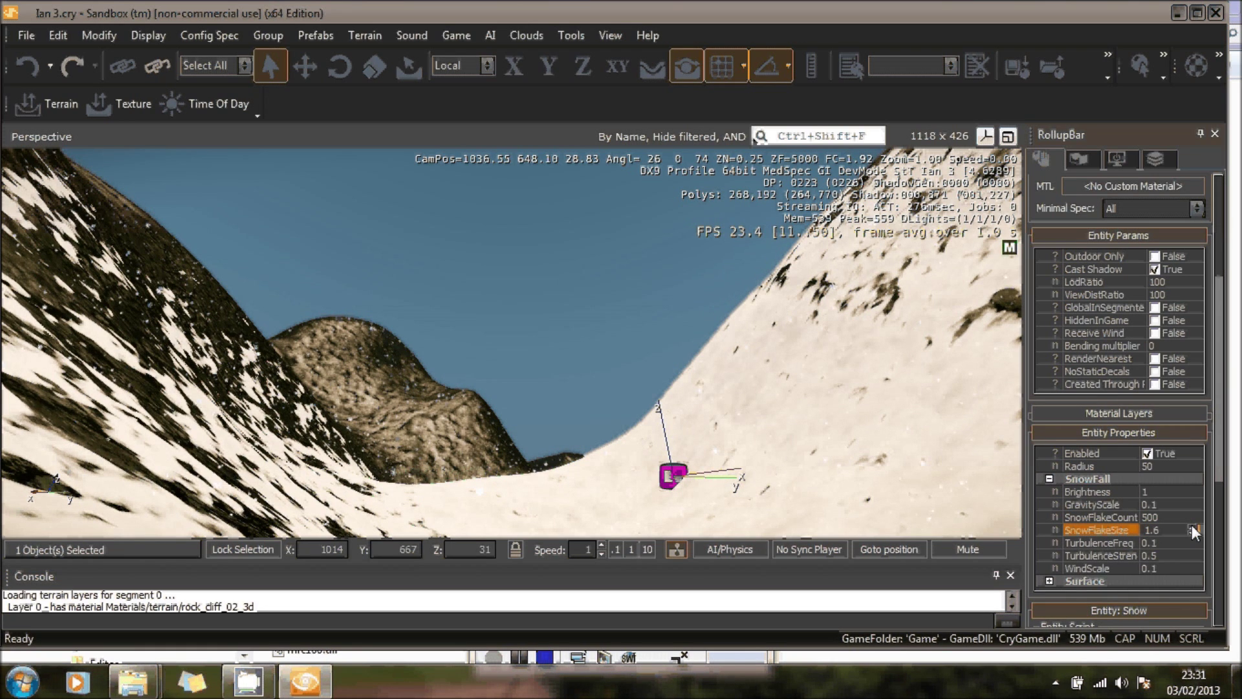
left_click(1192, 526)
left_click(458, 35)
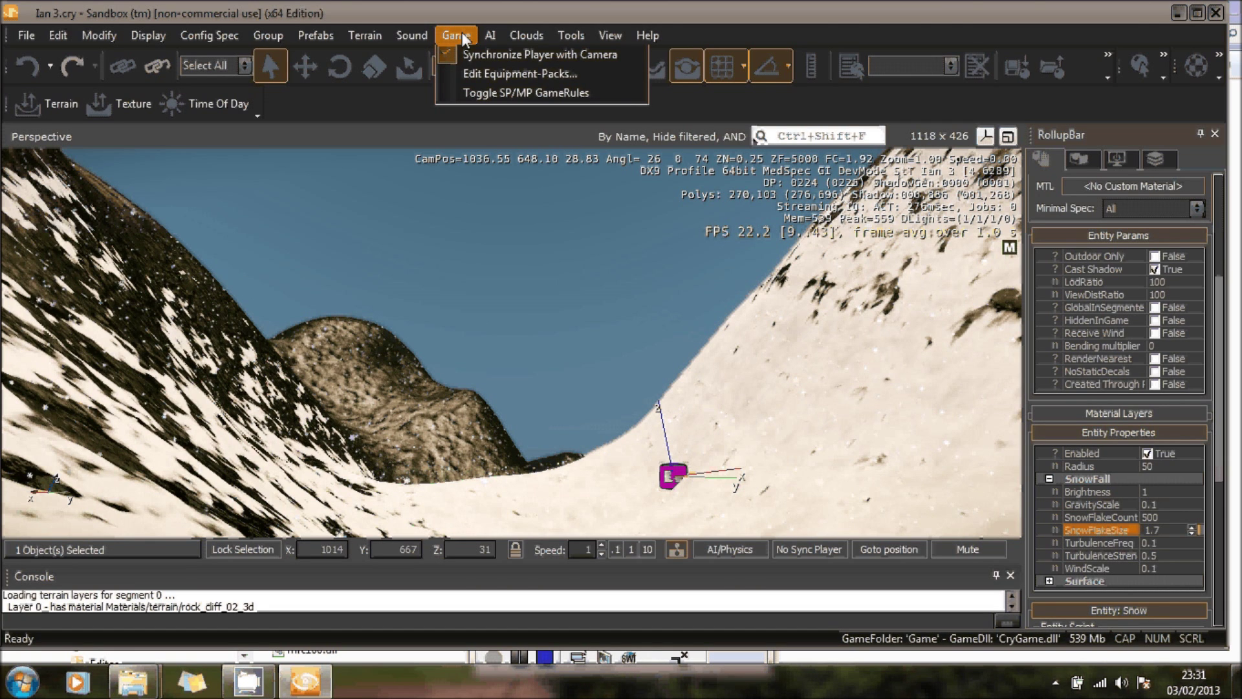
Preview the snowfall in game mode, then exit back to editing
left_click(466, 92)
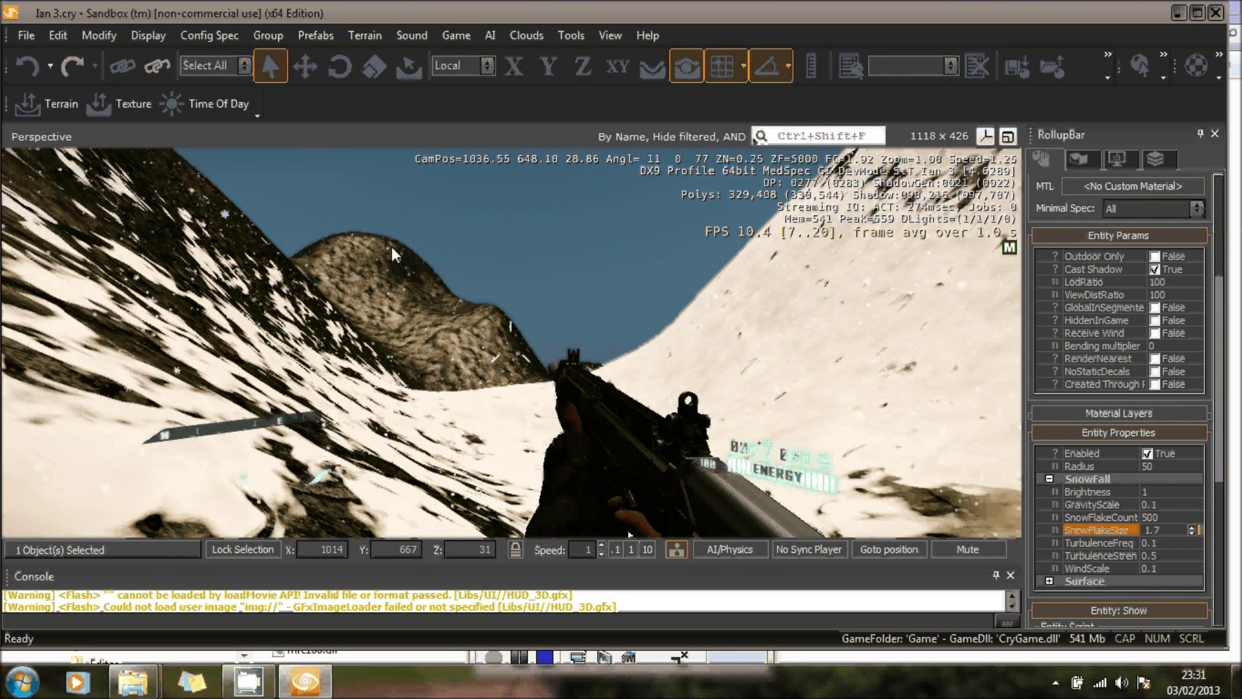
key("Escape")
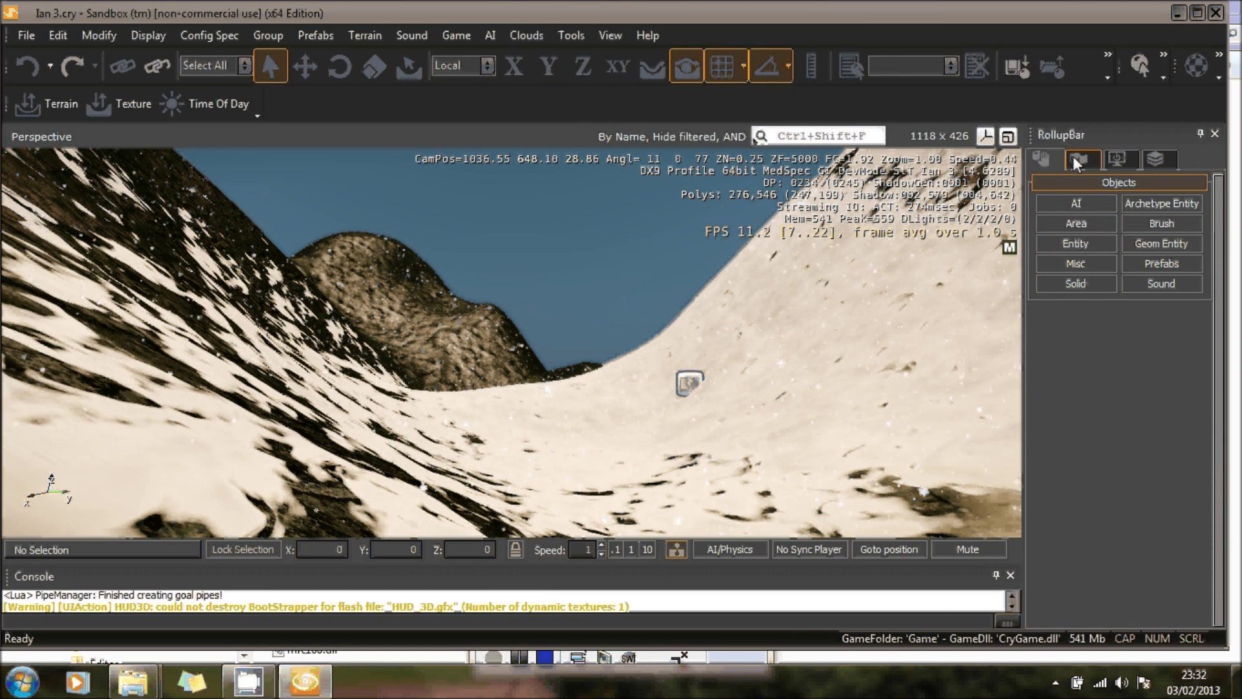
left_click(1148, 223)
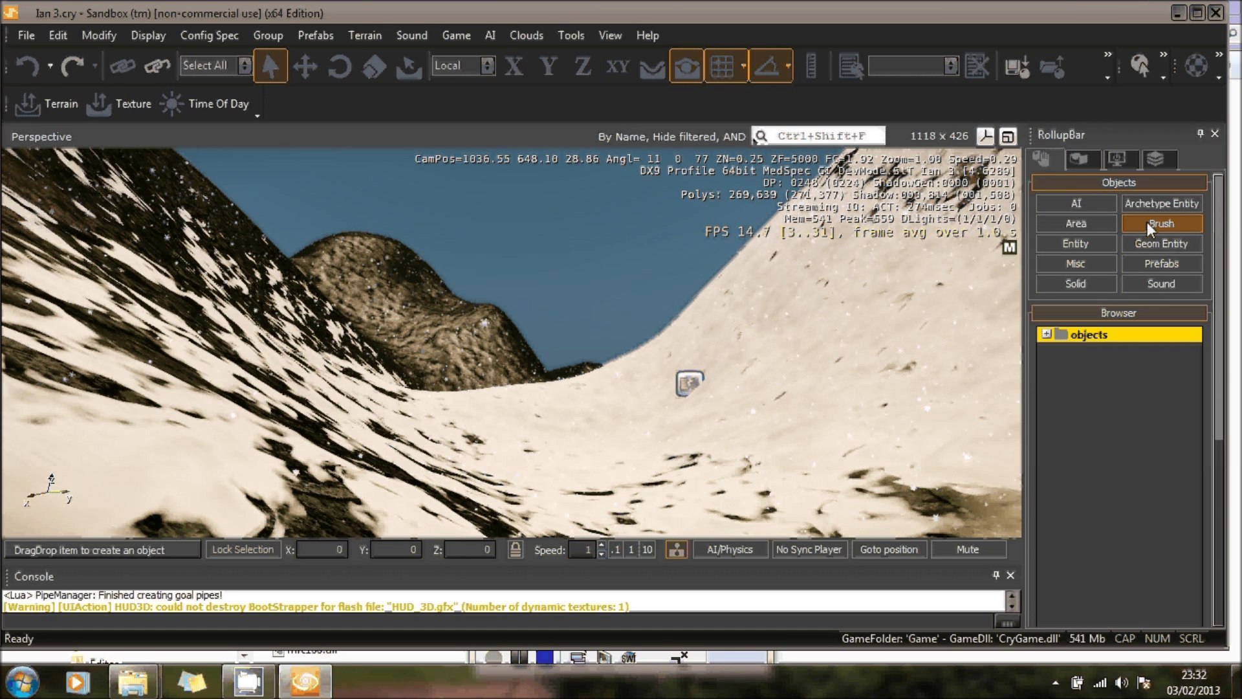
Place a pine_large_snowy brush from objects/natural/trees/pine on the snowy slope
left_click(1046, 335)
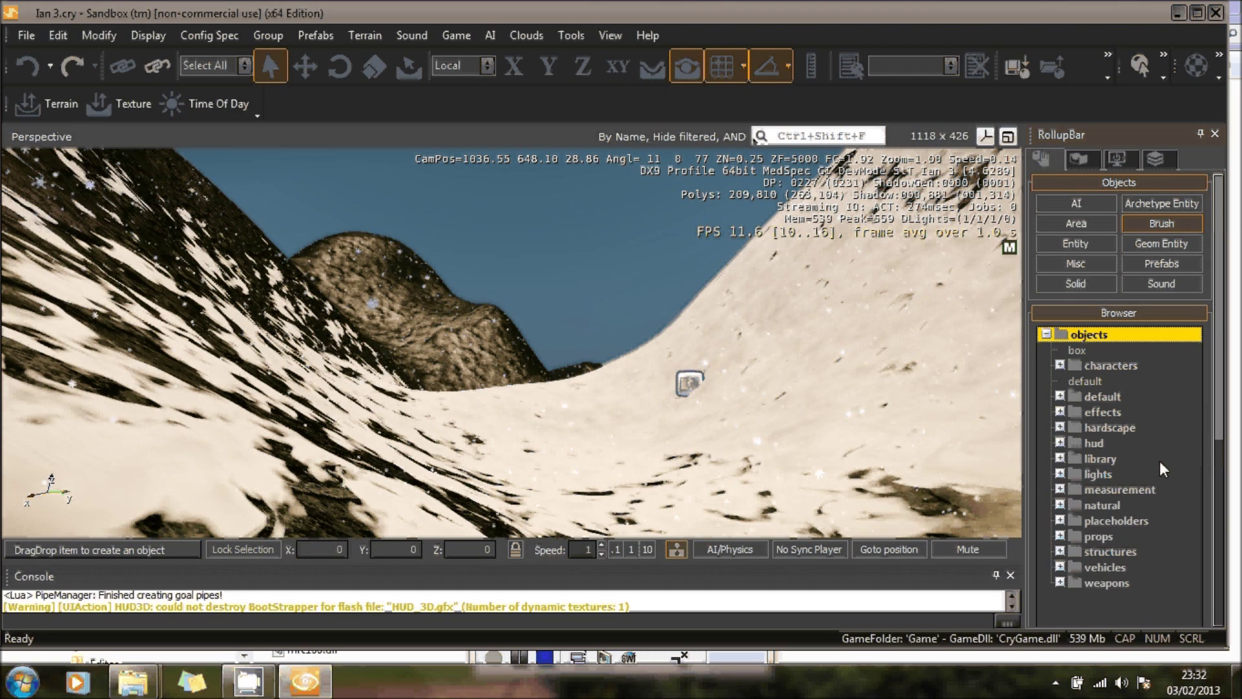
key("n")
key("Right")
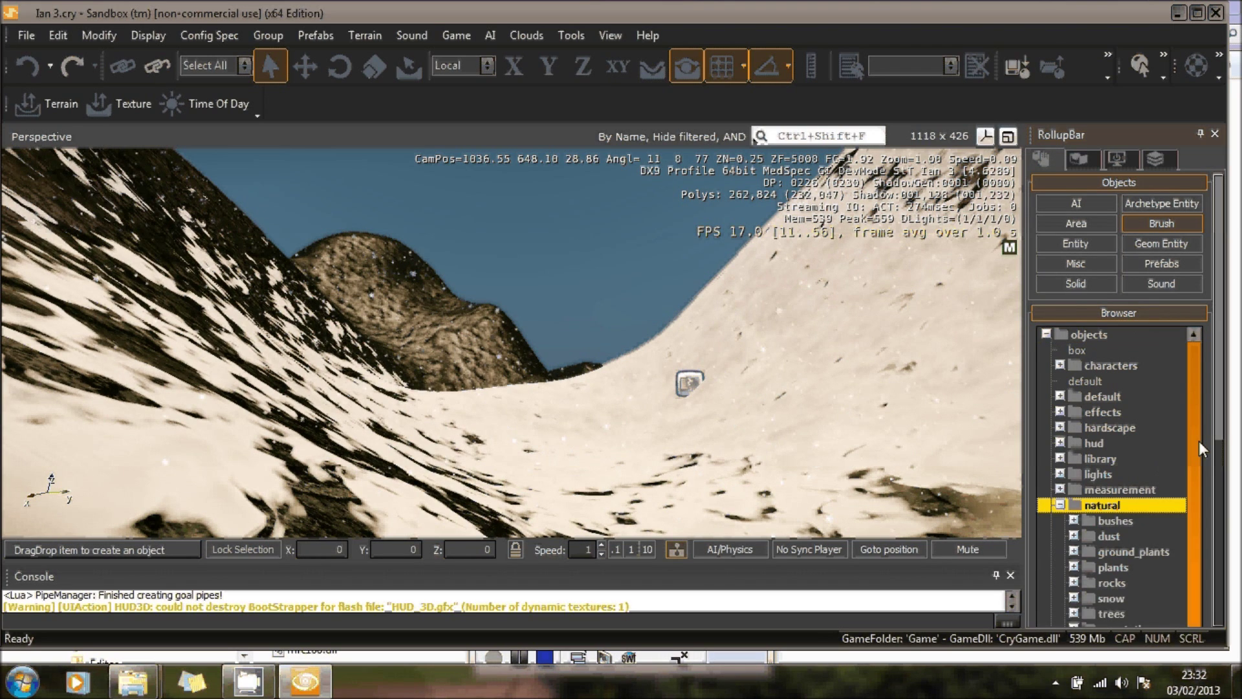
left_click_drag(1219, 432, 1224, 495)
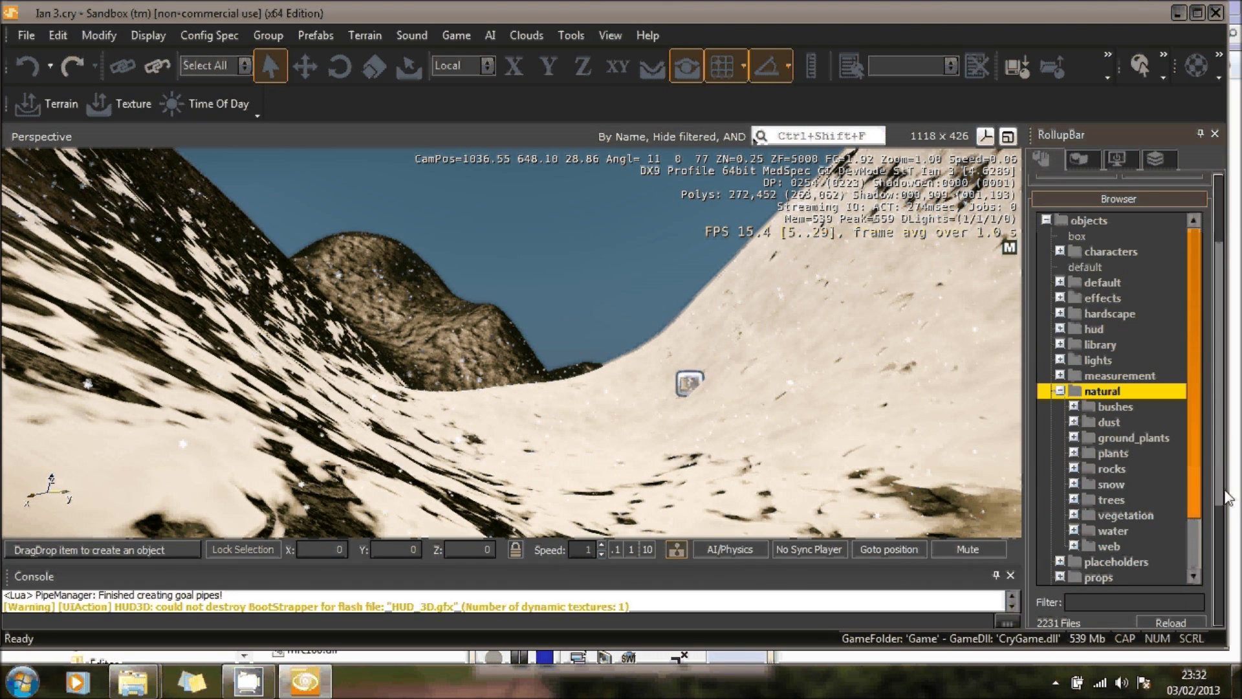
left_click(1075, 499)
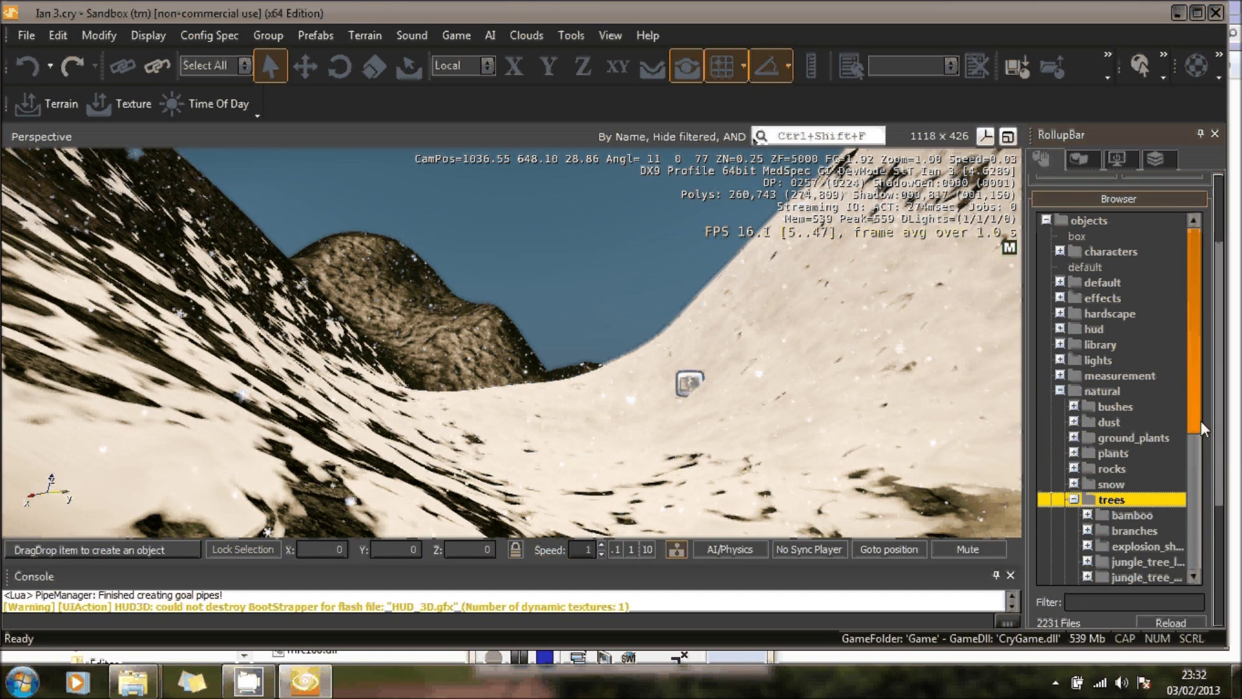
left_click_drag(1201, 420, 1181, 478)
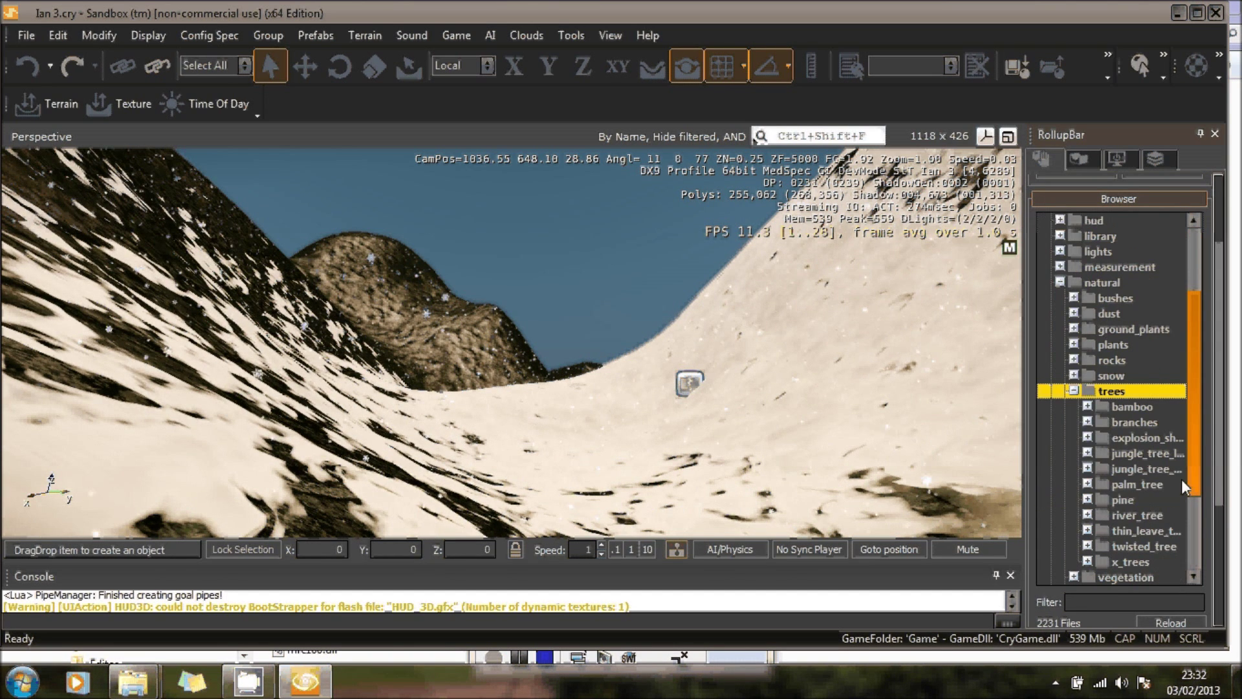
double_click(1165, 502)
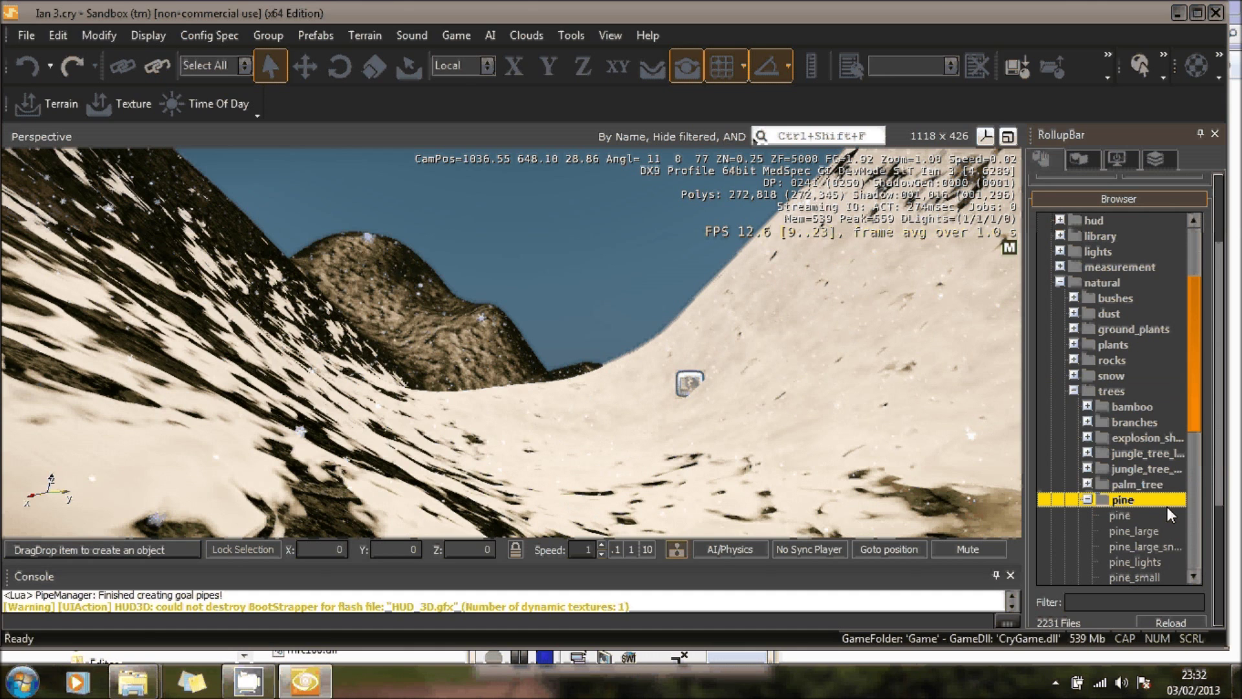
left_click(1154, 546)
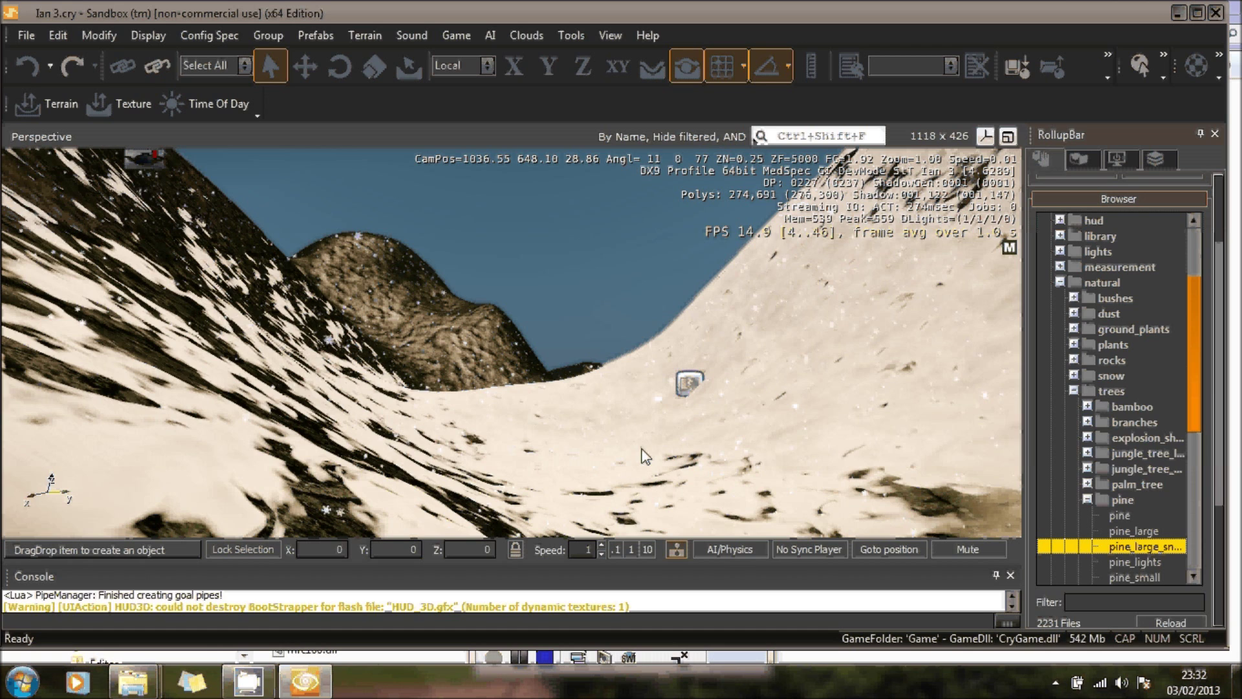
left_click(641, 456)
left_click(640, 456)
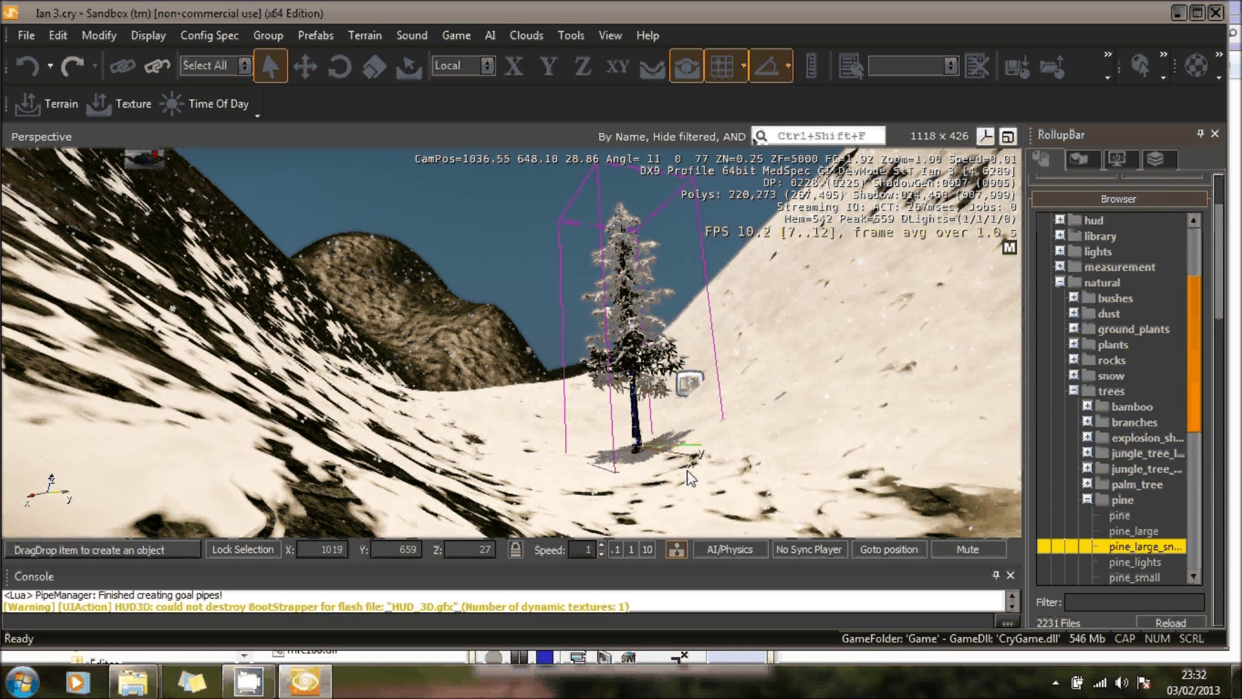
mouse_move(687, 471)
left_mouse_down()
mouse_move(812, 434)
mouse_move(708, 410)
mouse_move(793, 405)
left_mouse_up()
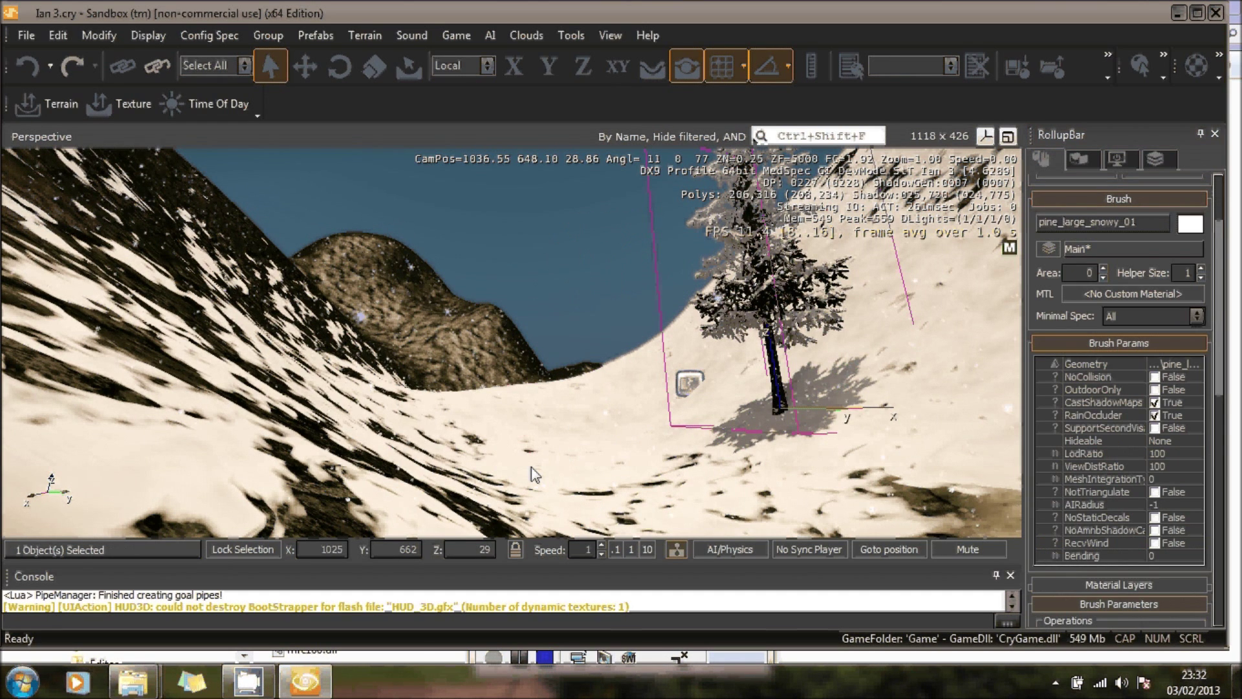
Check the placed pine in game mode, then return to editing
left_click(456, 35)
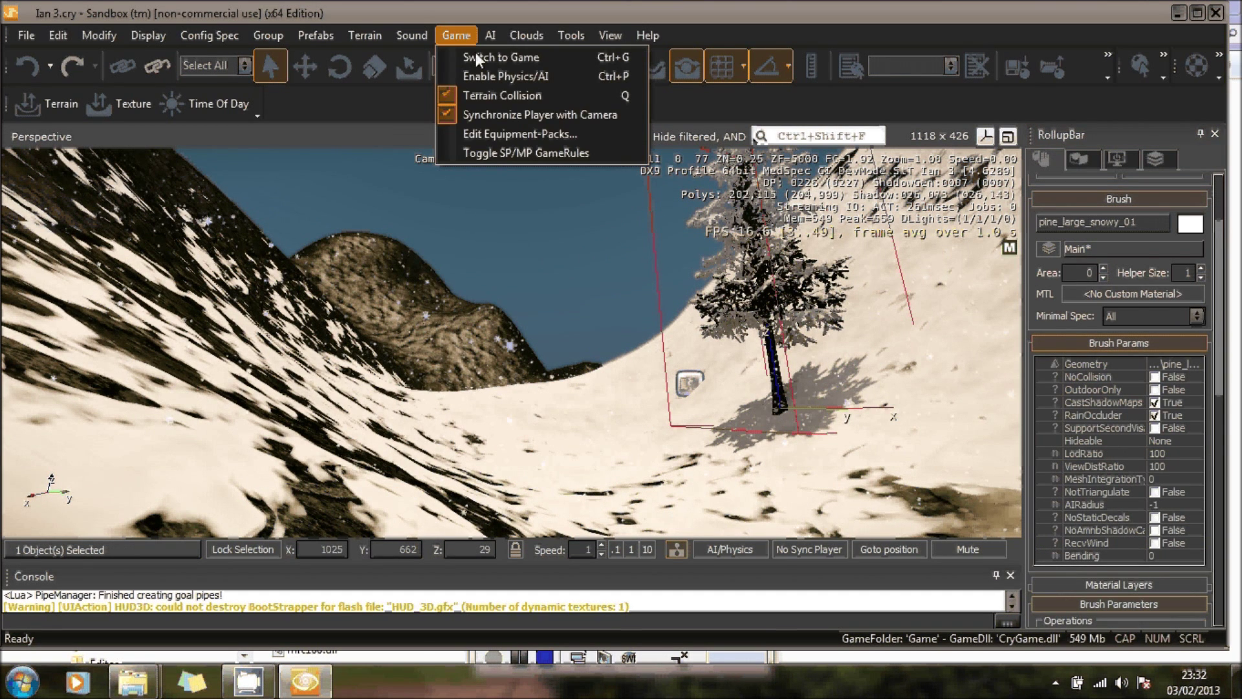
left_click(476, 56)
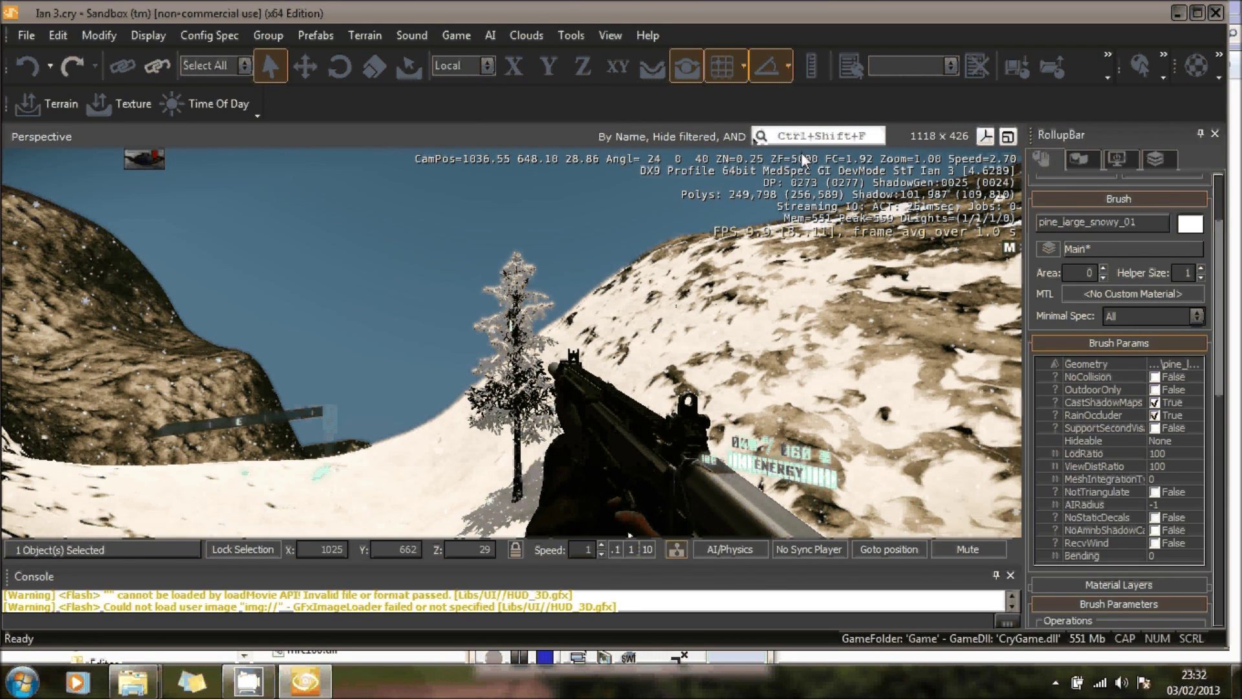
key("Escape")
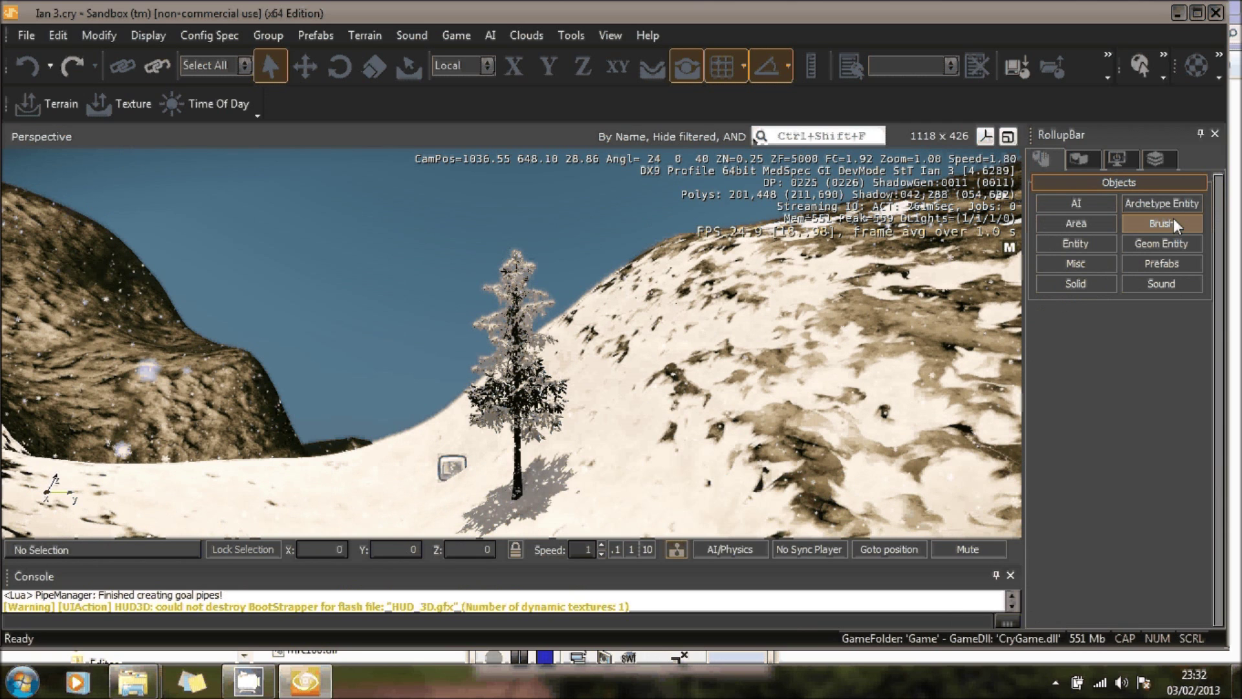
Pick forest_cabin_01 from structures/buildings and place it on the slope beside the pine
left_click(1173, 219)
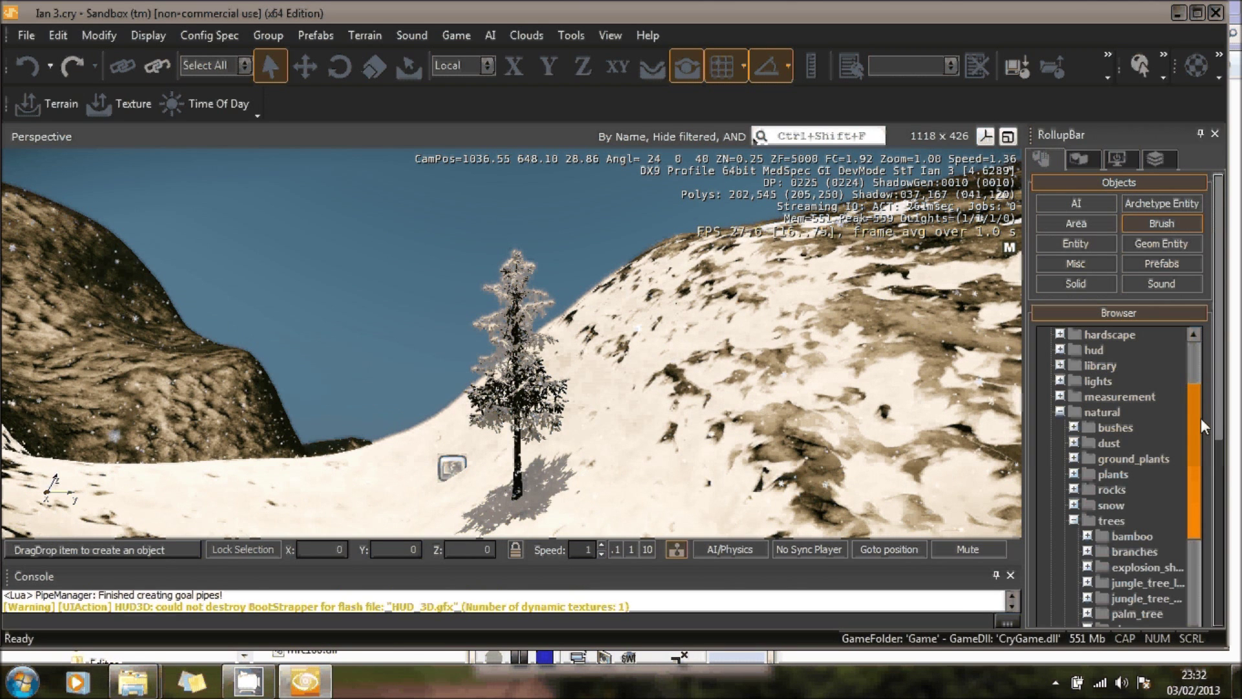
scroll(1062, 422, "up", 1)
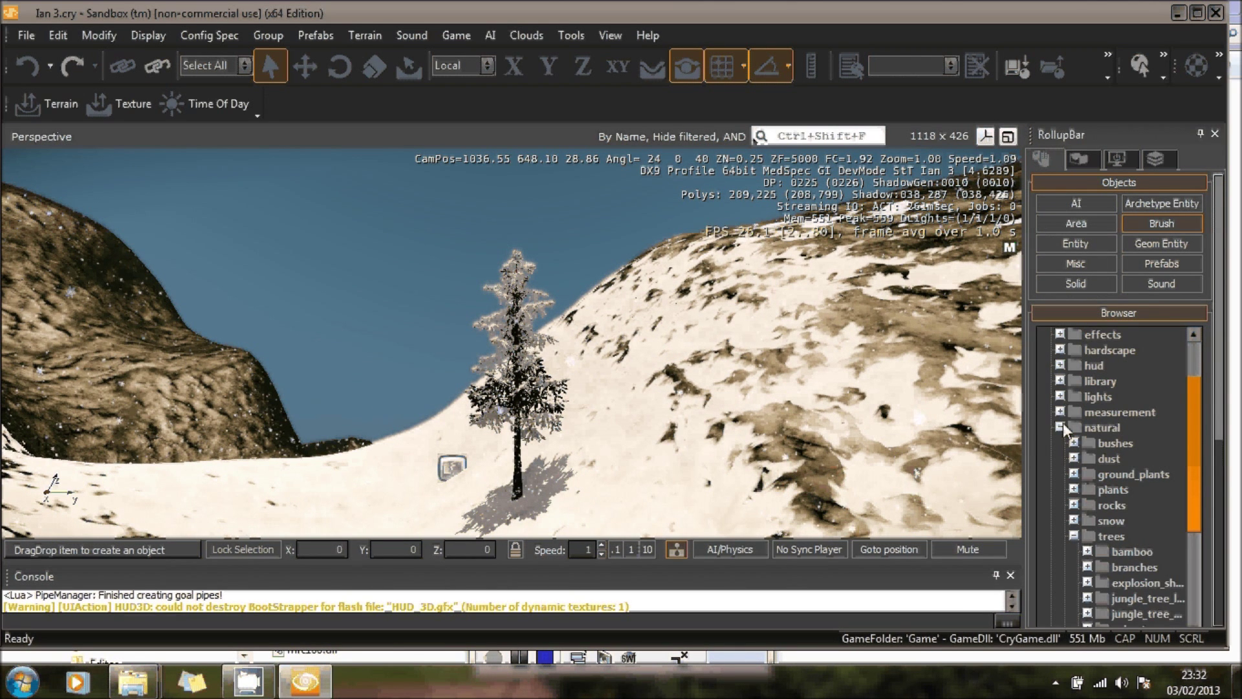
left_click(1061, 425)
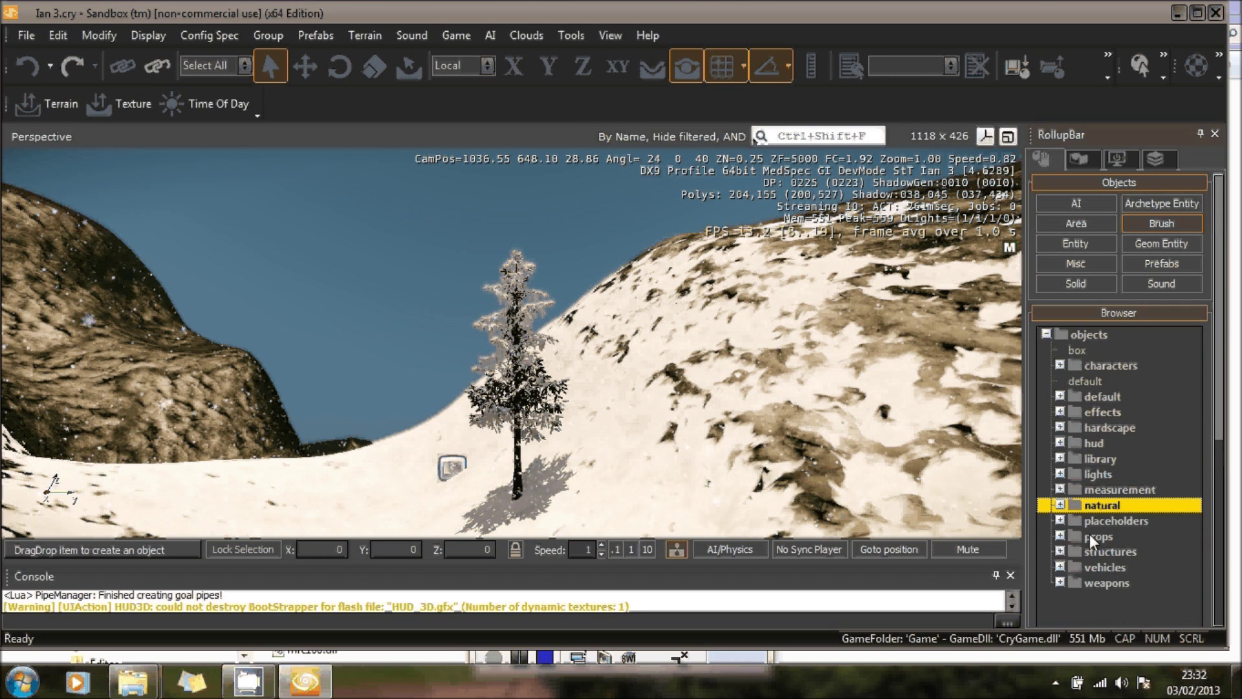
left_click(1100, 551)
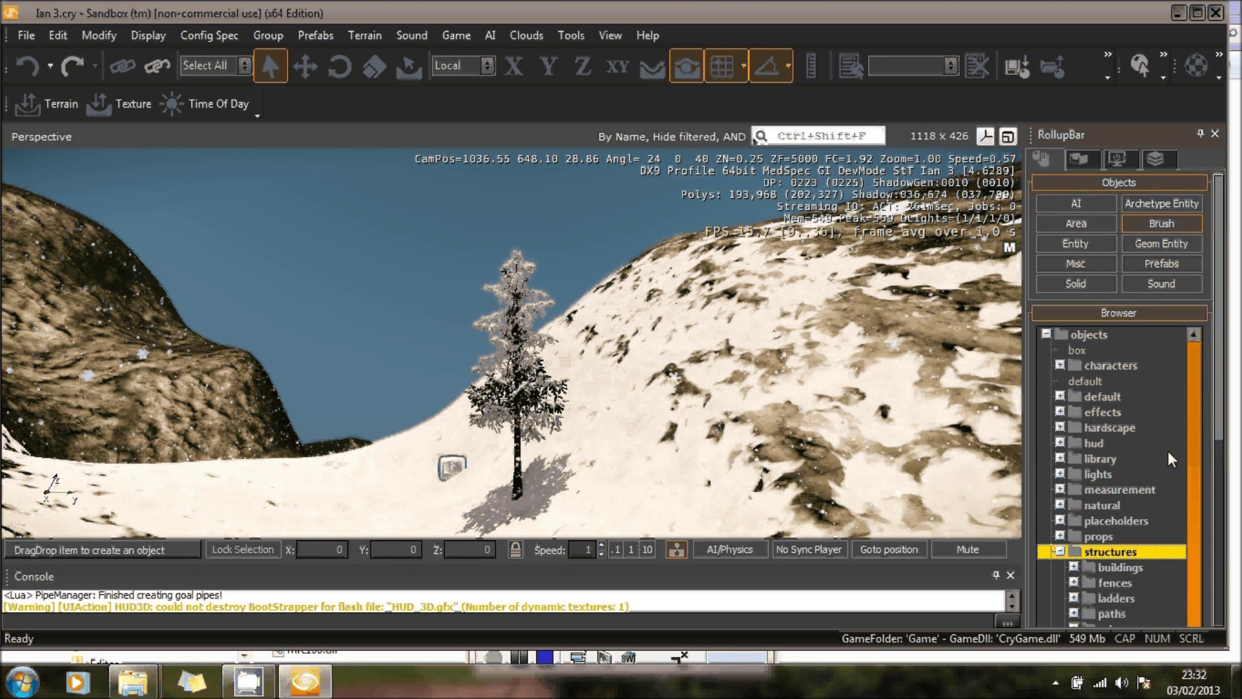
key("Down")
key("Right")
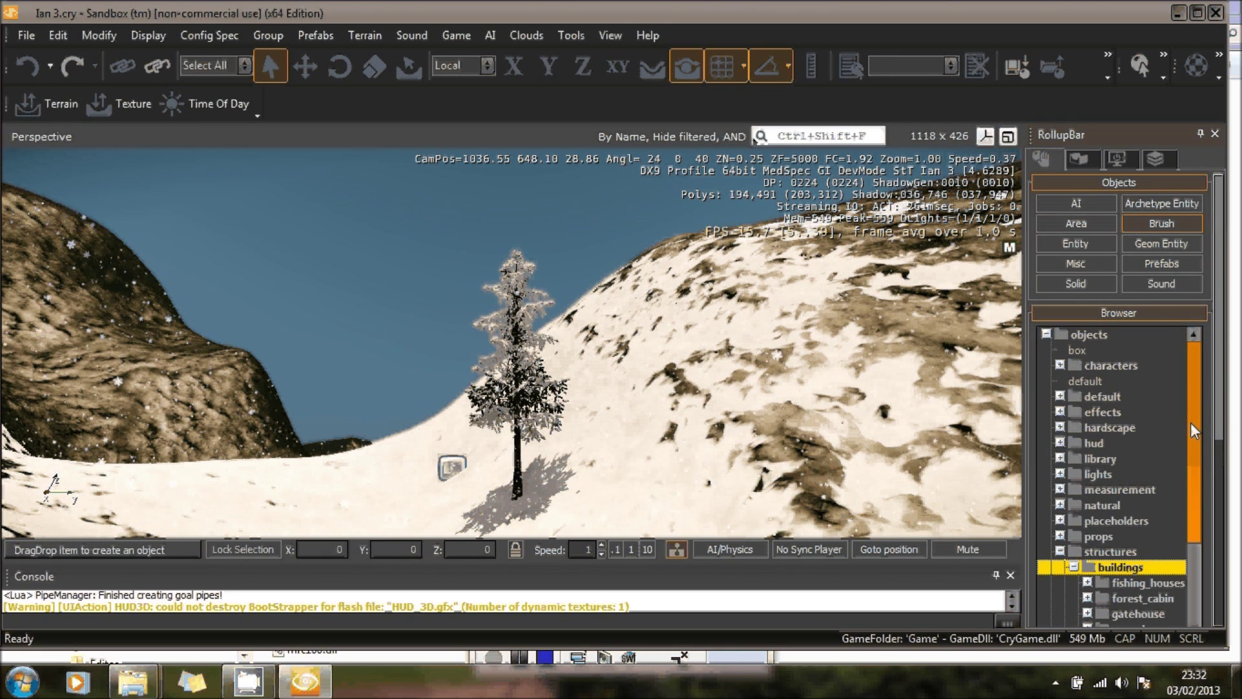
left_click_drag(1190, 422, 1197, 541)
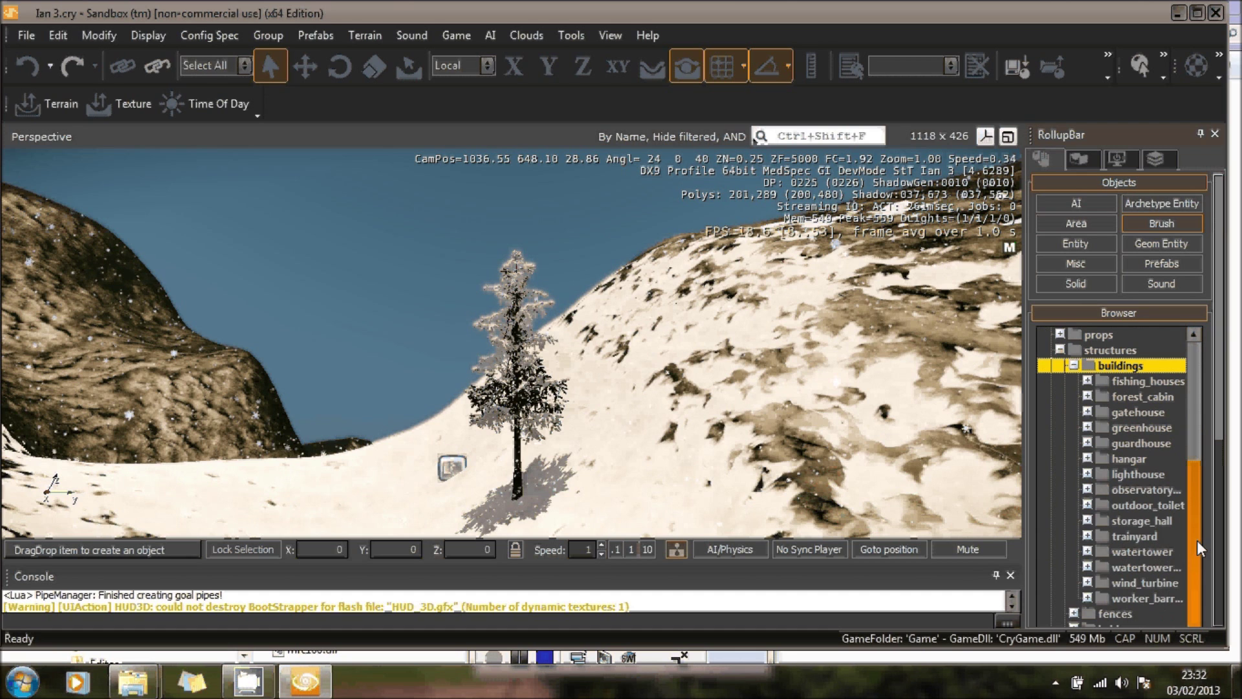
left_click(1087, 396)
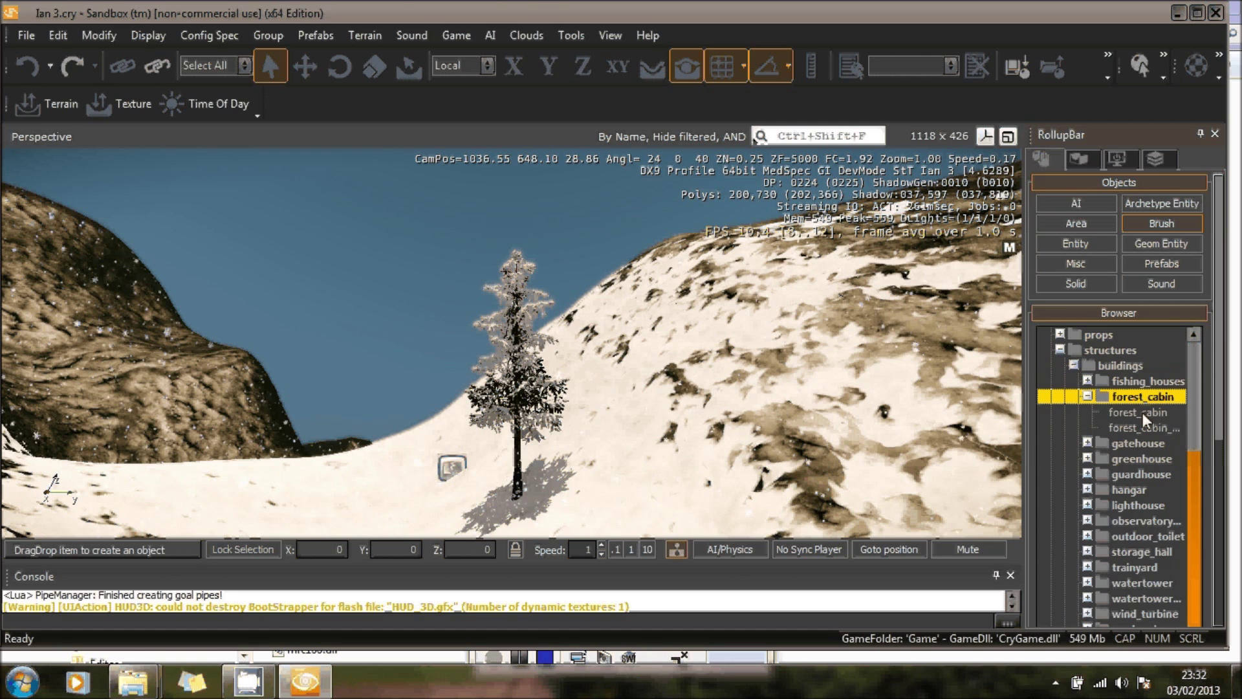
left_click(1143, 413)
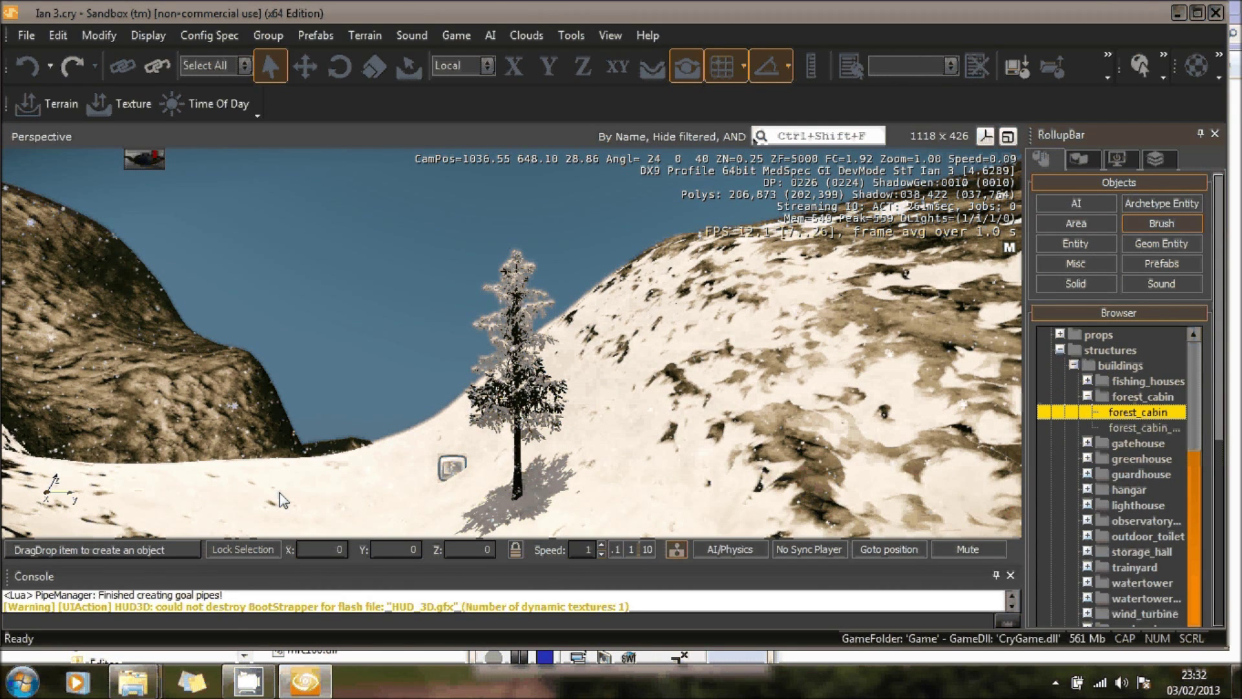
mouse_move(266, 492)
left_mouse_down()
mouse_move(280, 465)
mouse_move(271, 493)
left_mouse_up()
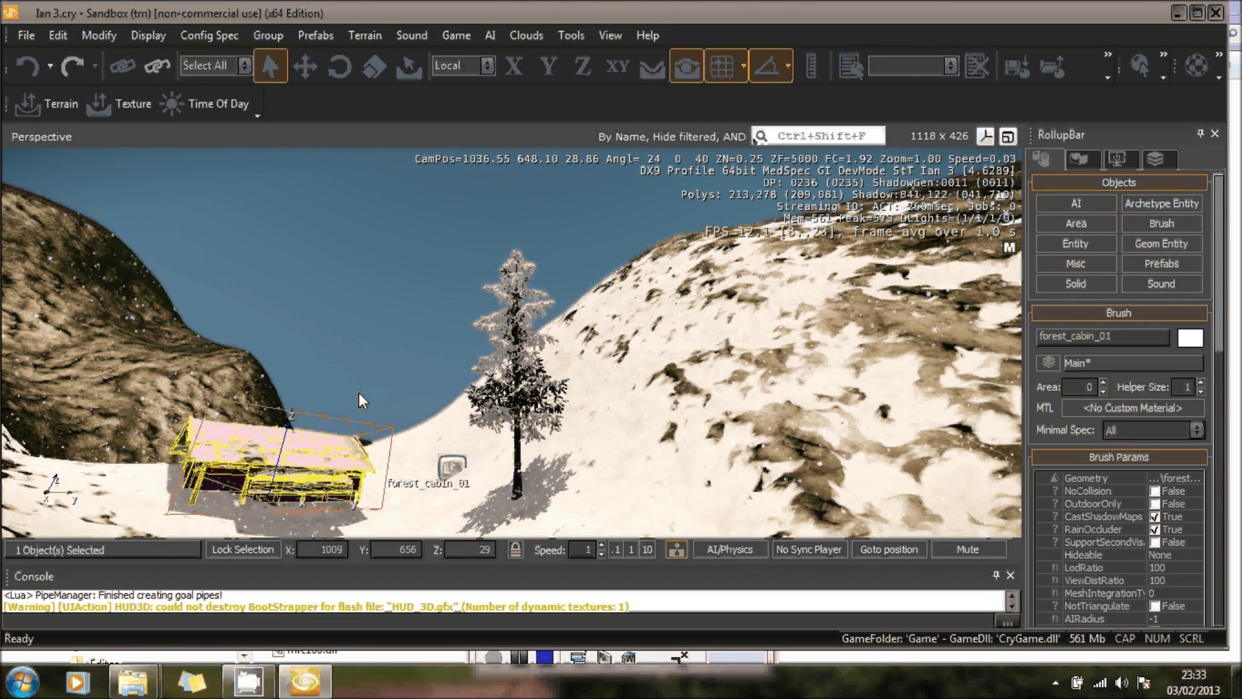
left_click(456, 35)
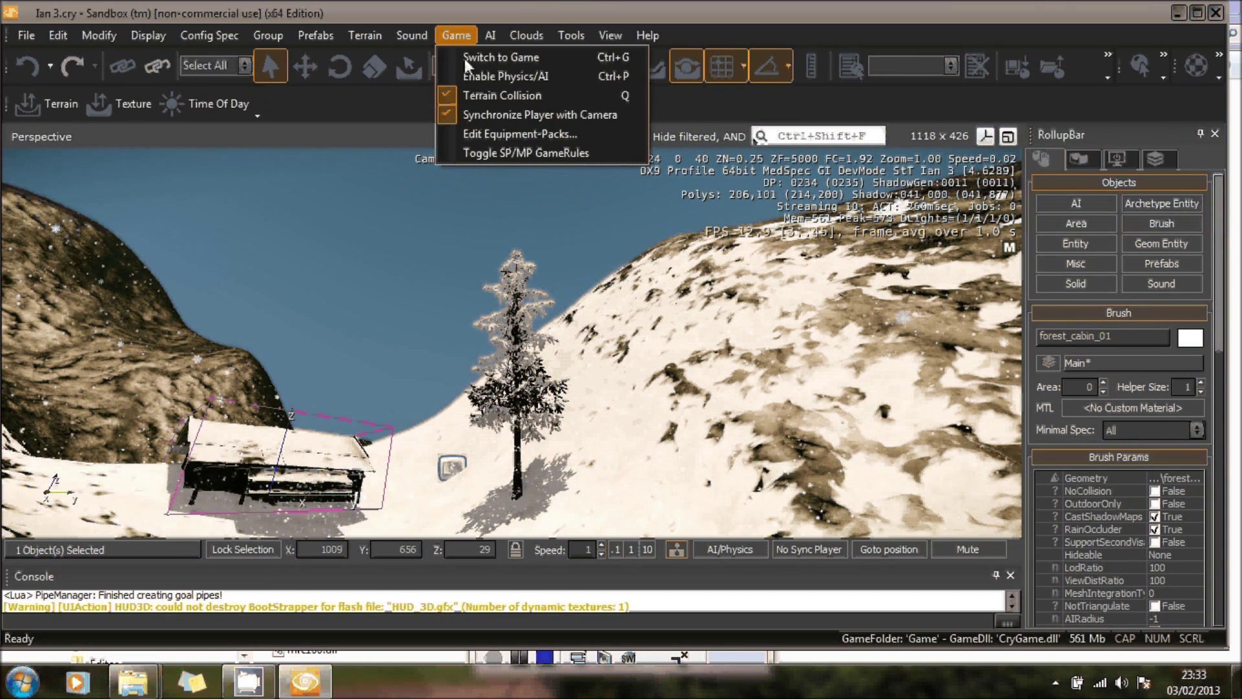
Test the level briefly in game mode, then bring up the terrain Vegetation painting tool
left_click(464, 58)
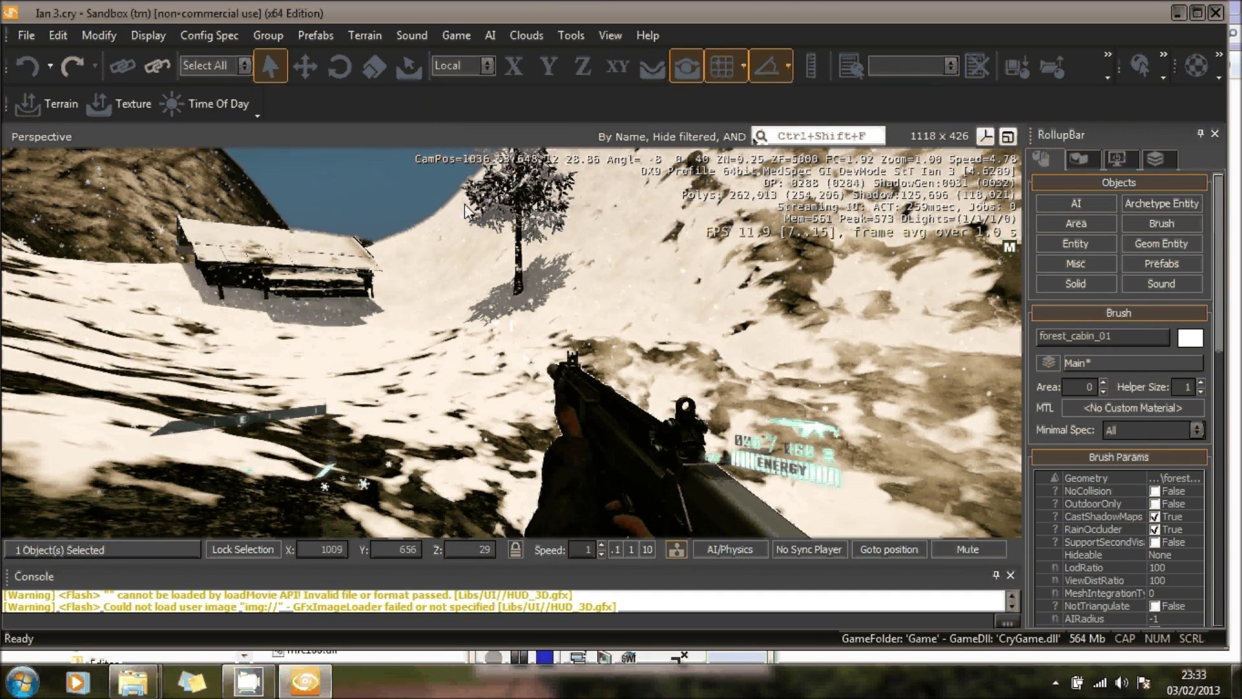
key("Escape")
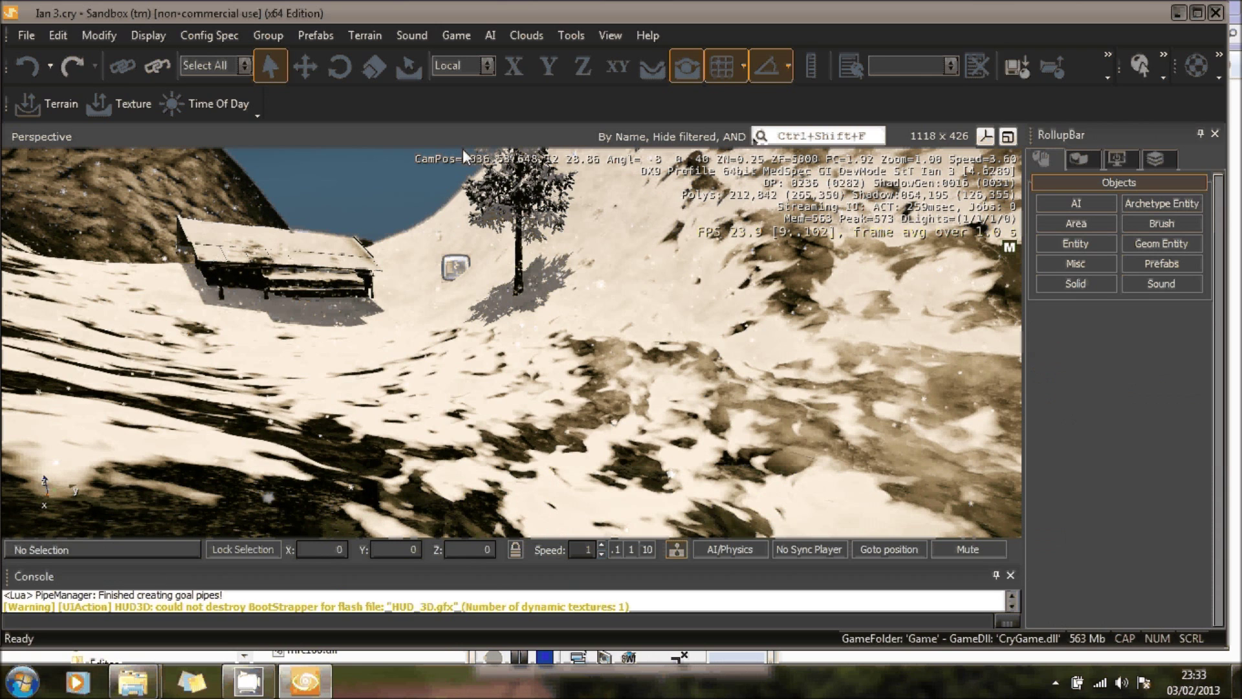
left_click(1082, 164)
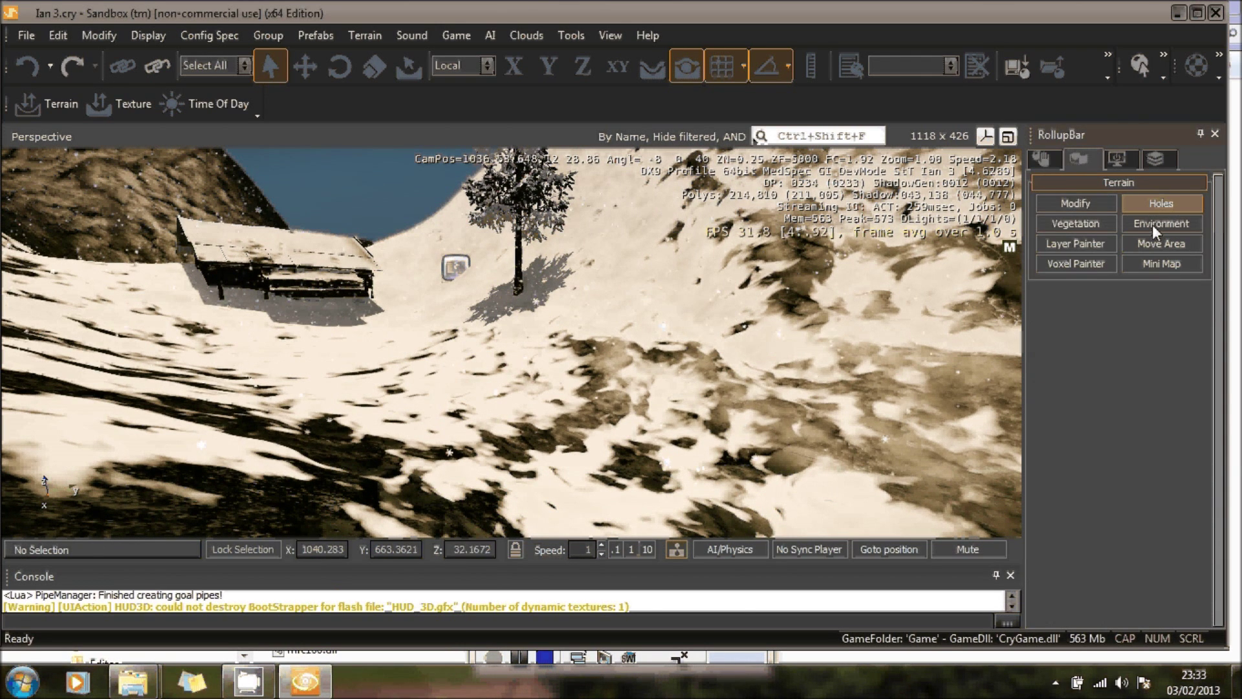
left_click(1152, 224)
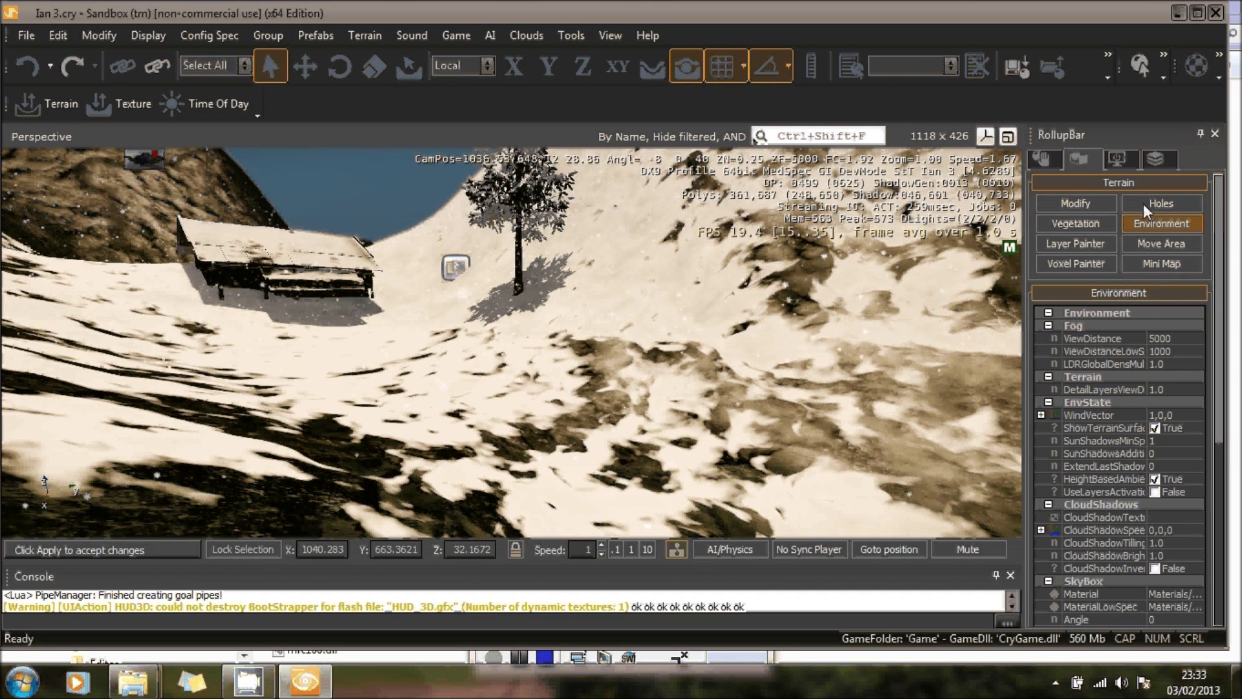
left_click(1040, 159)
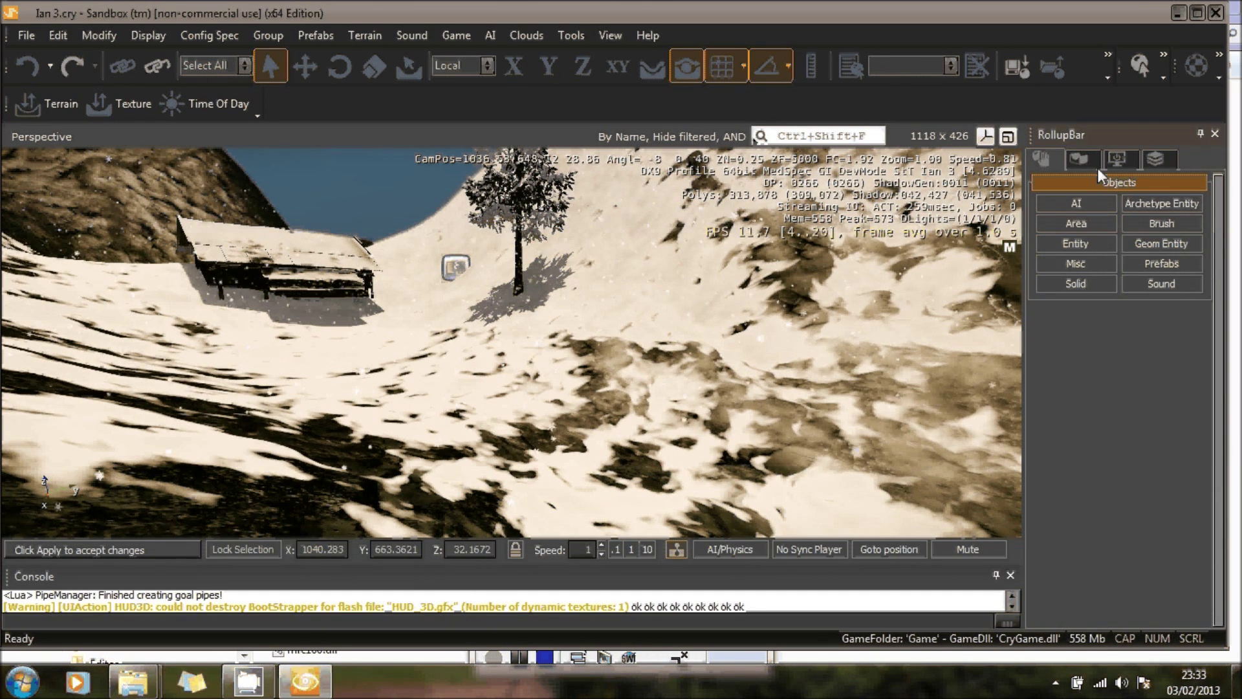
left_click(1077, 159)
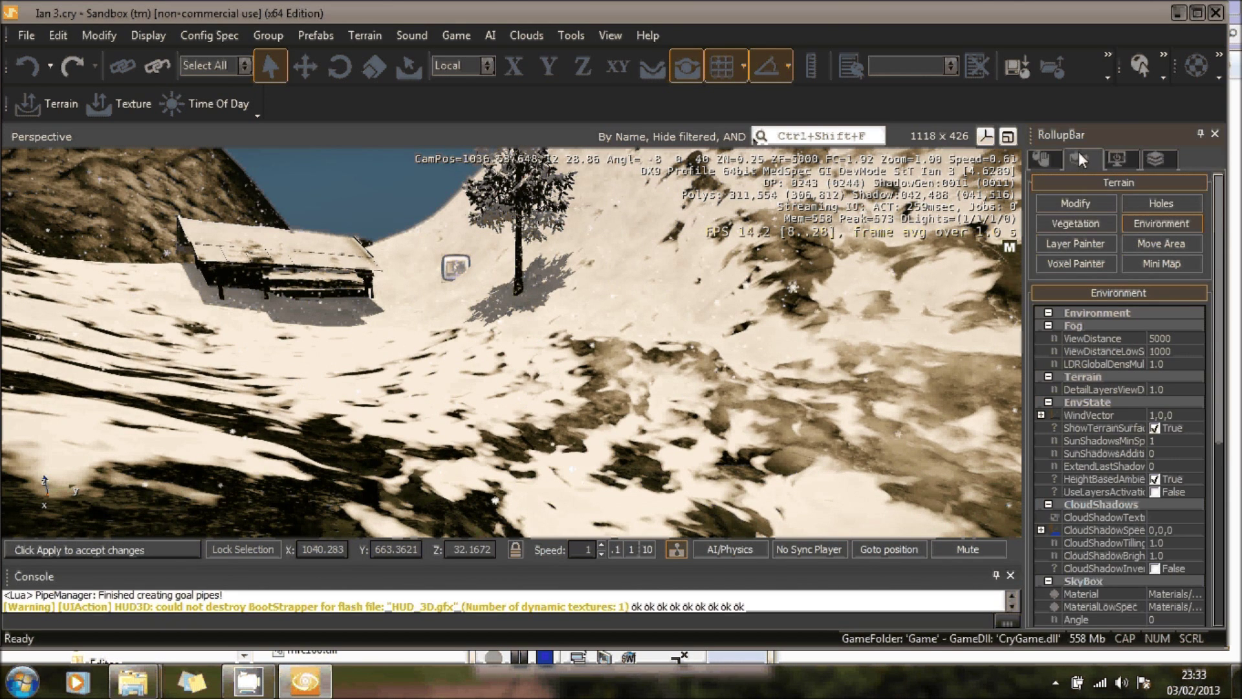
left_click(1076, 223)
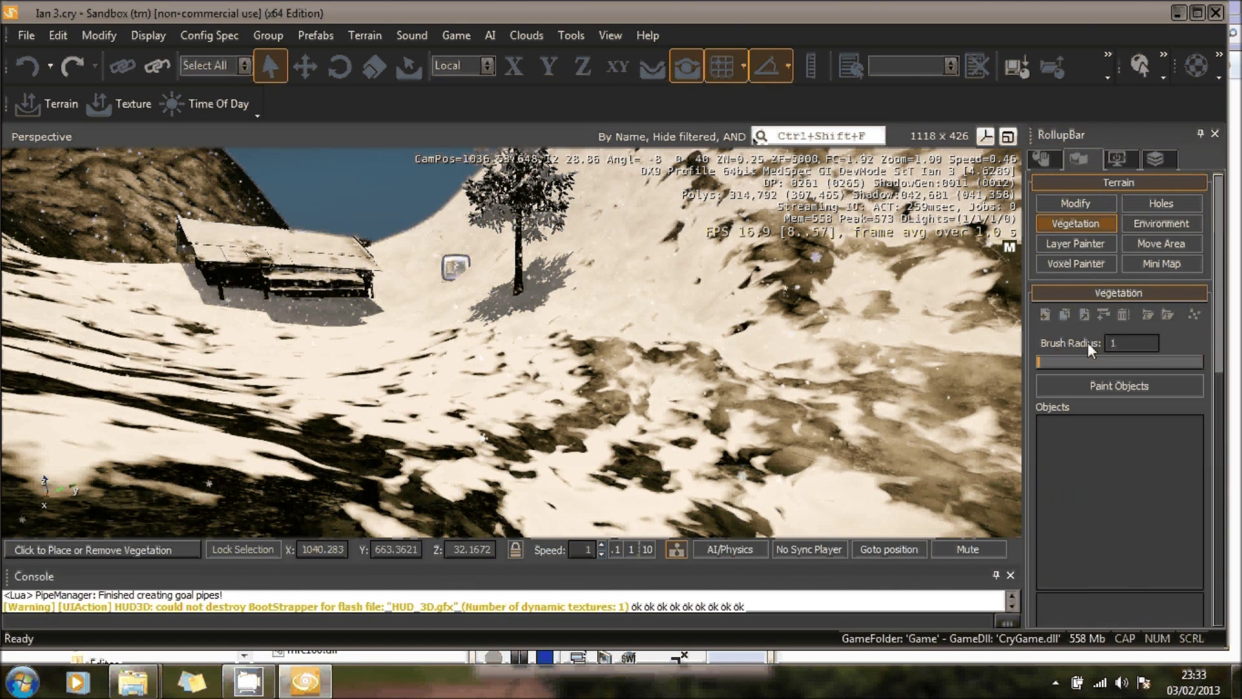
Add pine_large_snowy.cgf as a vegetation object and set its SizeVar to 0.4
left_click(1046, 315)
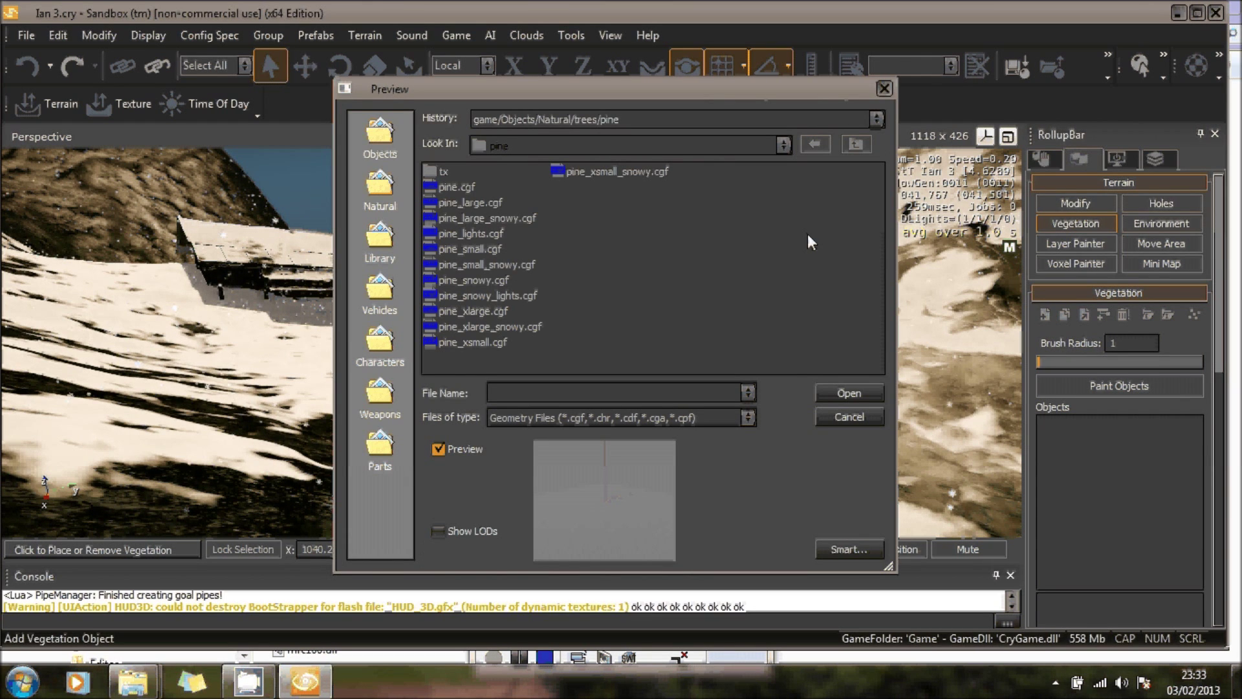
left_click(515, 216)
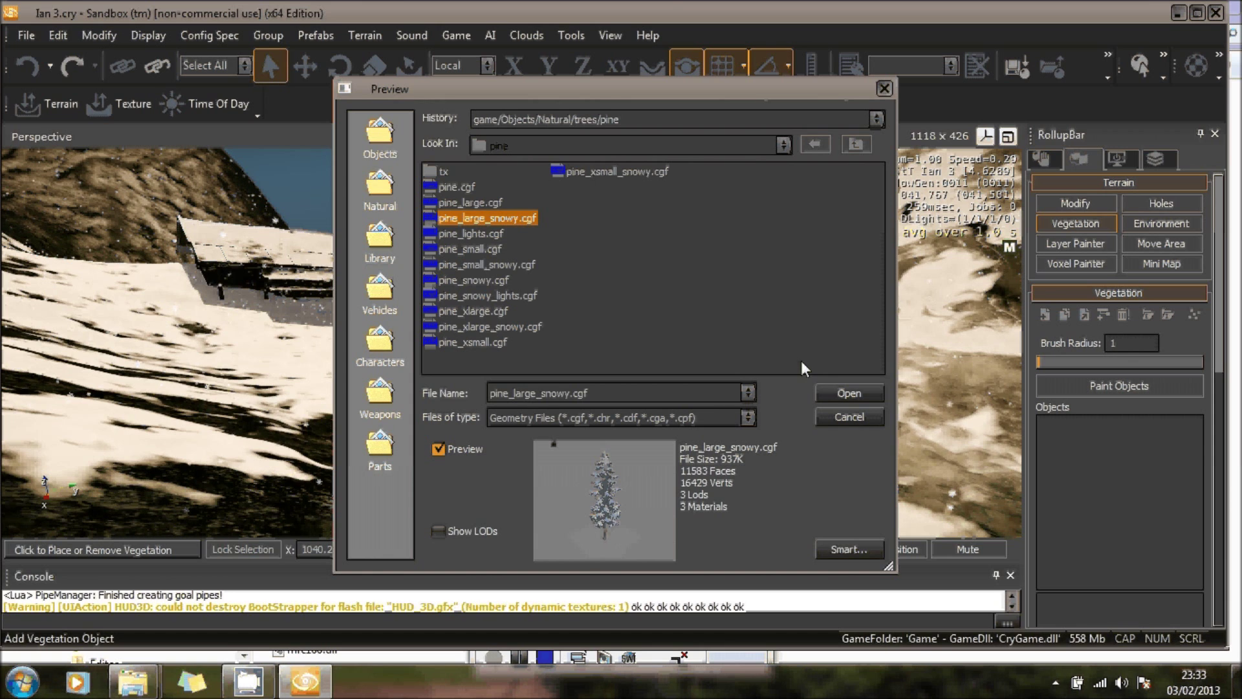
left_click(847, 393)
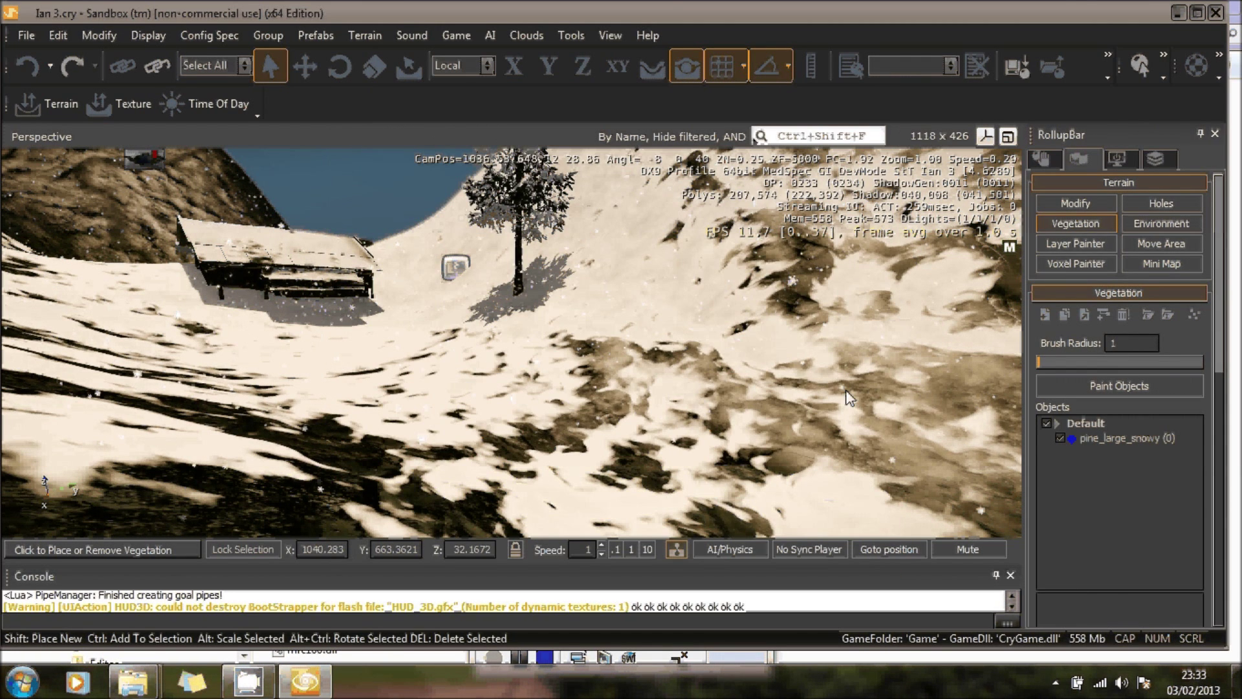
left_click(1079, 439)
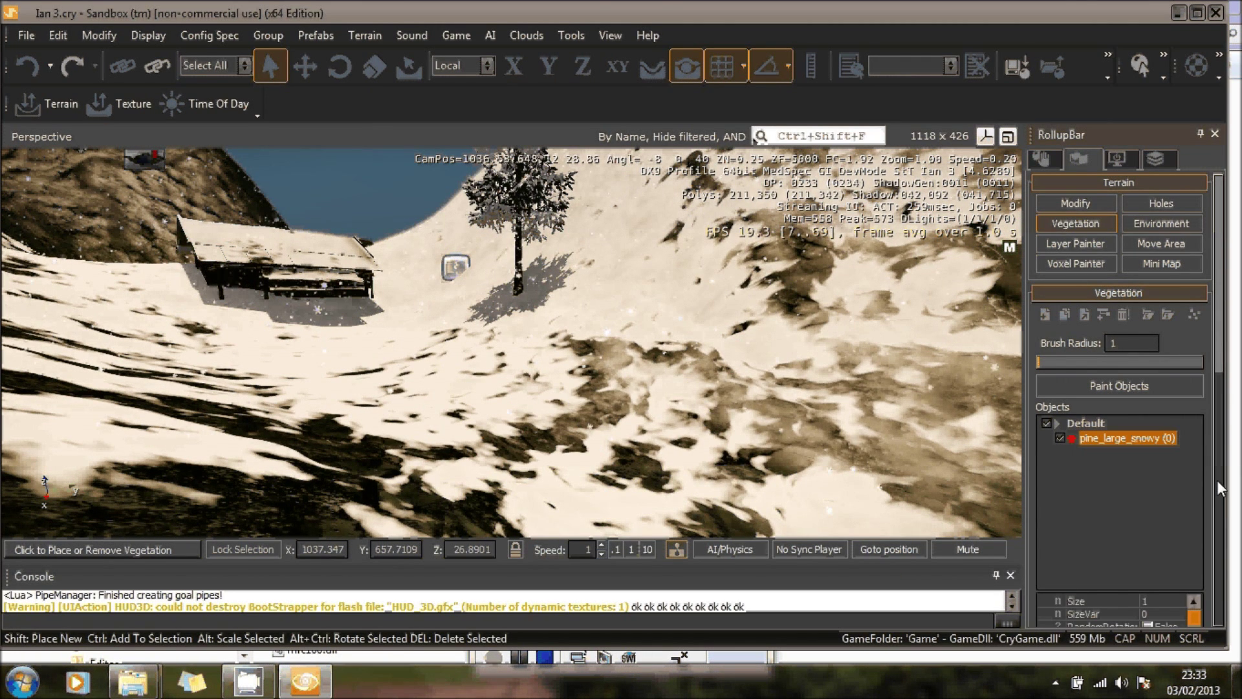
scroll(1222, 463, "down", 3)
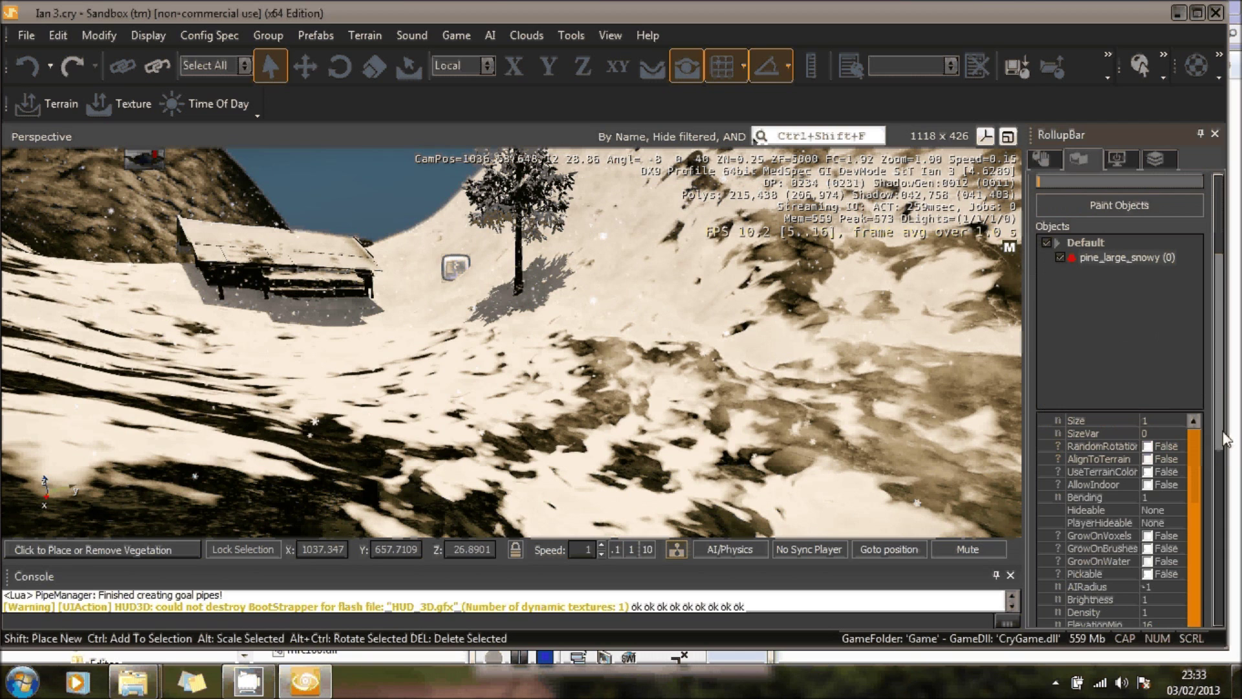
left_click(1181, 432)
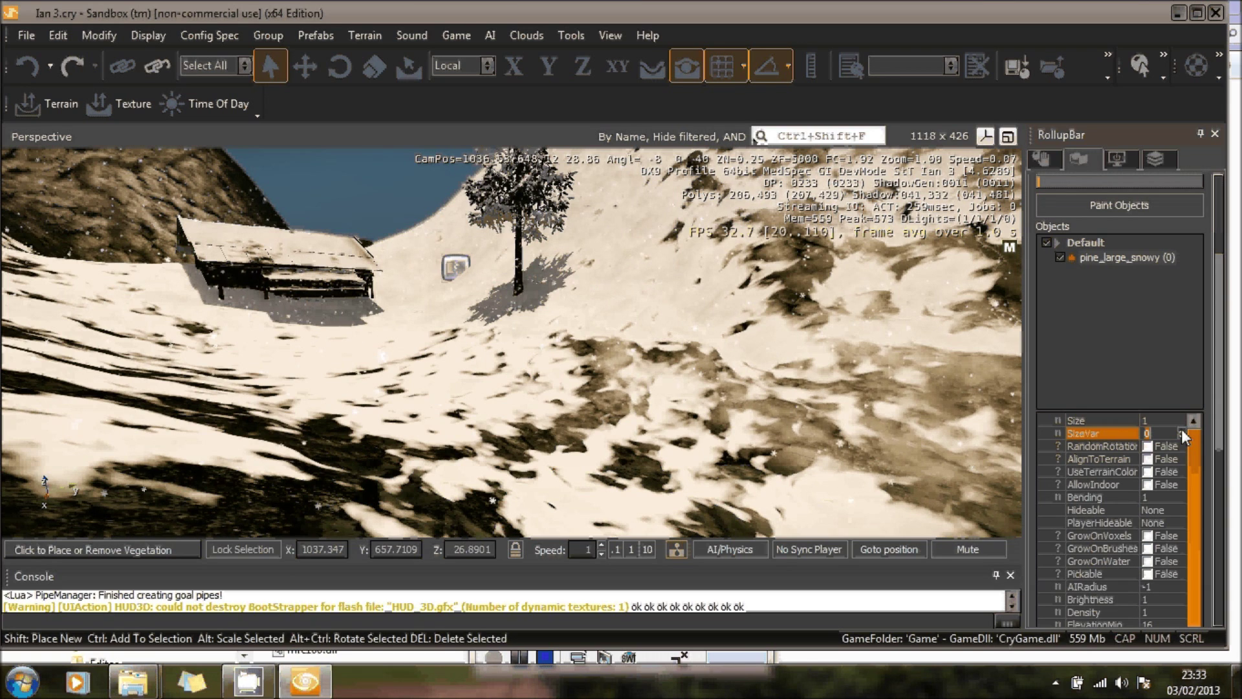
type("0.3")
left_click(1181, 430)
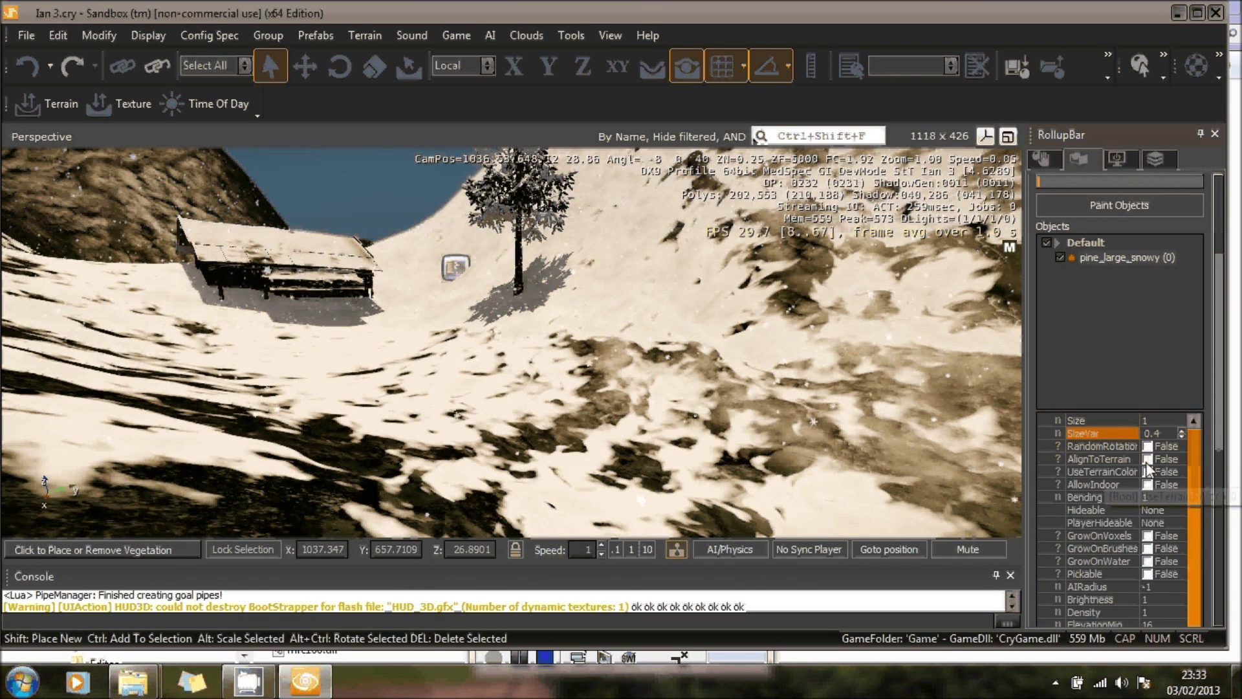
Enable AlignToTerrain for the pines and set the brush radius to 4
left_click(1147, 459)
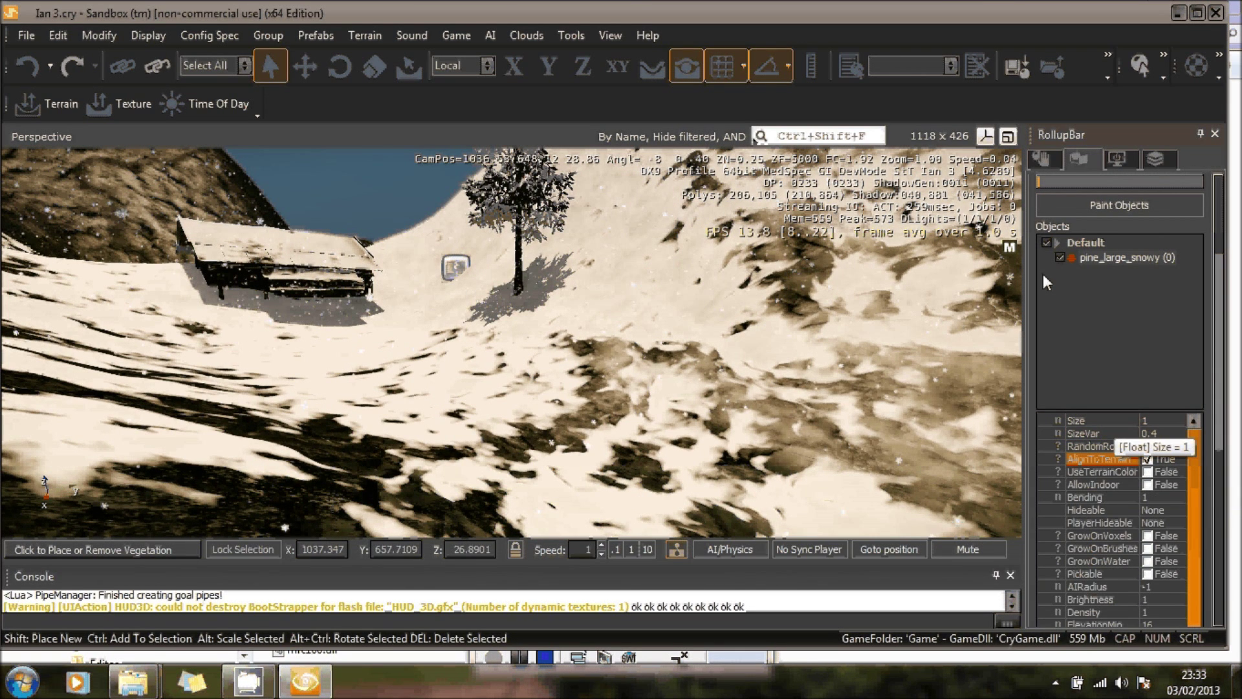
left_click(1046, 183)
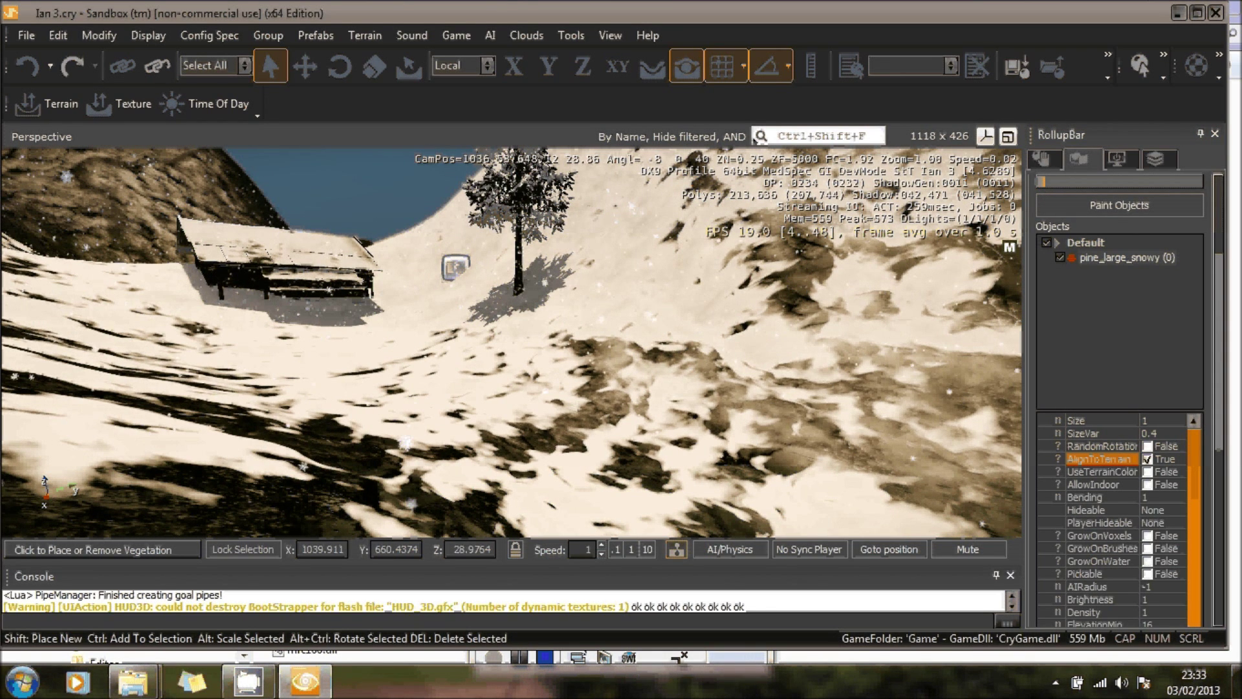
scroll(1202, 254, "up", 3)
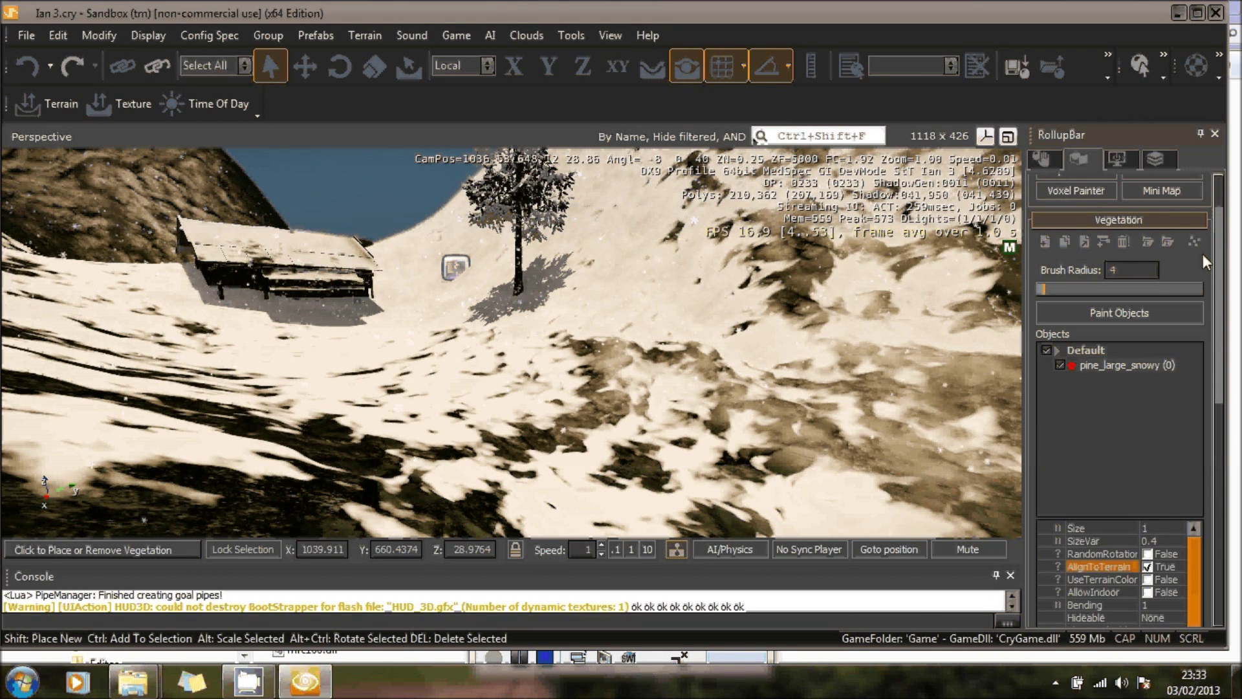
Paint twelve pine_large_snowy trees across the slope and the hillside toward the cabin
left_click(1119, 312)
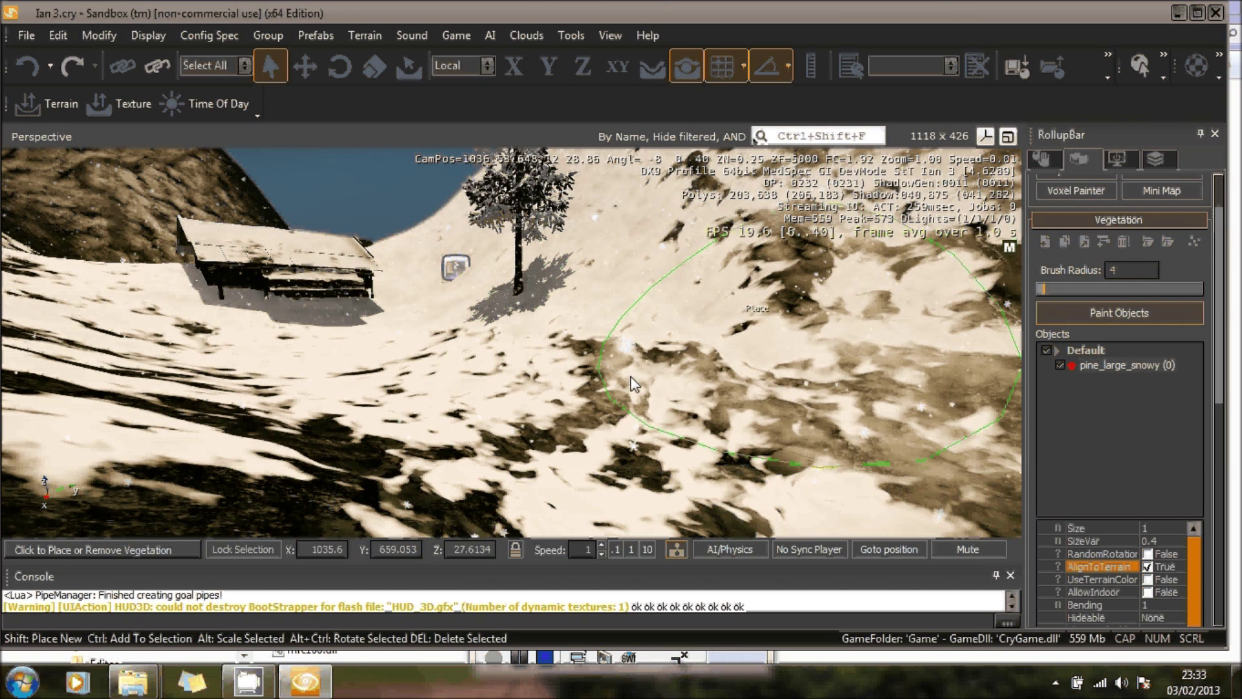
left_click_drag(632, 383, 704, 420)
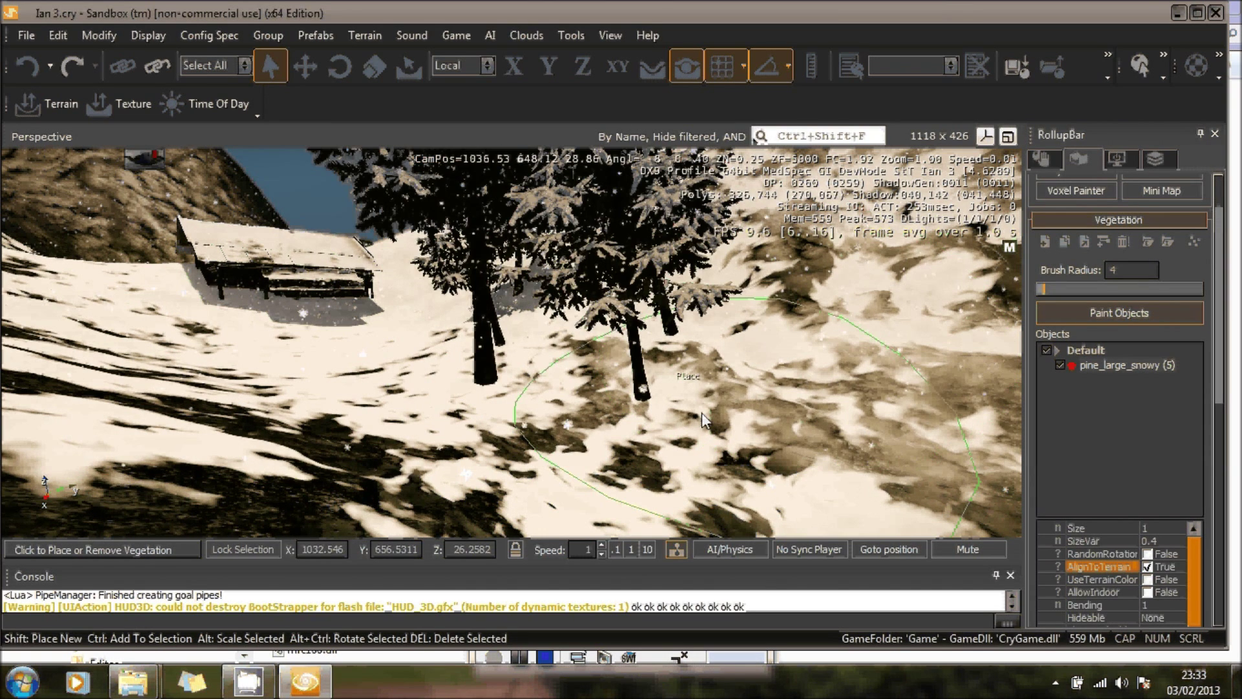
right_click_drag(704, 420, 2, 295)
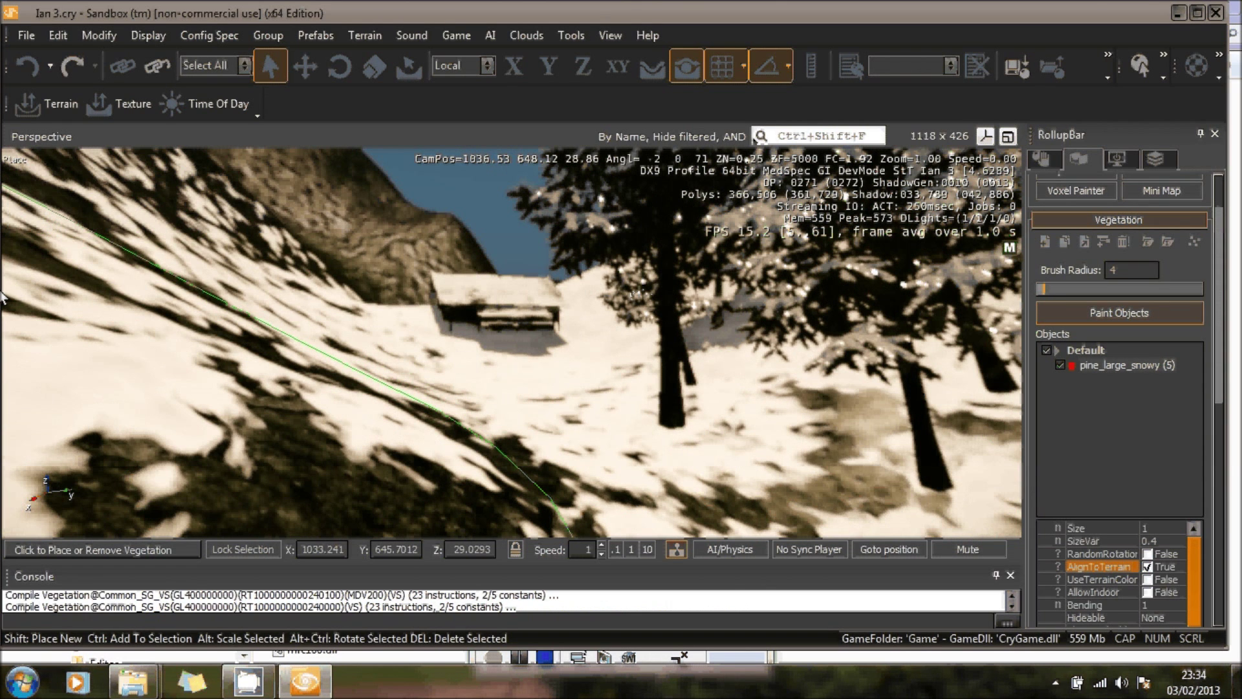
left_click_drag(2, 297, 157, 300)
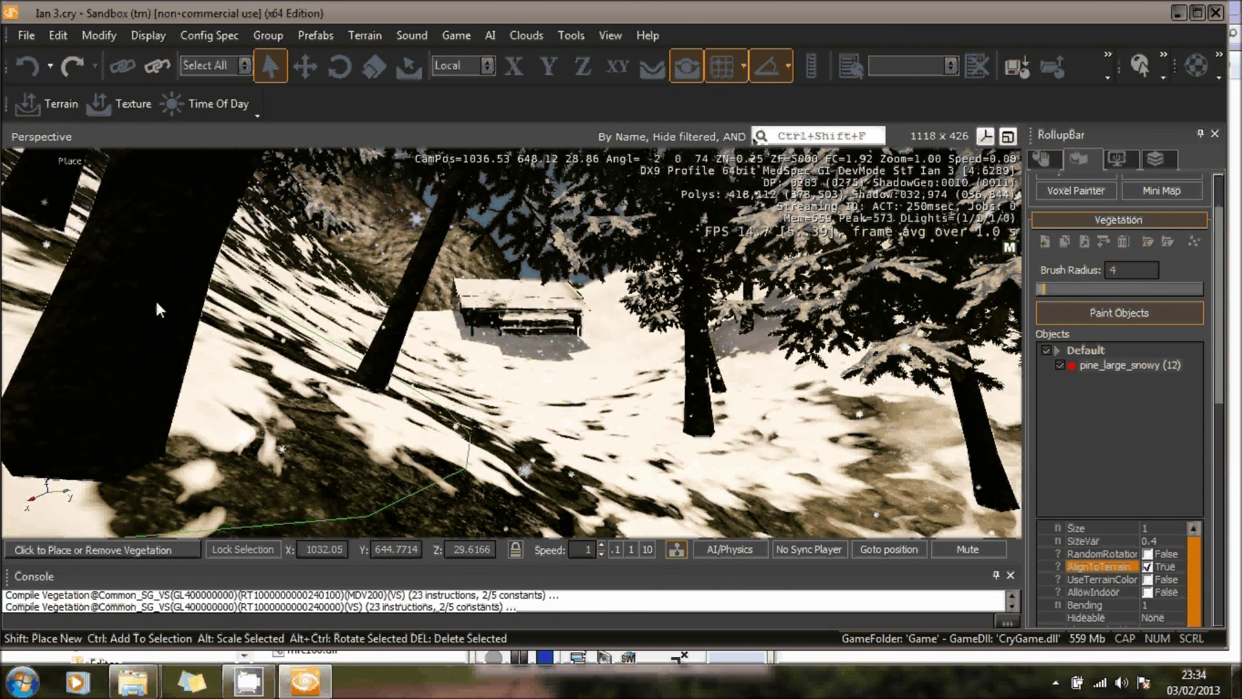
left_click(456, 35)
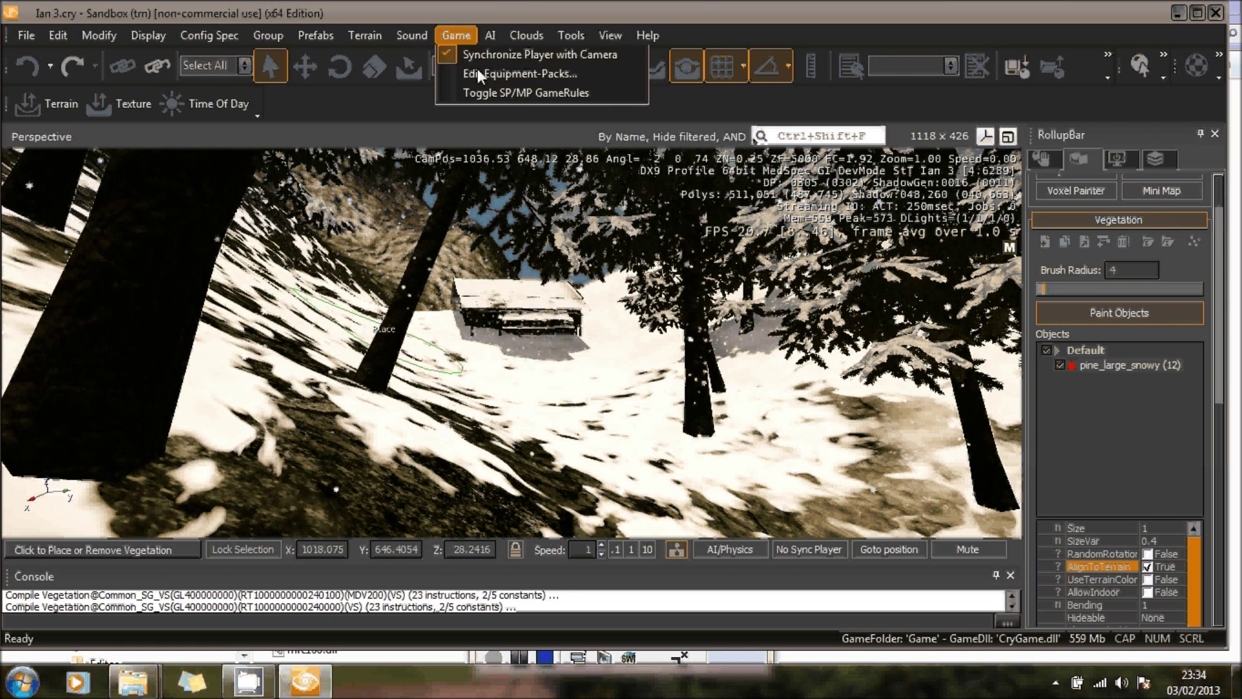
Briefly test the level in game mode, return to the editor, and turn to face the hillside
key("ctrl+g")
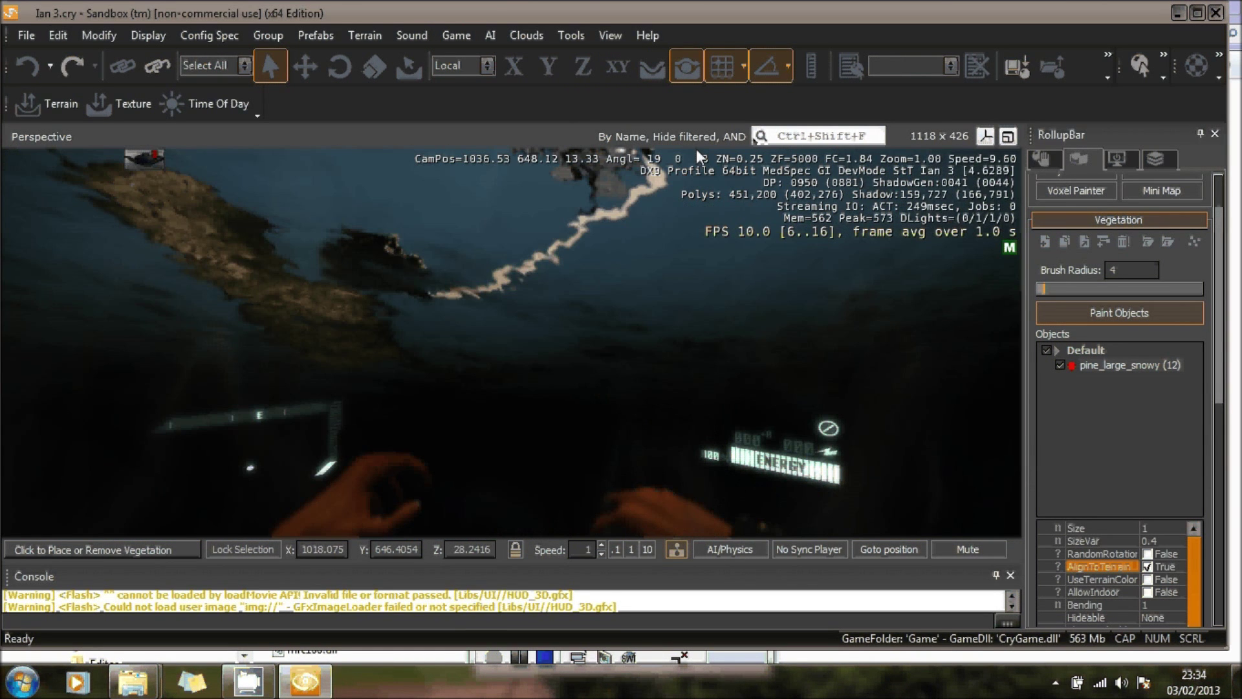
key("Escape")
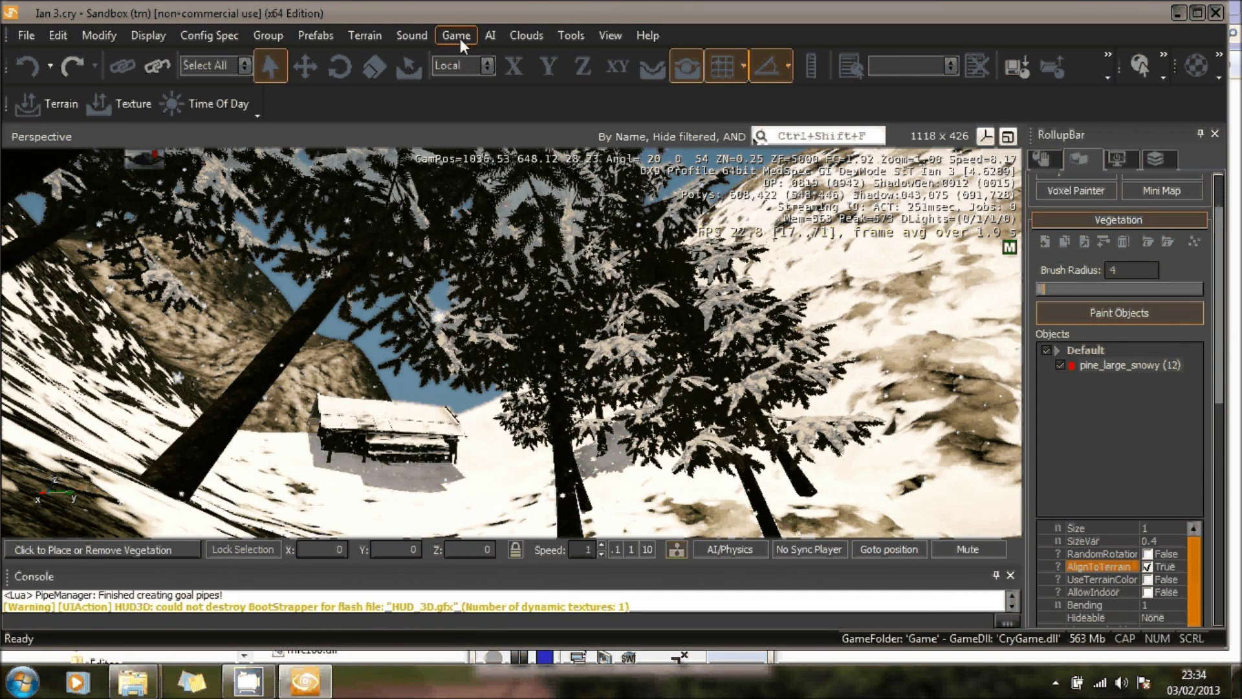
key("Escape")
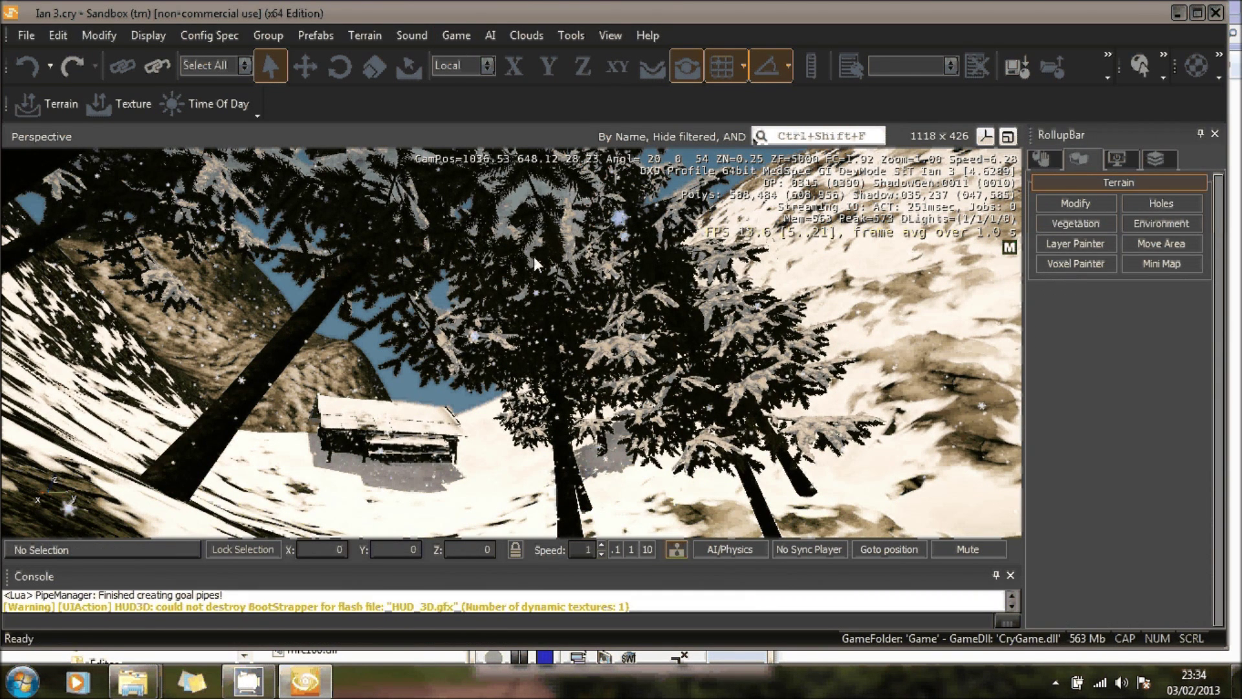
scroll(534, 256, "up", 3)
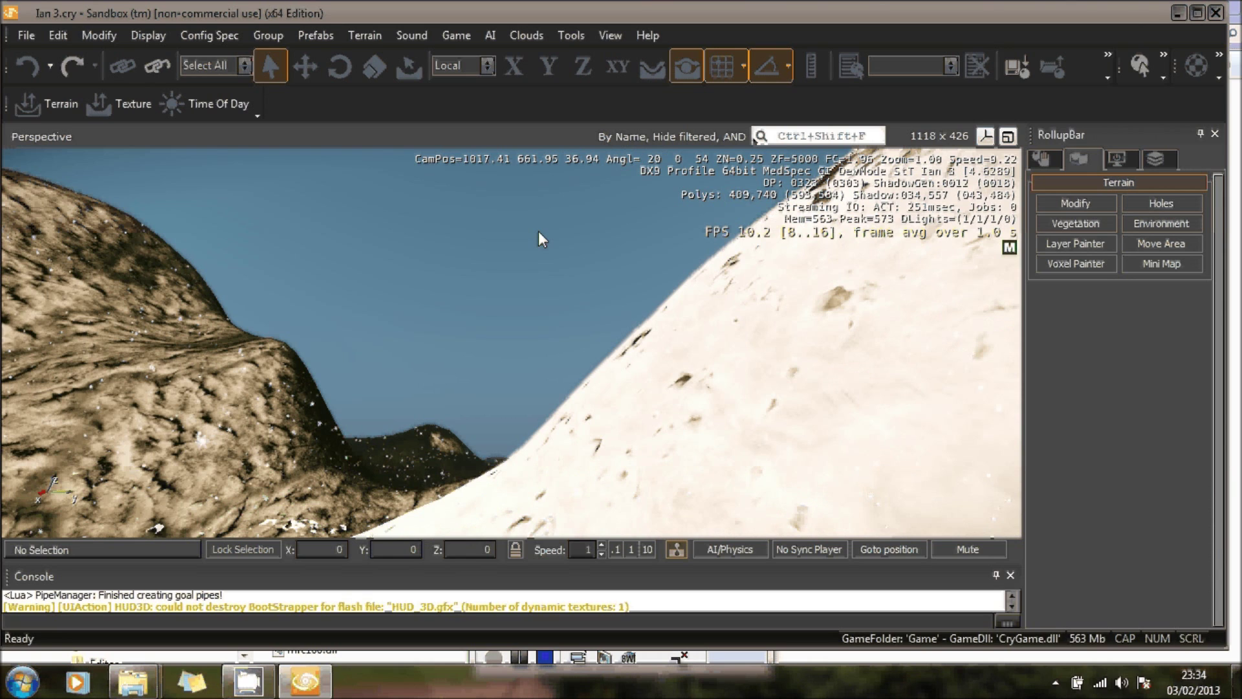
right_click_drag(538, 231, 556, 227)
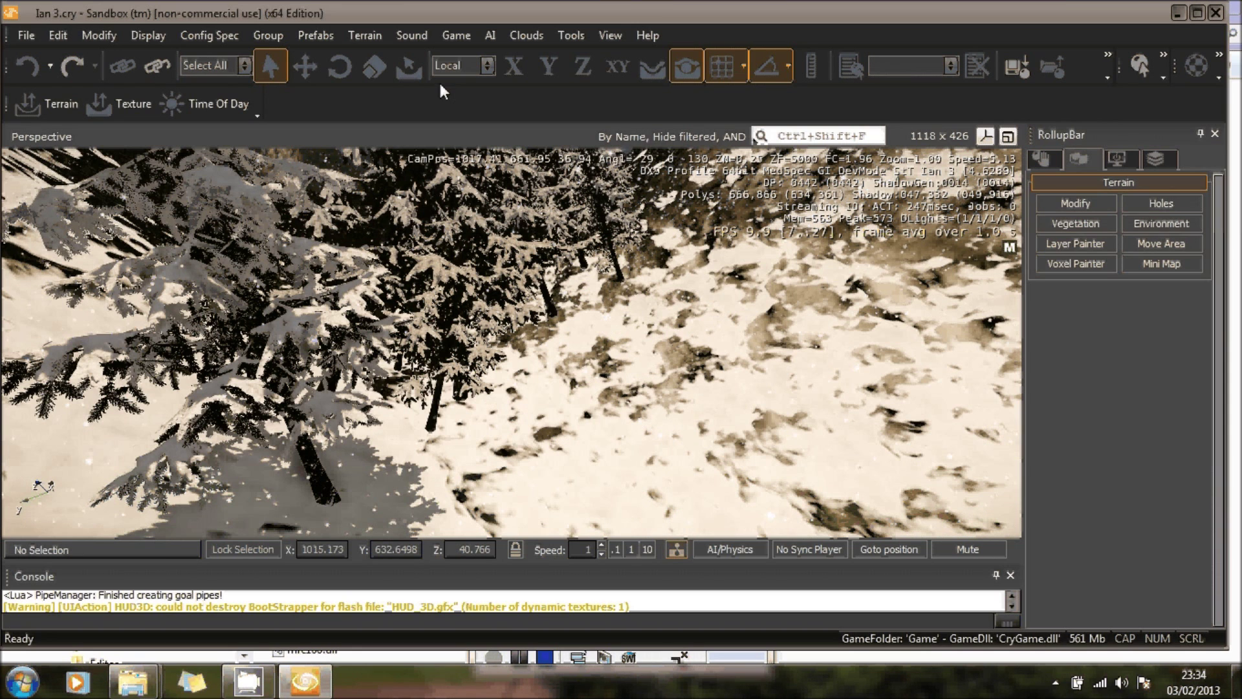
Playtest again by firing the rifle and throwing a grenade onto the snow, then look around in the editor
key("ctrl+g")
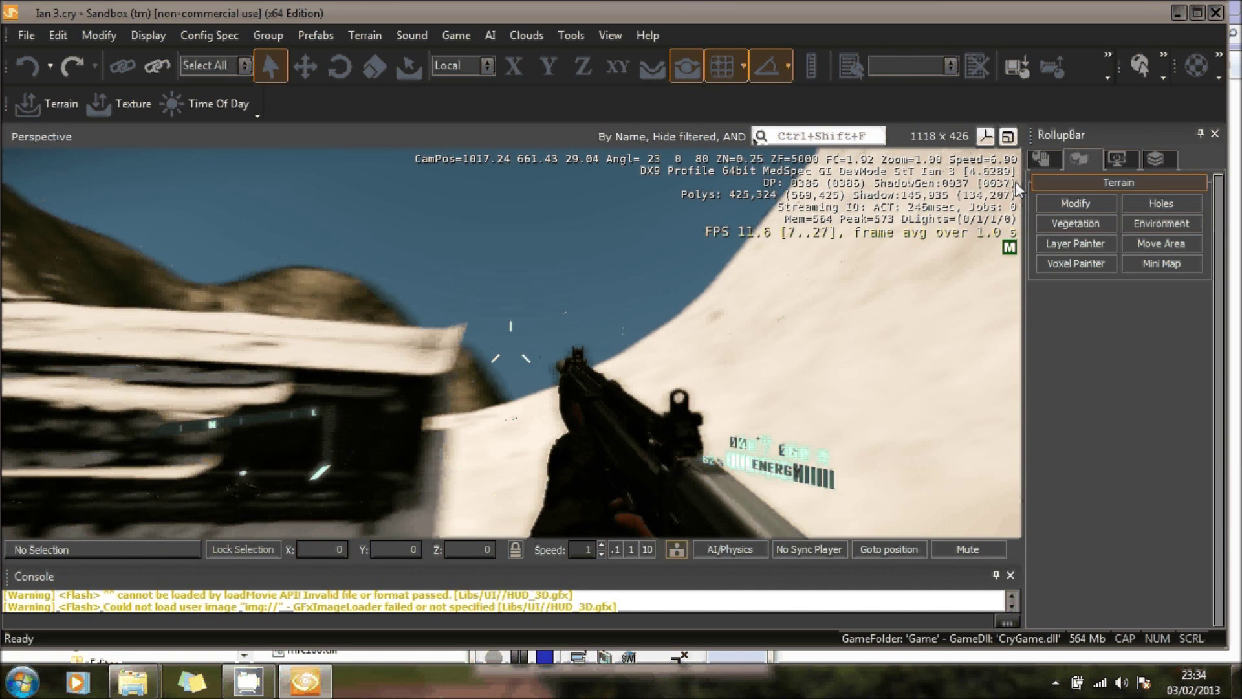
left_click(928, 340)
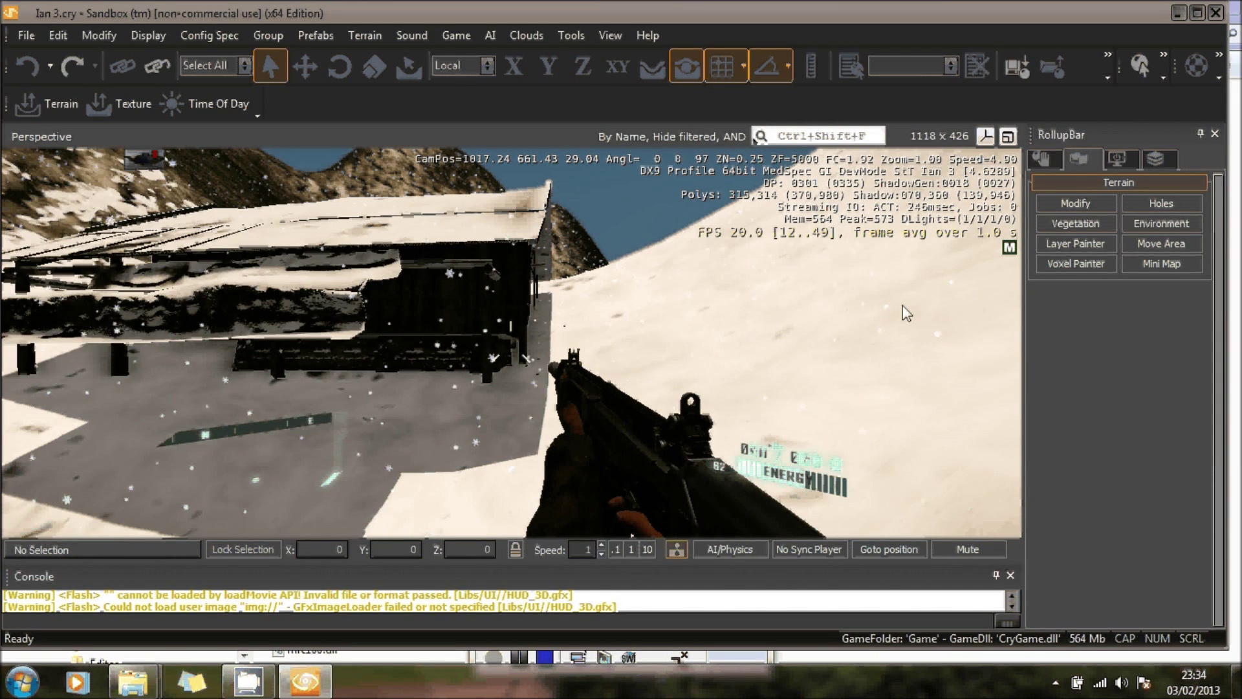
key("q")
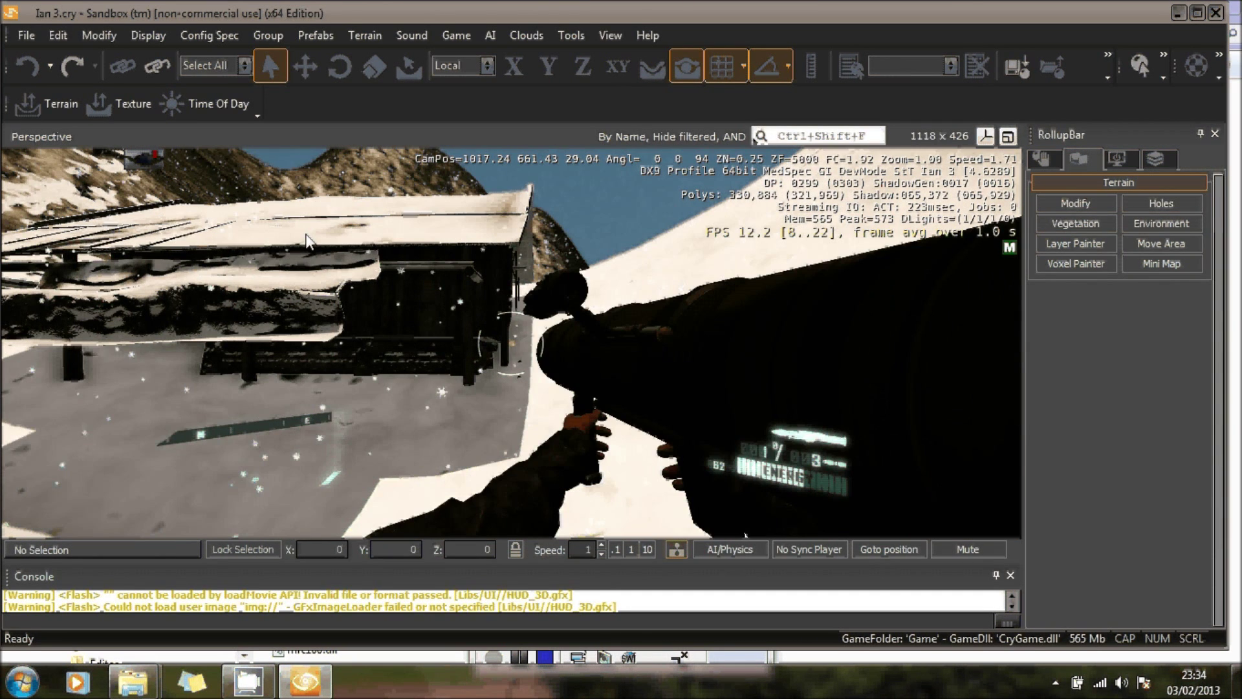
left_click(306, 240)
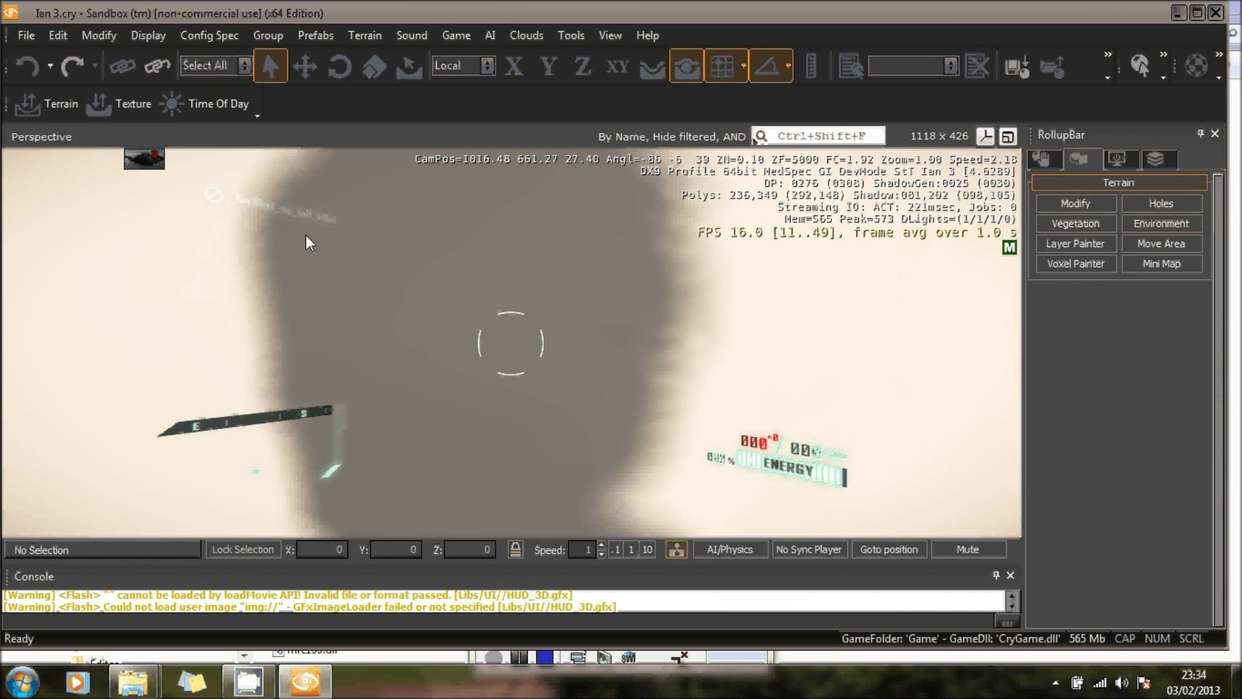
key("Escape")
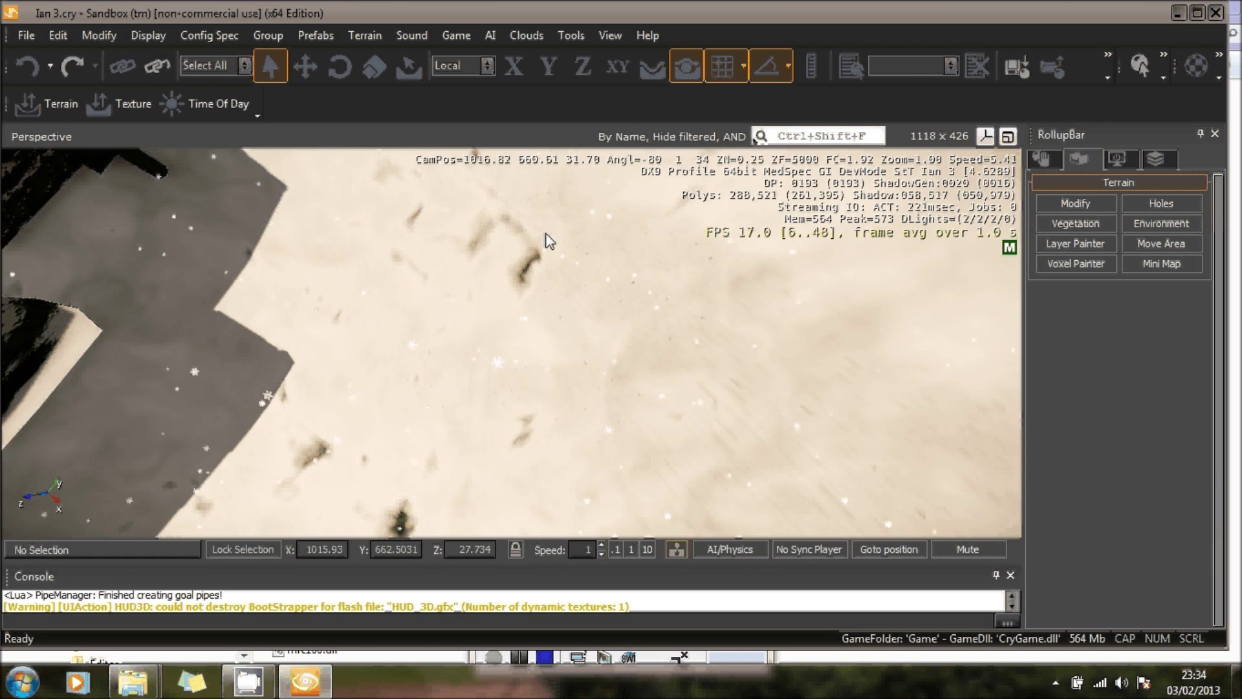
right_click_drag(556, 315, 602, 516)
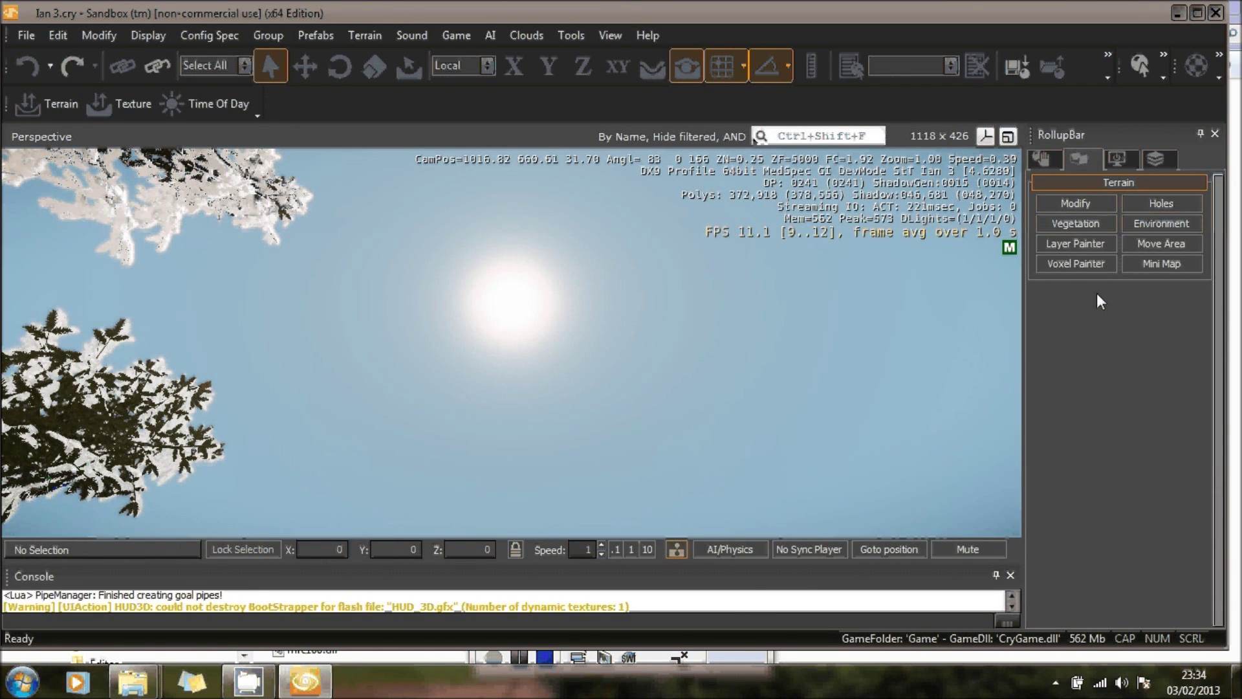
Add a new layer in Terrain Texture Layers and open its material in the Material Editor
left_click(1148, 222)
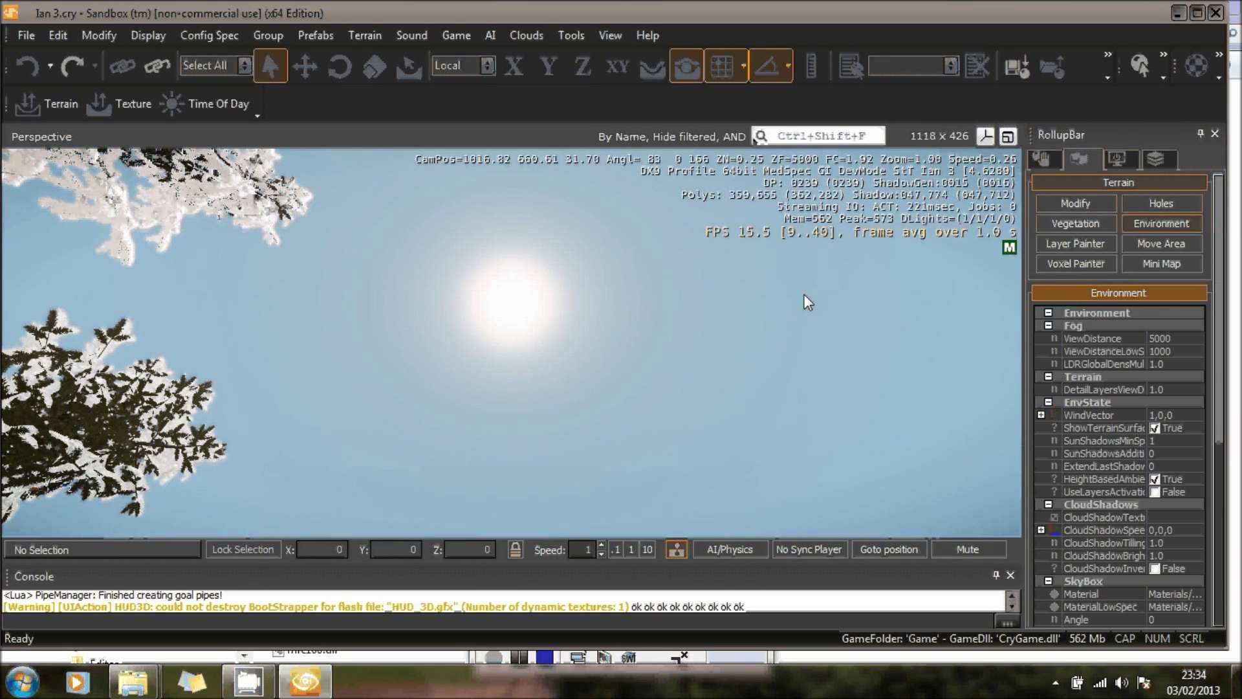
left_click(135, 100)
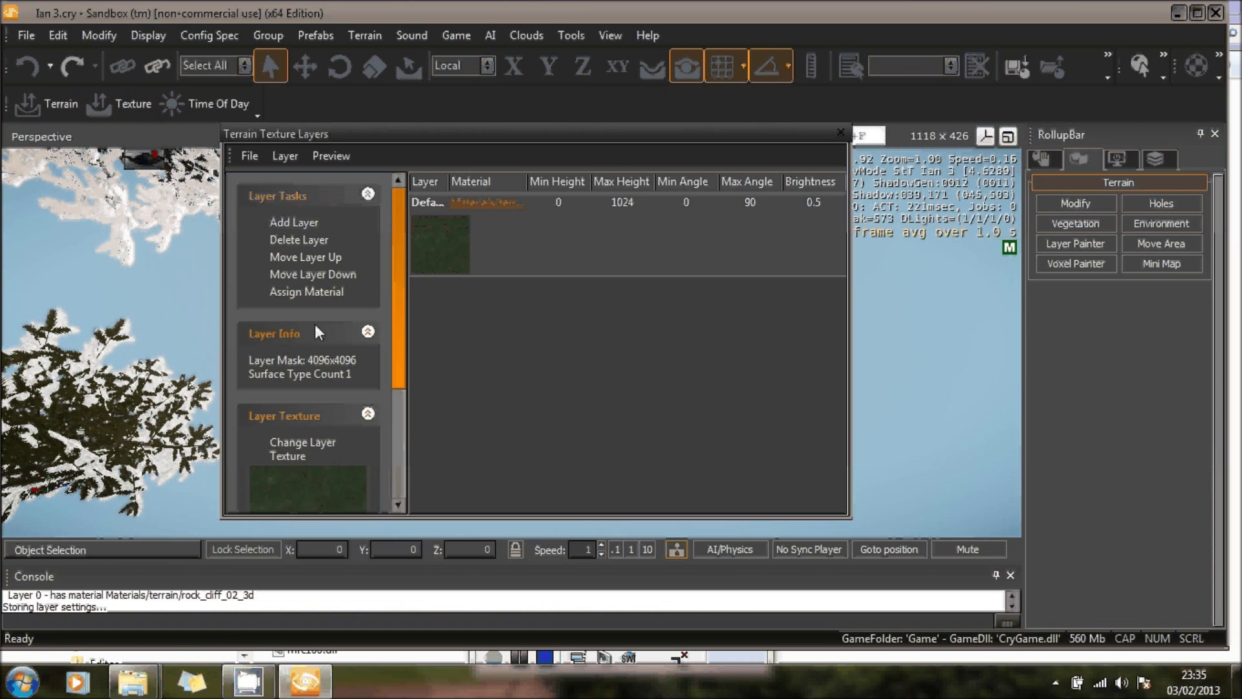
left_click(309, 223)
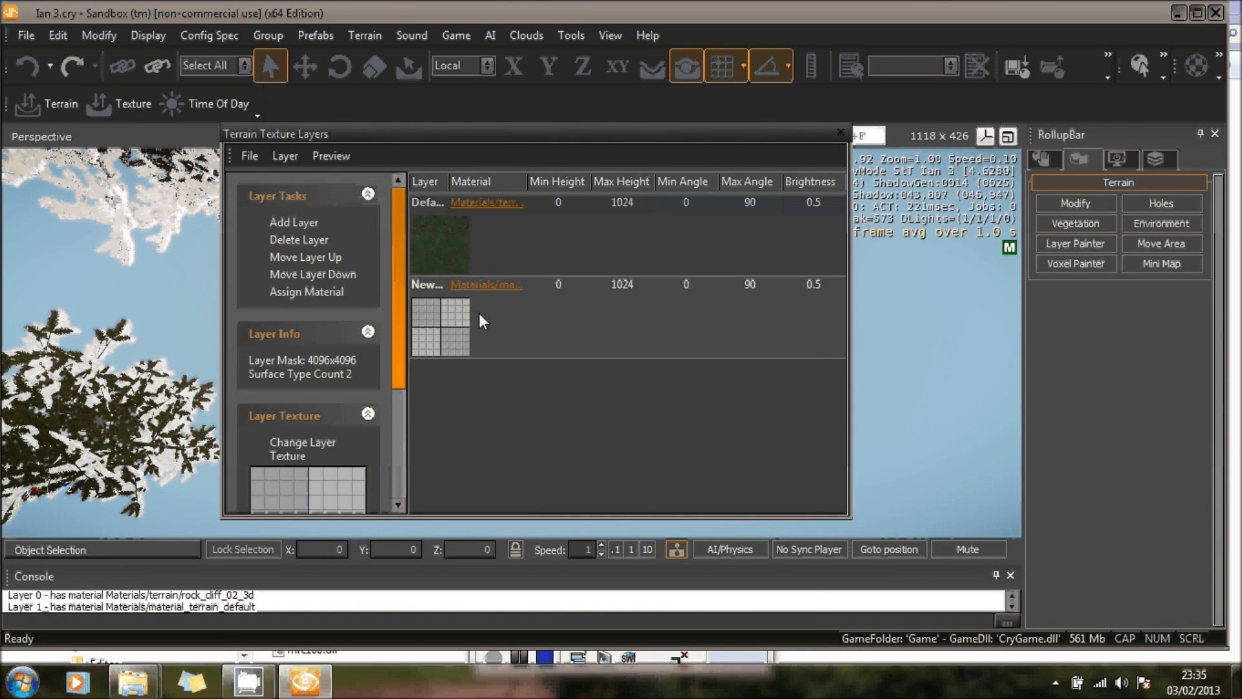
double_click(478, 314)
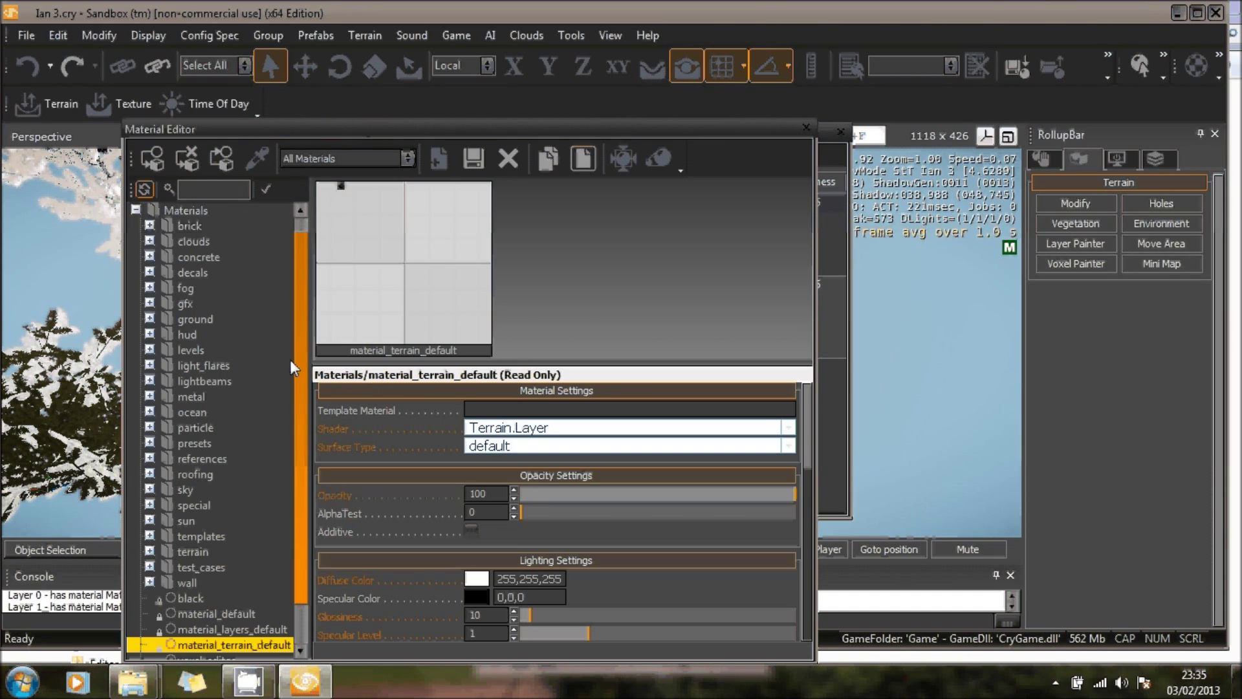
Select the sky > day material and set its Specular texture to textures/skys/day/box_12.dds
left_click(152, 489)
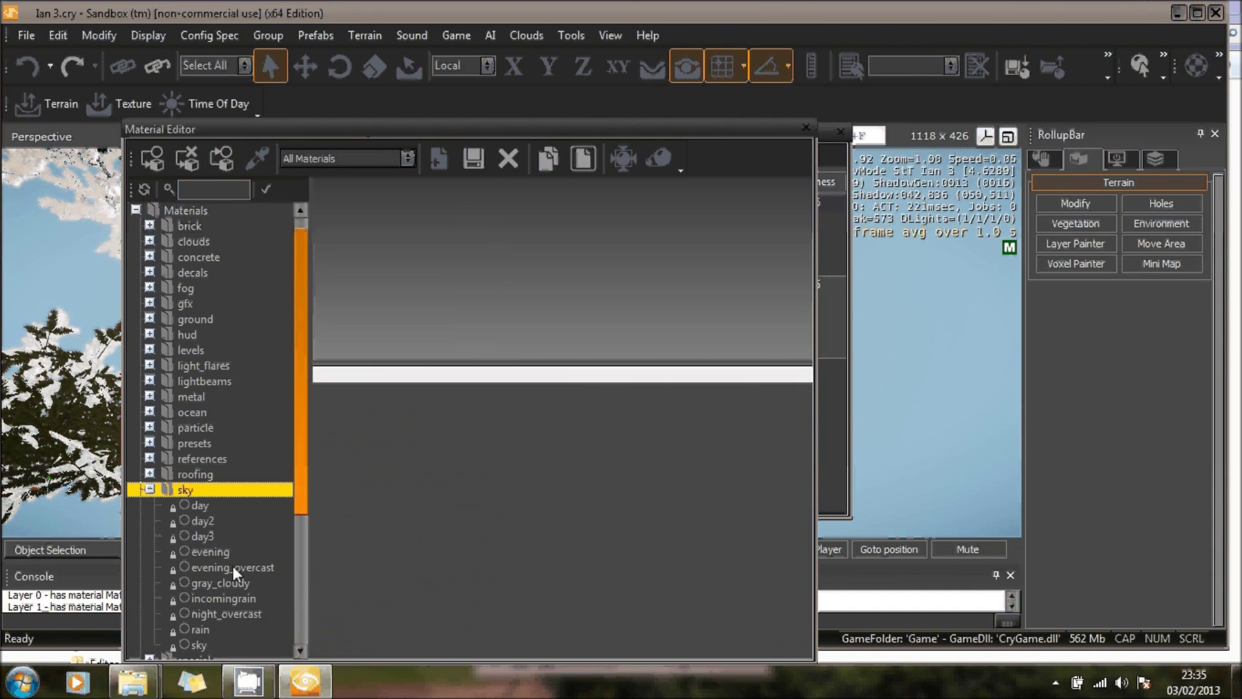
left_click(196, 503)
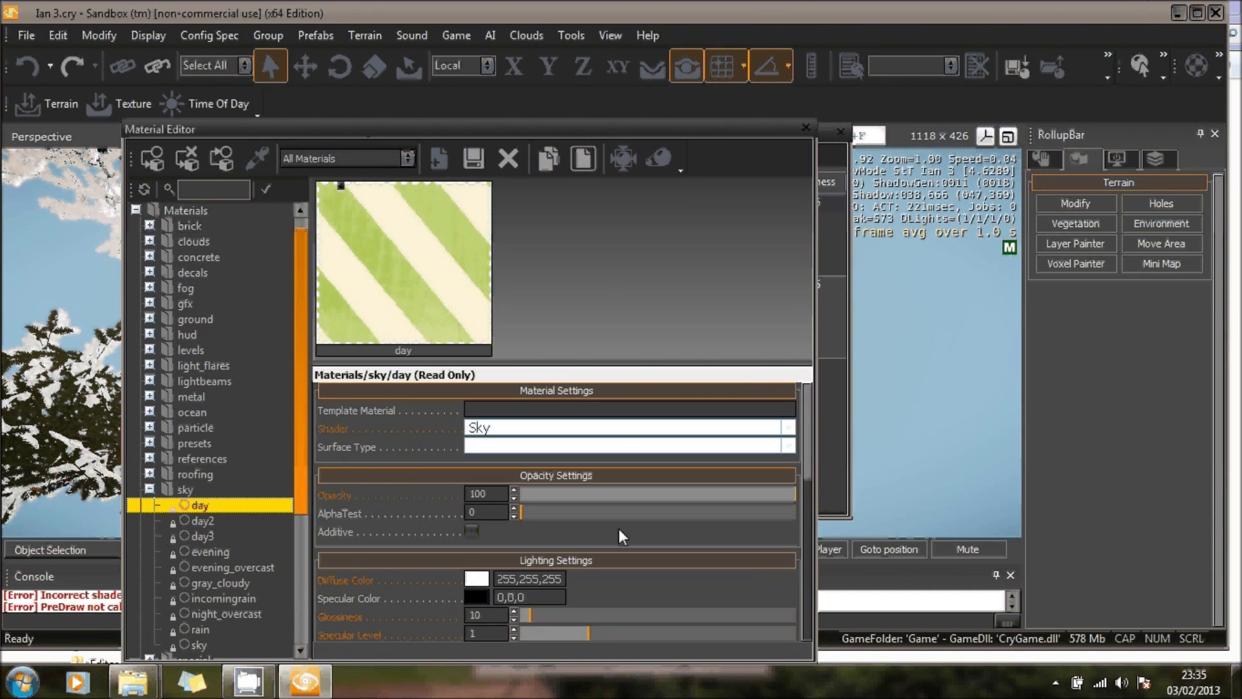
scroll(806, 457, "down", 5)
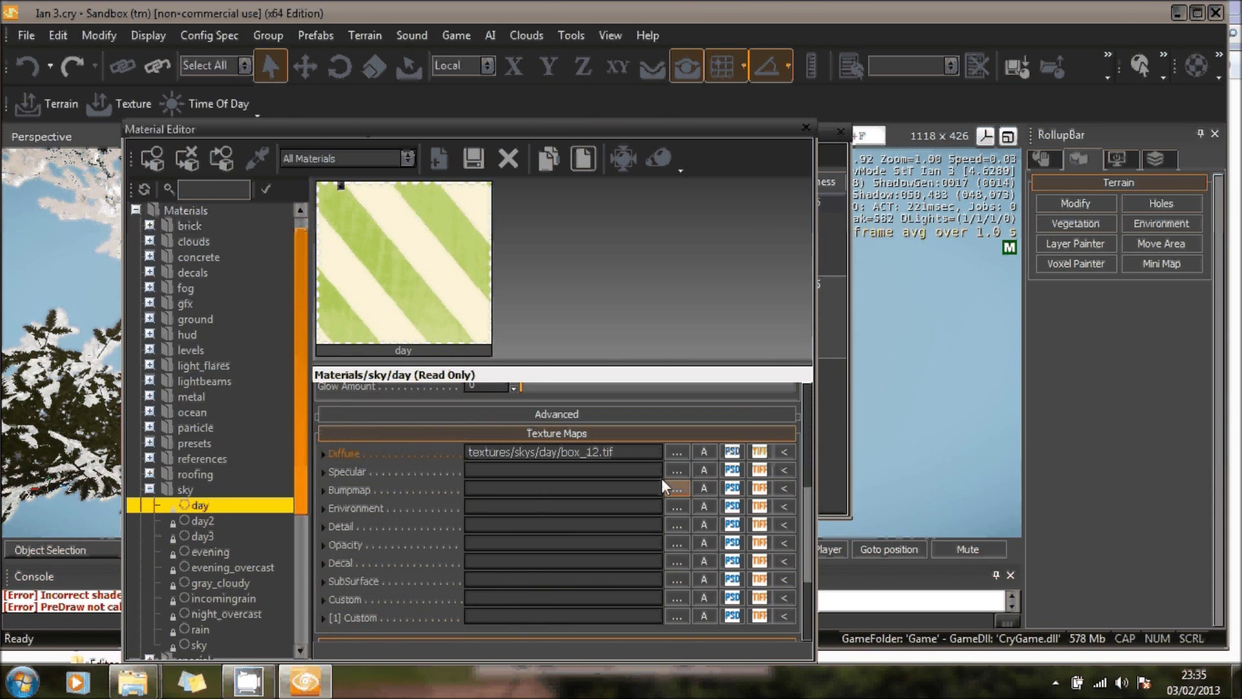
left_click(674, 470)
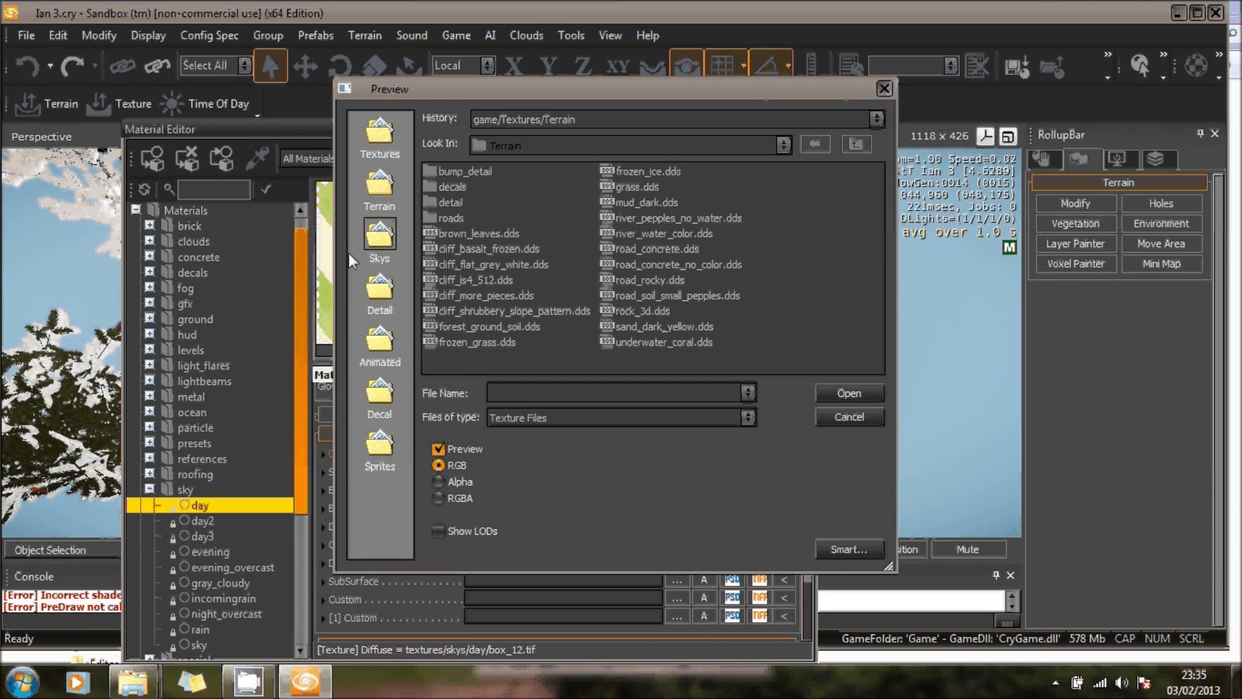
left_click(348, 254)
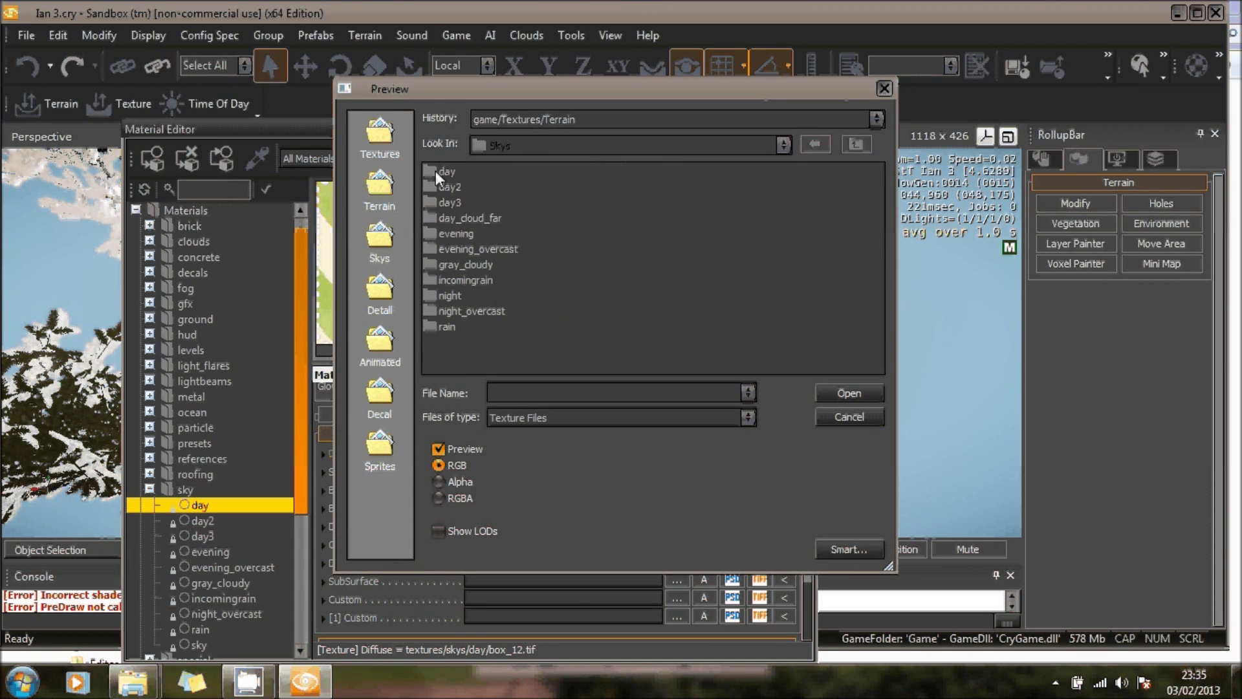
double_click(436, 171)
key("Down")
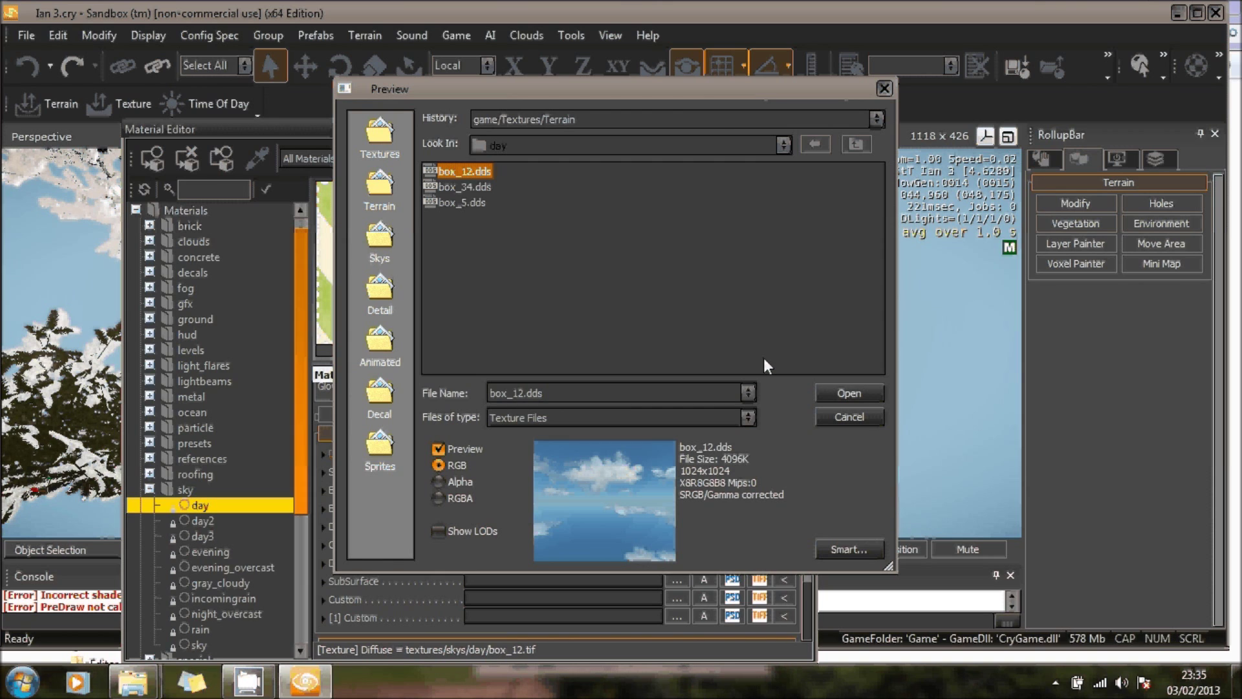
key("Return")
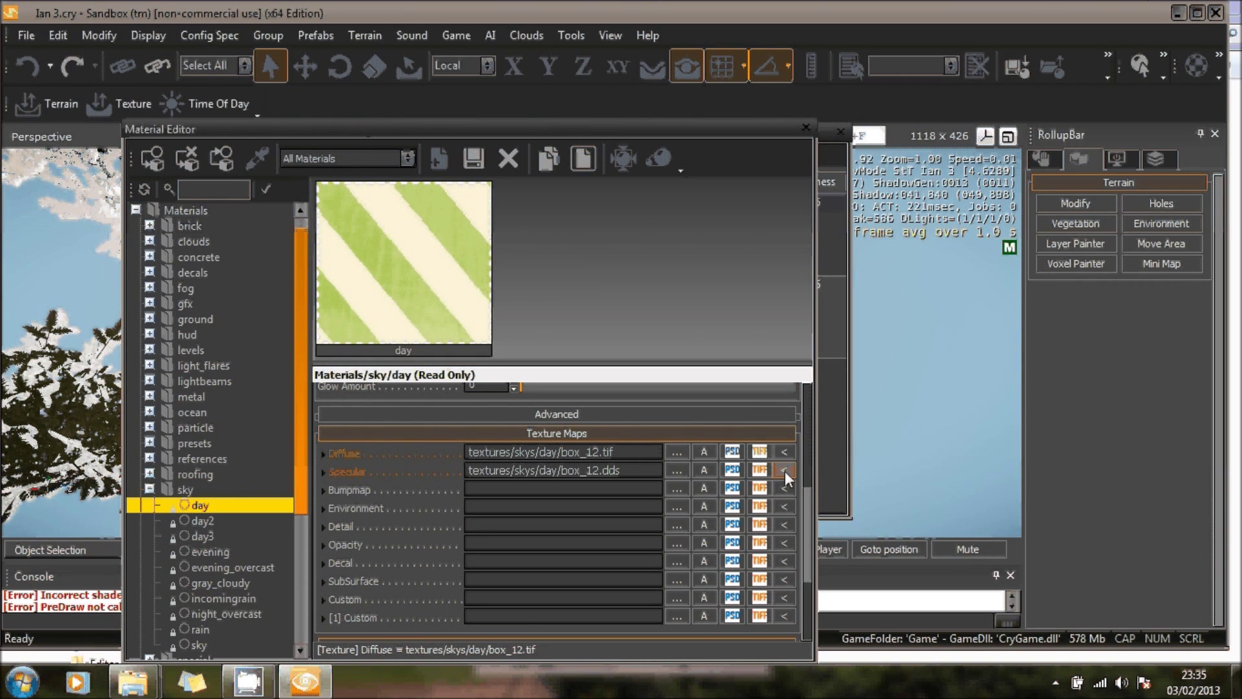
Set the day material's Bumpmap to box_12.dds as well and close the Material Editor
left_click(677, 489)
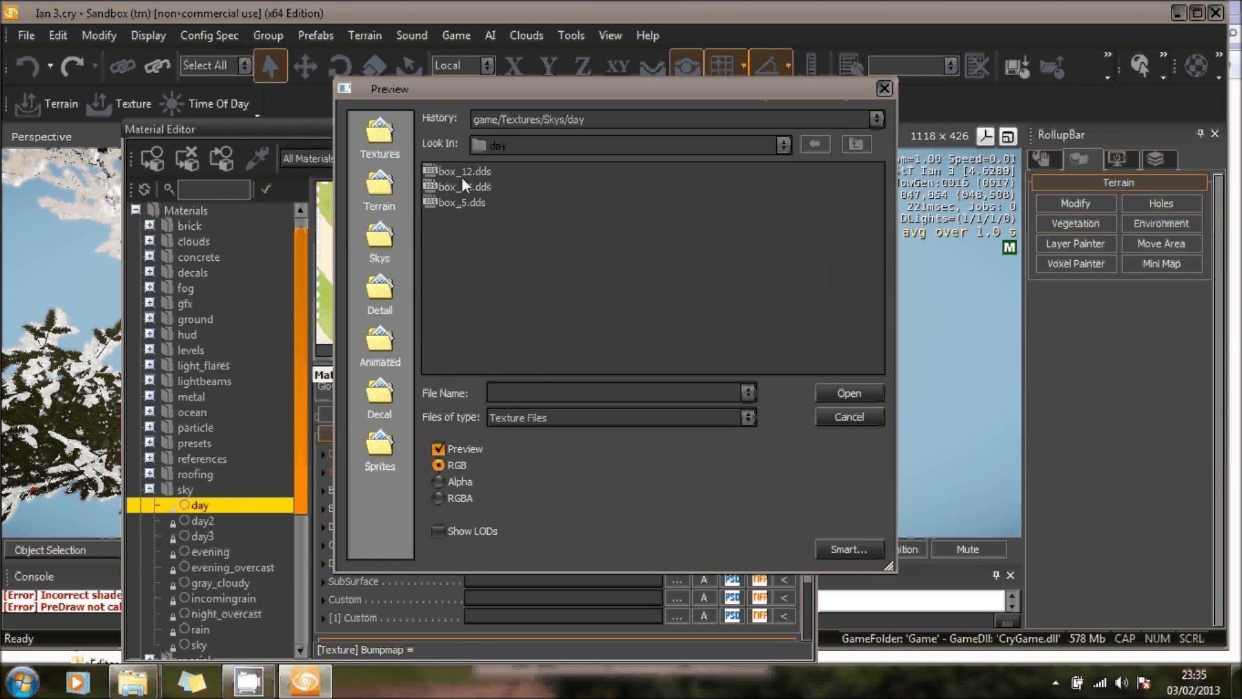
double_click(462, 176)
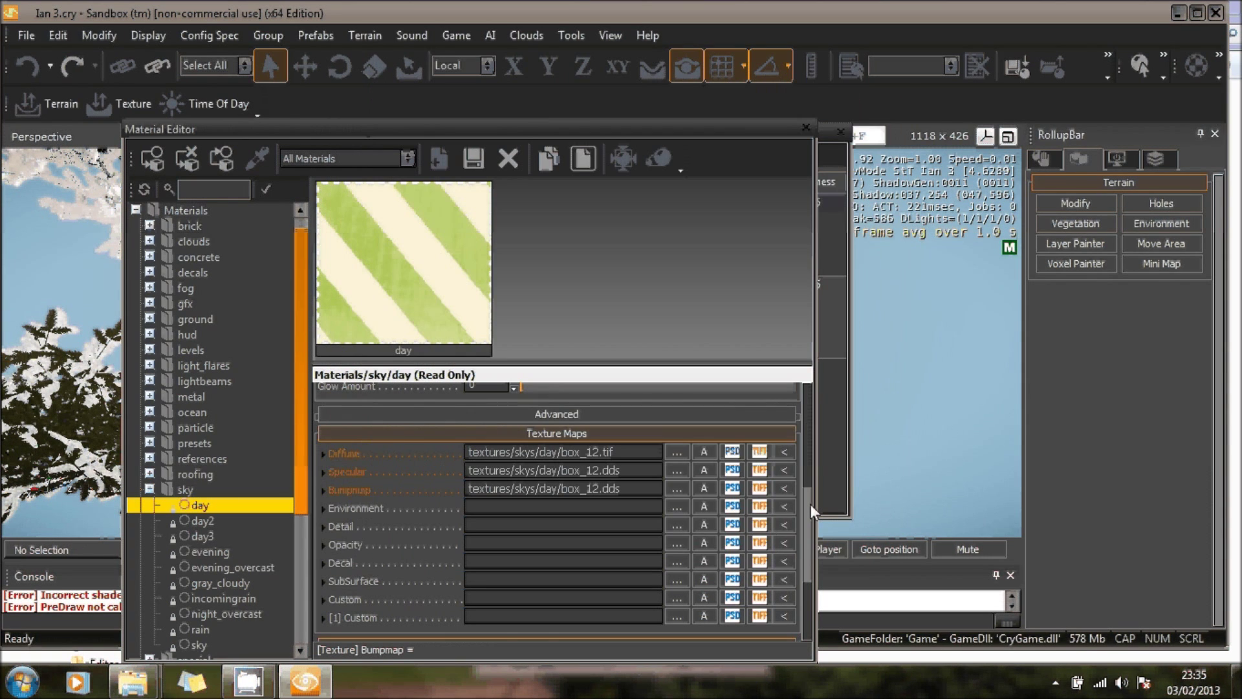
left_click(806, 127)
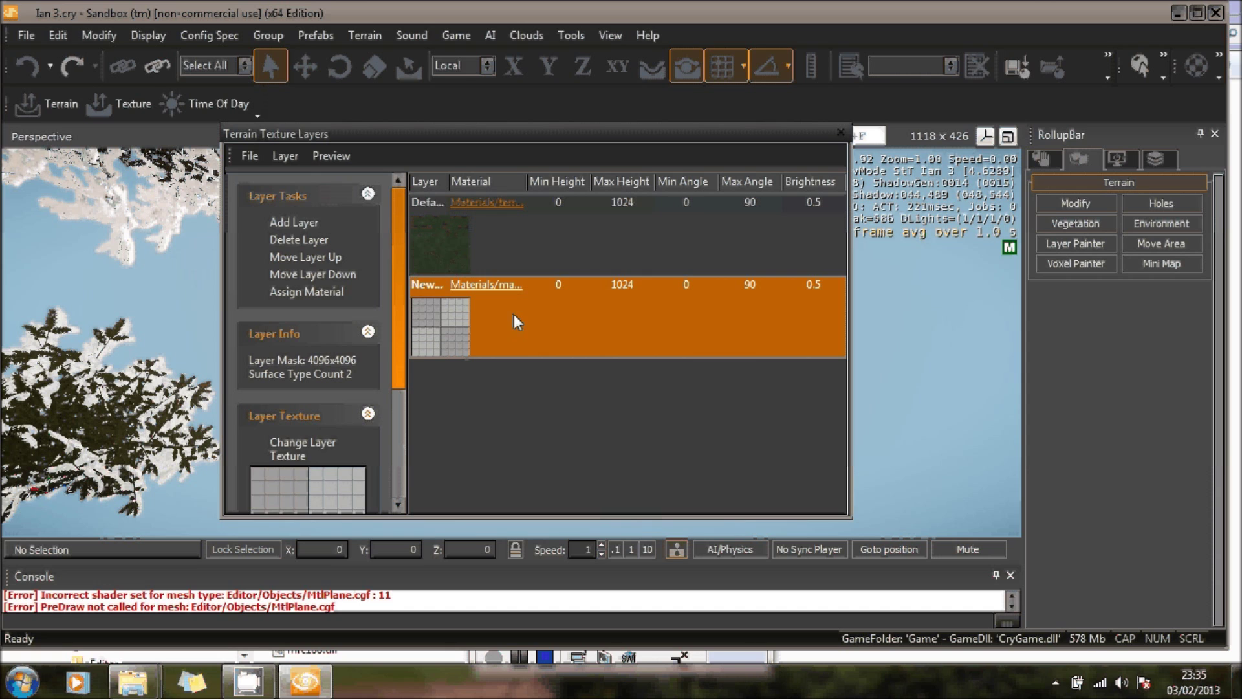
Assign the sky day material to the new layer and give it a cloudy texture from Skys > day
left_click(332, 291)
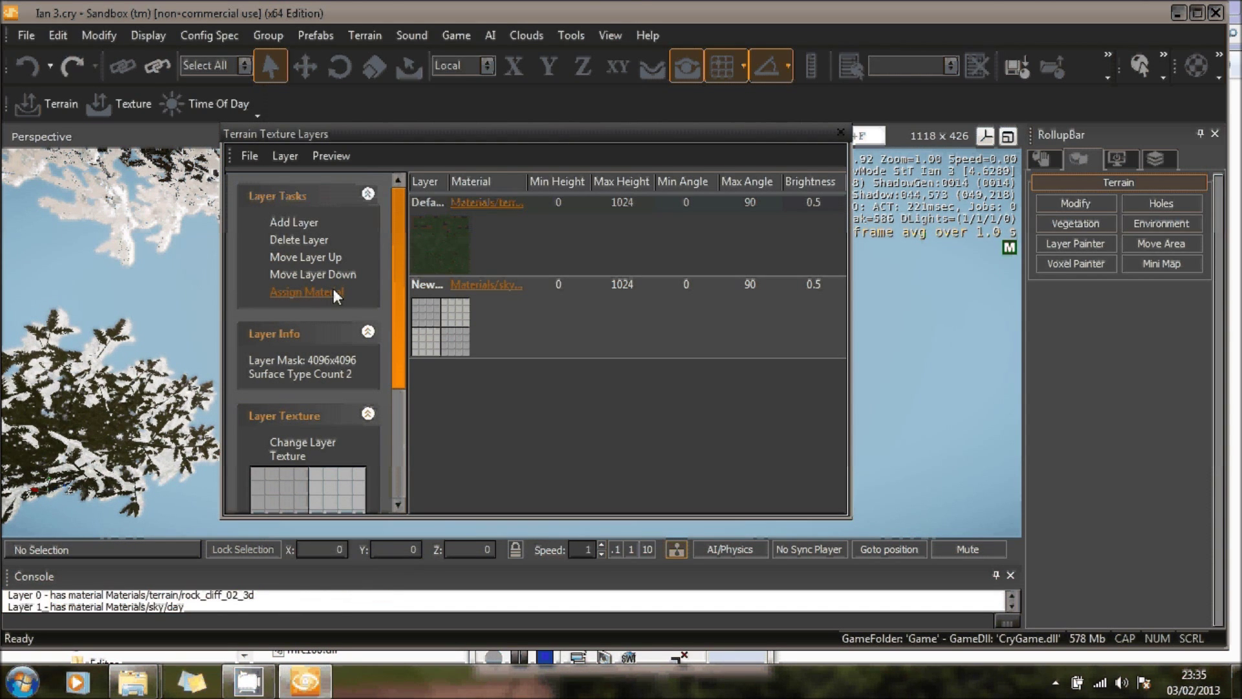
left_click(294, 449)
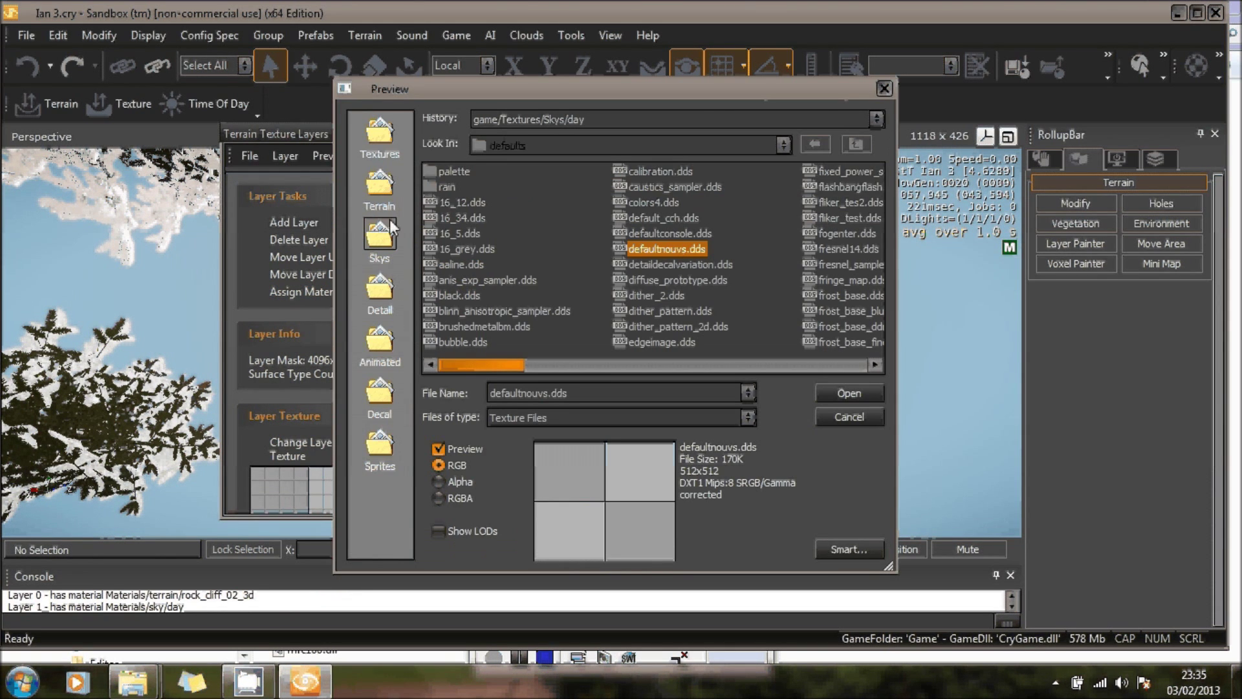
left_click(380, 255)
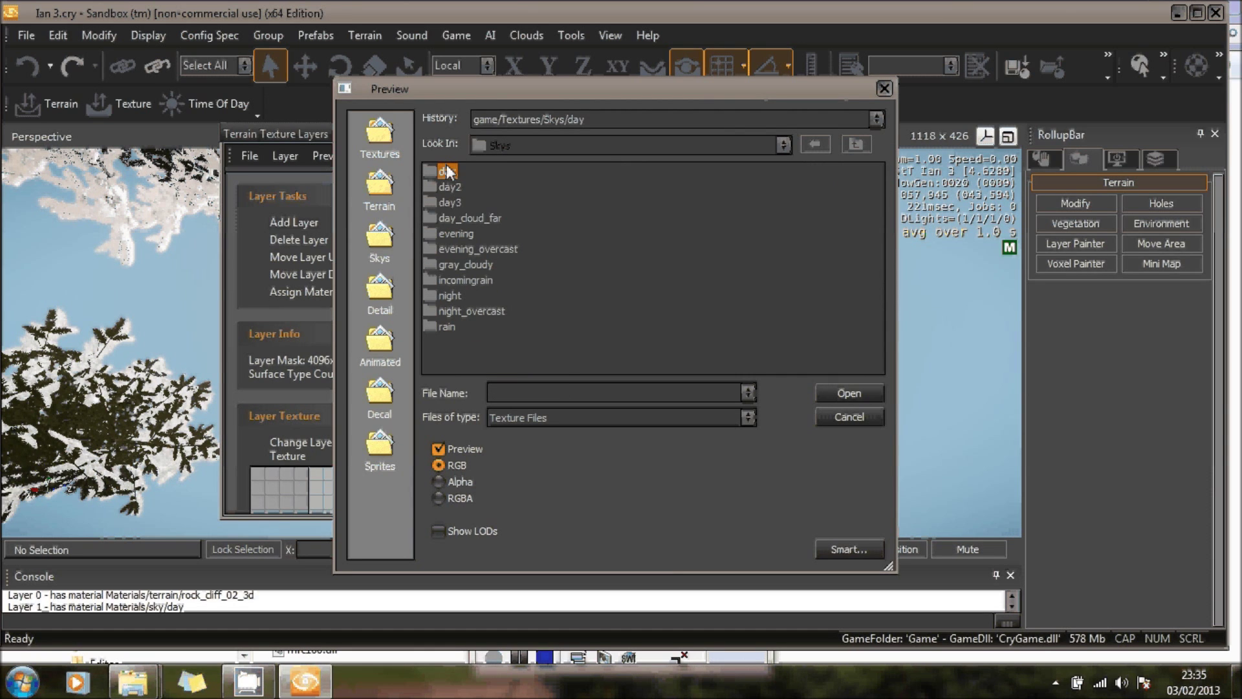
double_click(446, 170)
double_click(446, 170)
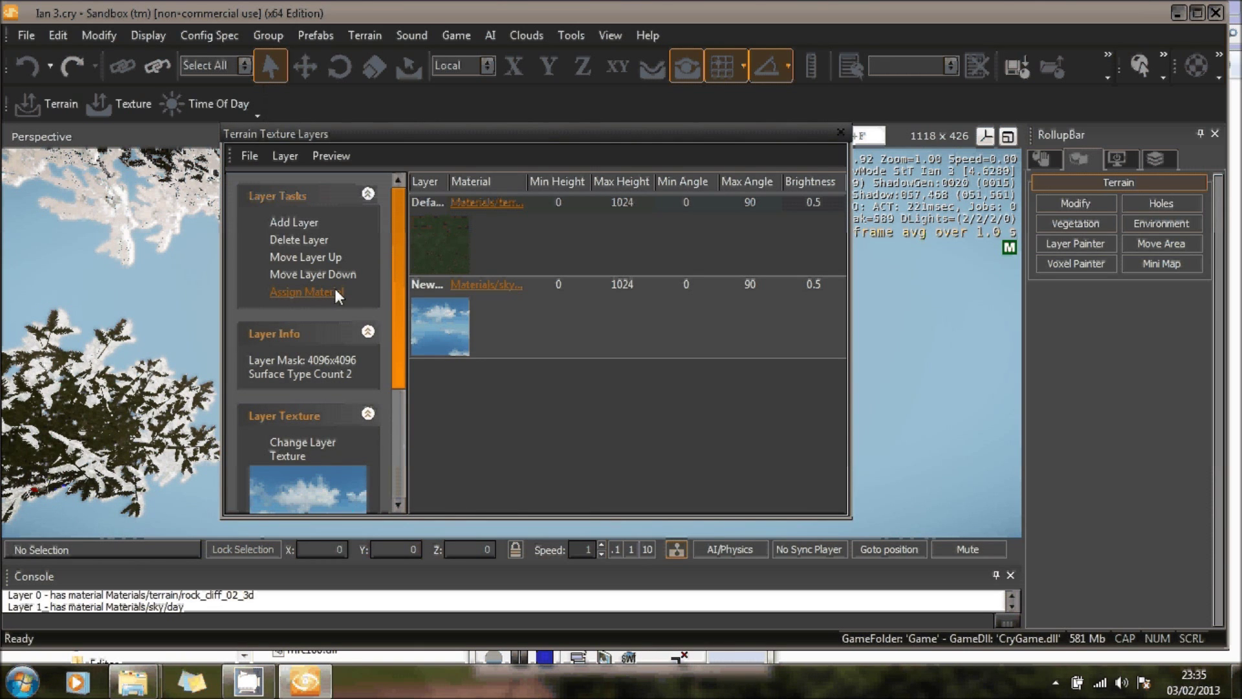
left_click(839, 132)
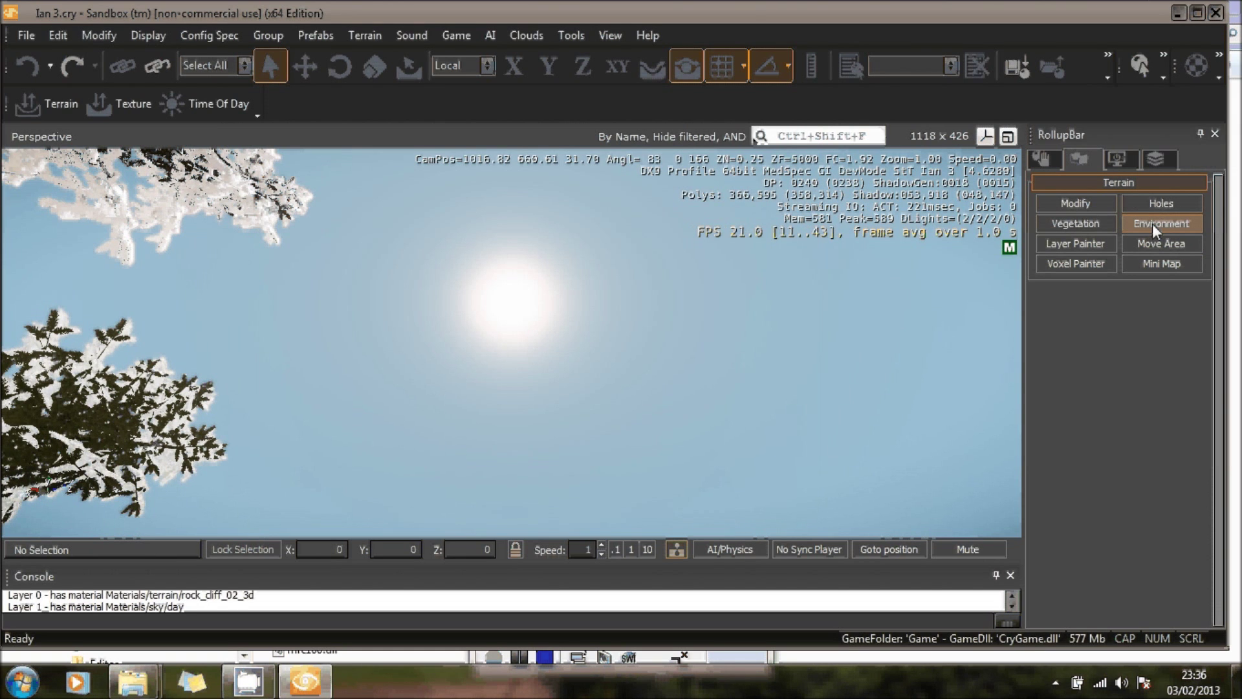
Set the Environment SkyBox Material to day and view the cloudy sky over the hillside
left_click(1152, 223)
left_click_drag(1220, 414, 1222, 543)
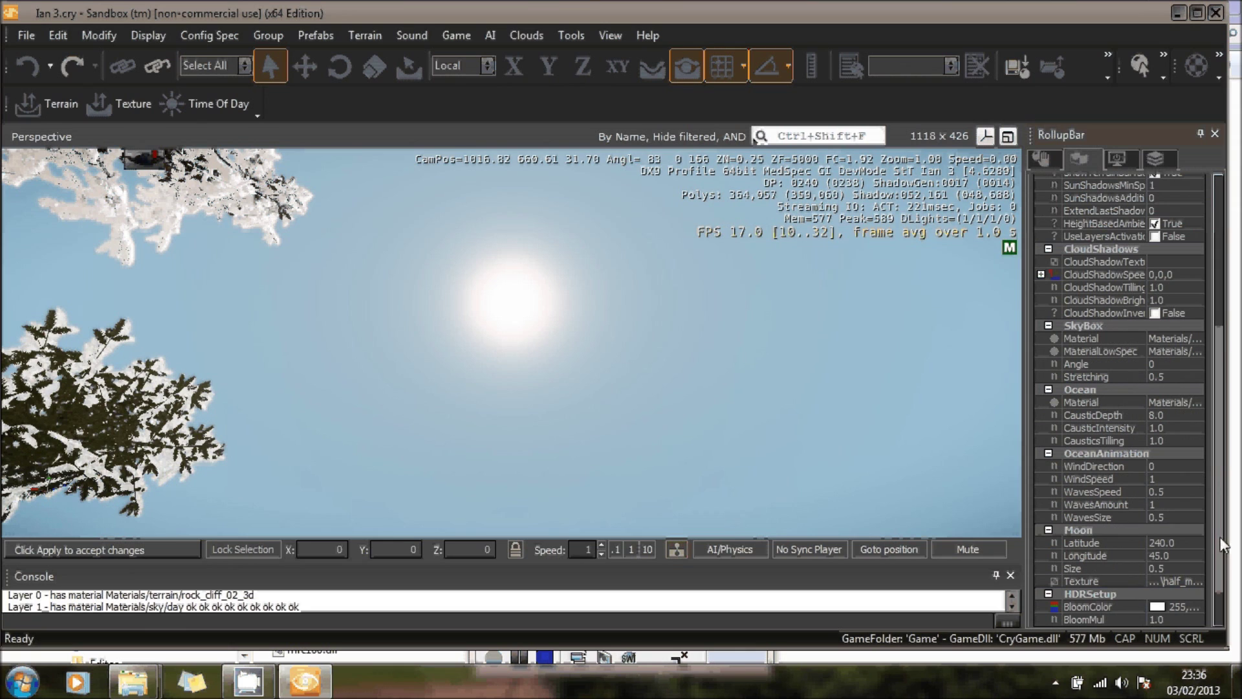
left_click(1199, 338)
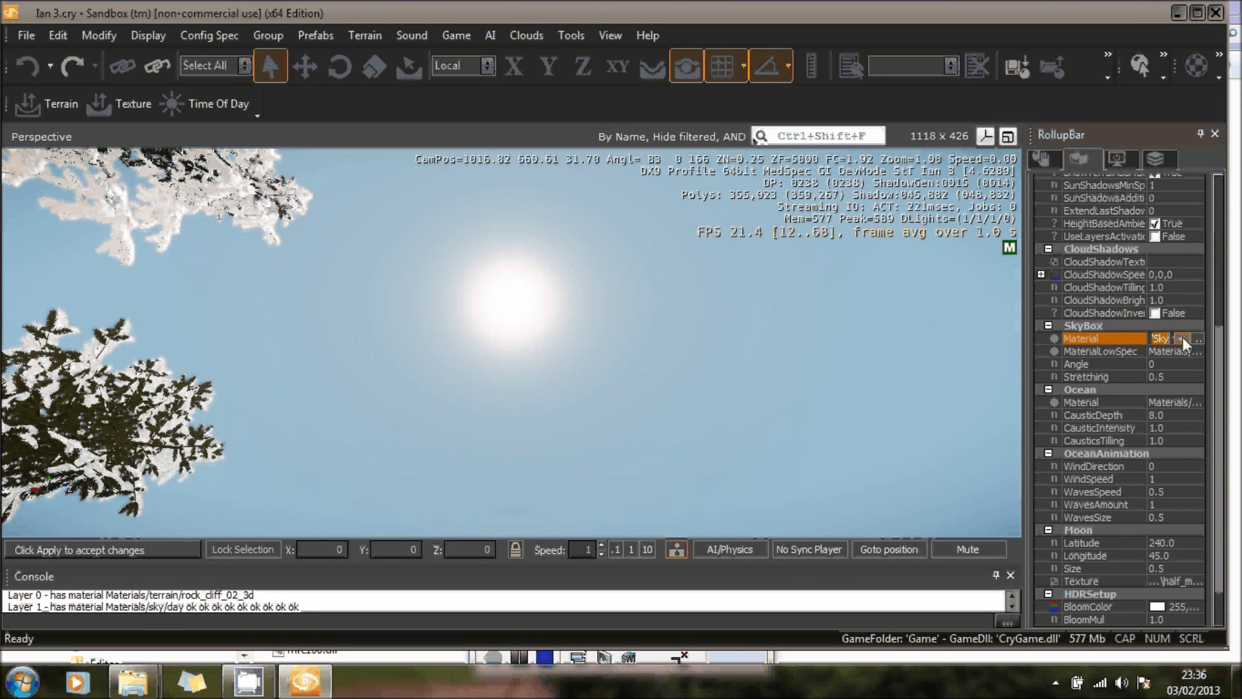
left_click(1182, 338)
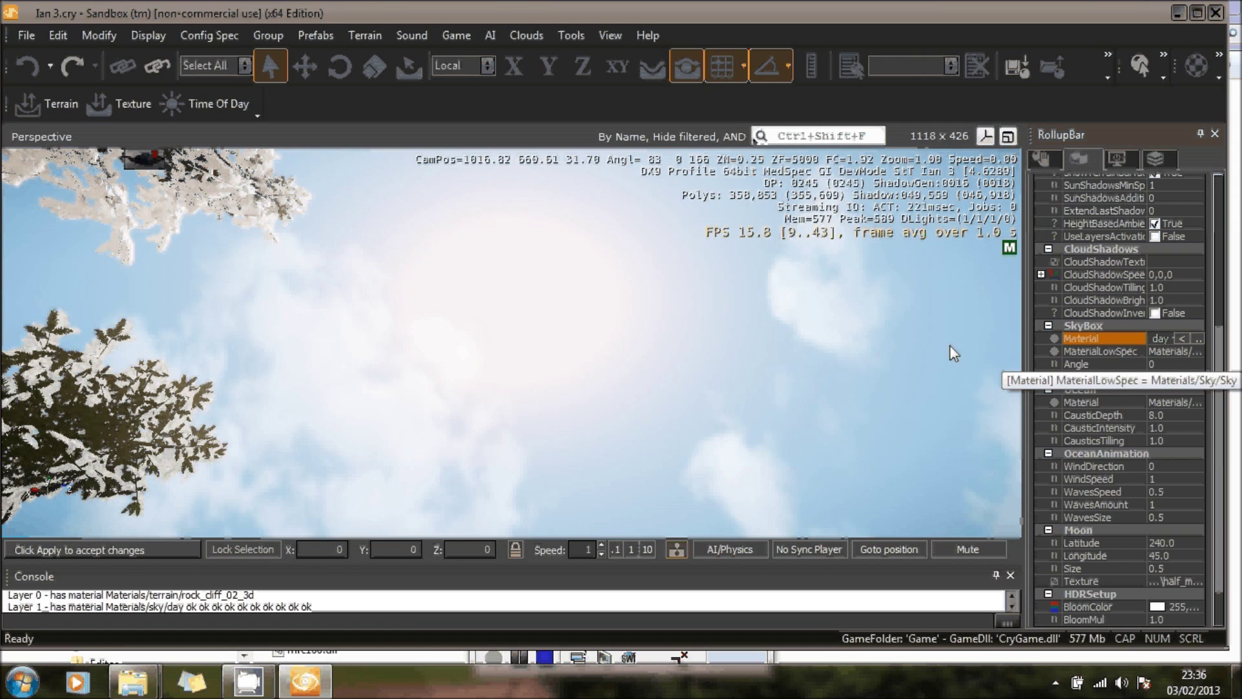
right_click_drag(950, 345, 522, 315)
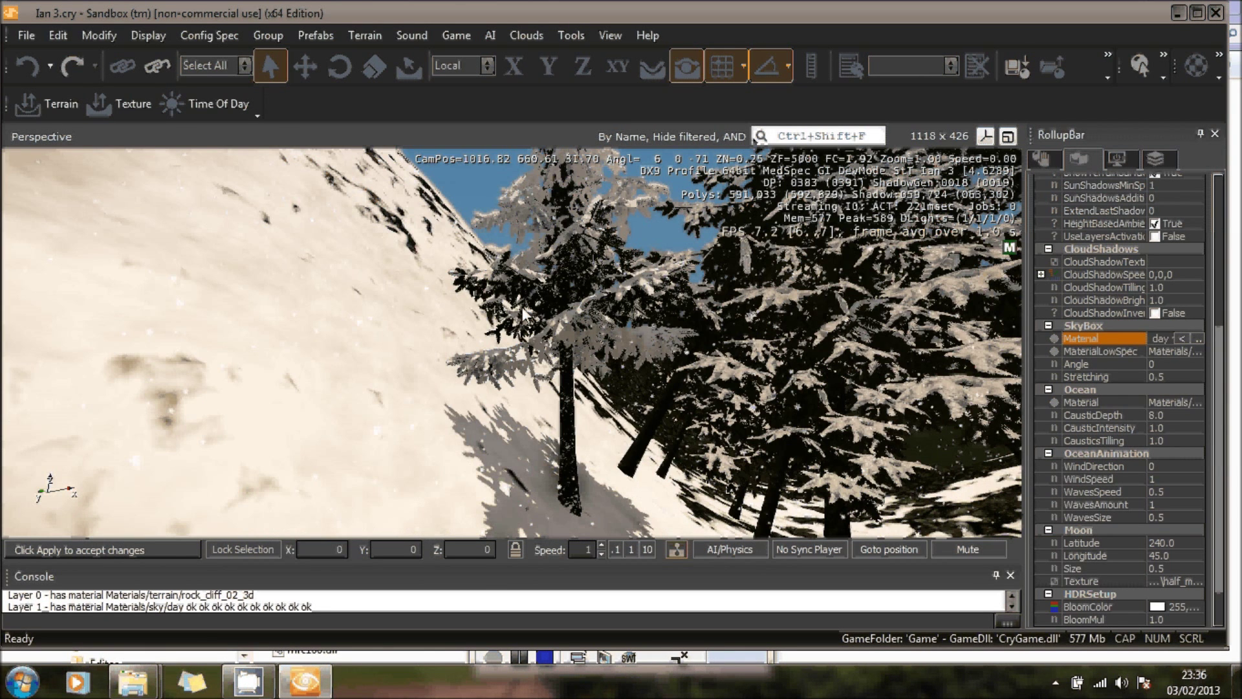